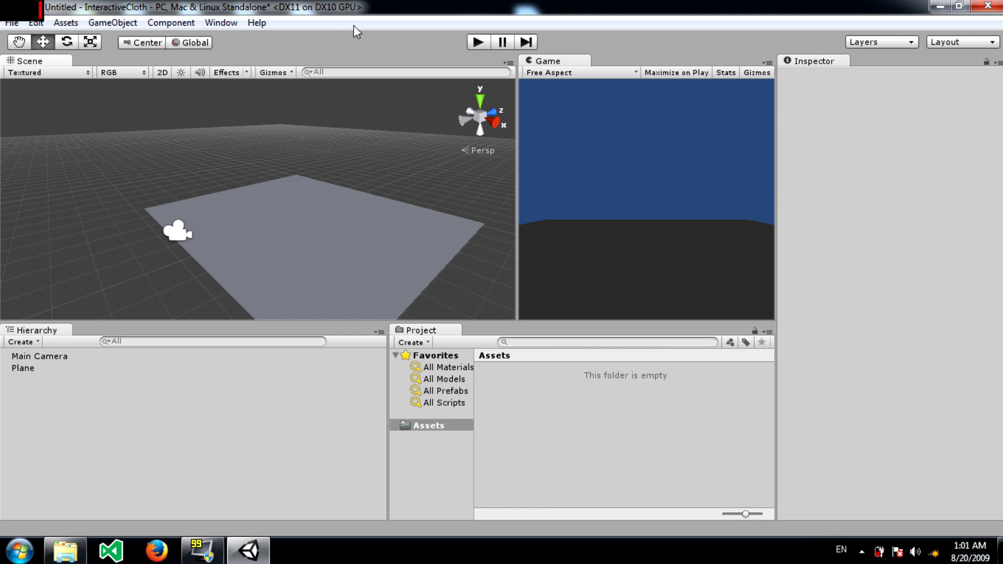
Create a cube in the scene above the ground plane.
left_click(369, 255)
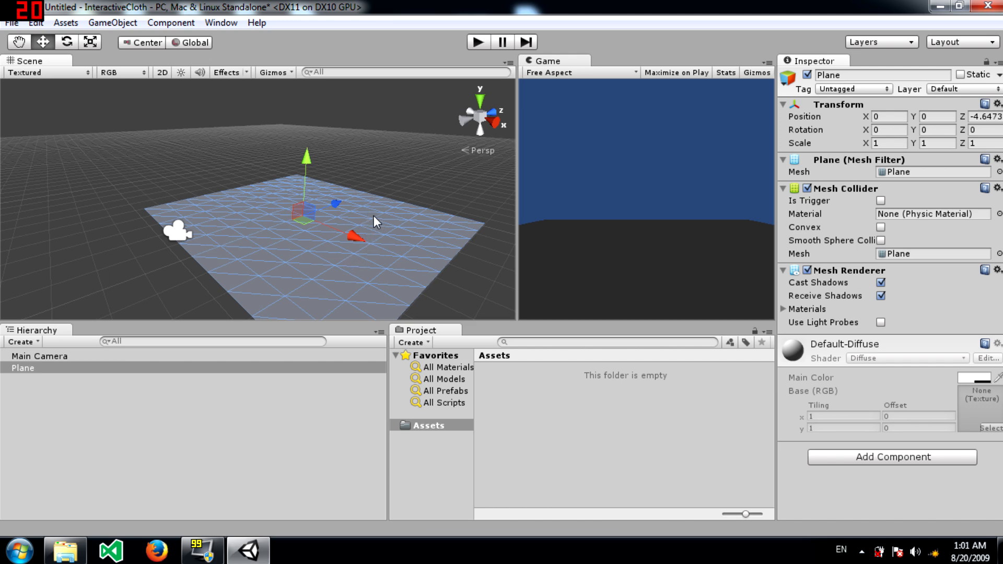
scroll(278, 243, "up", 6)
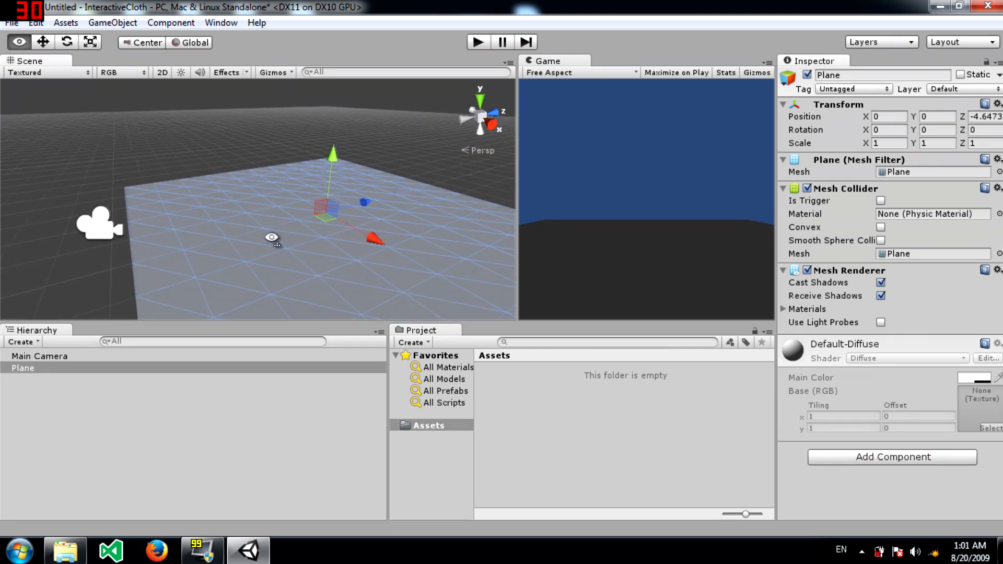
left_click(112, 23)
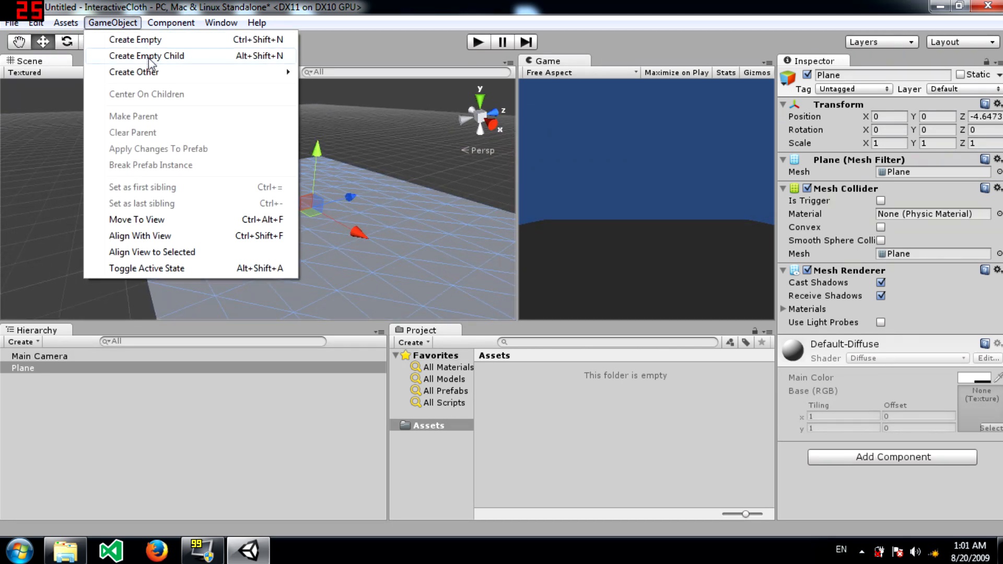
mouse_move(174, 79)
left_click(347, 229)
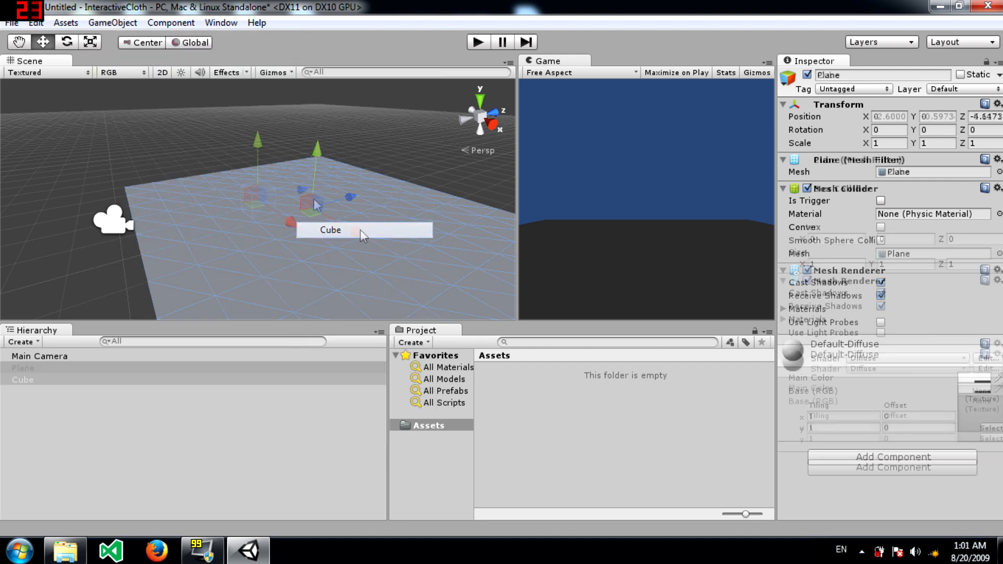
Move the cube onto the plane near its front edge.
left_click_drag(265, 210, 253, 231, "alt")
key("w")
mouse_move(253, 231)
right_mouse_down()
mouse_move(244, 228)
mouse_move(247, 255)
mouse_move(271, 226)
right_mouse_up()
left_click_drag(272, 226, 267, 204)
key("s")
right_click_drag(267, 204, 259, 208)
key("e")
key("r")
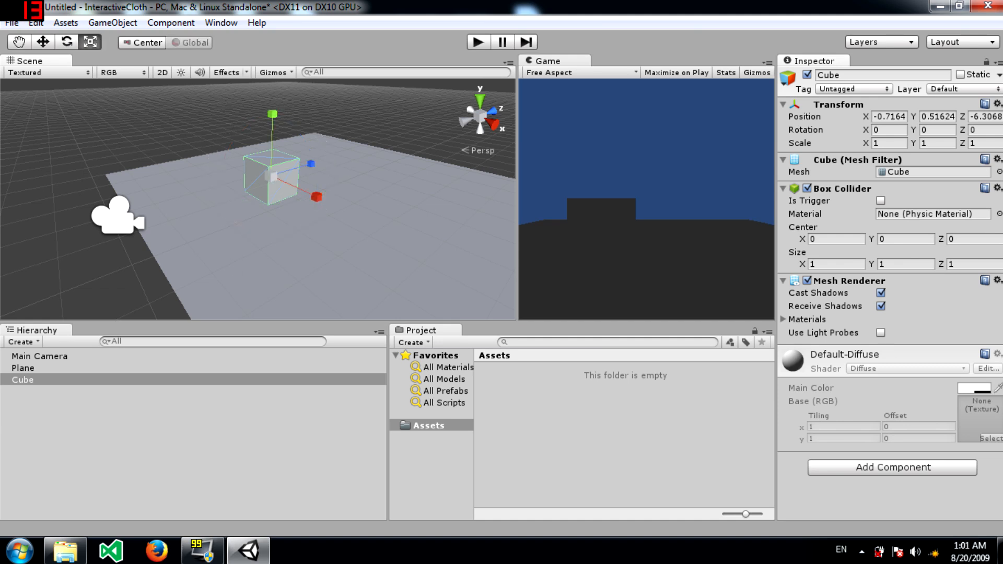
Scale the cube along its X axis to about 12.45 to form a long bar.
left_click(76, 380)
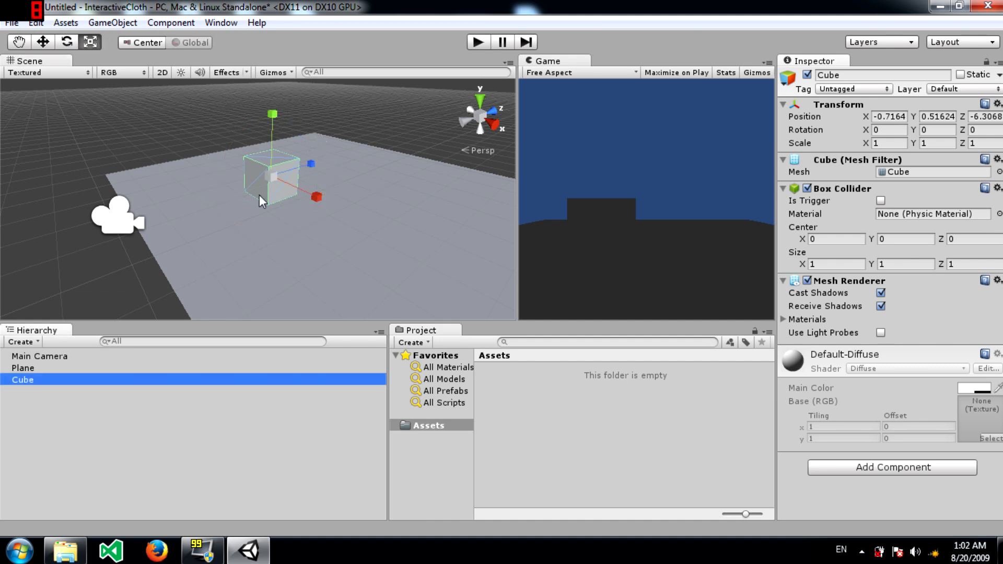
left_click_drag(317, 197, 396, 194)
right_click_drag(394, 189, 355, 182)
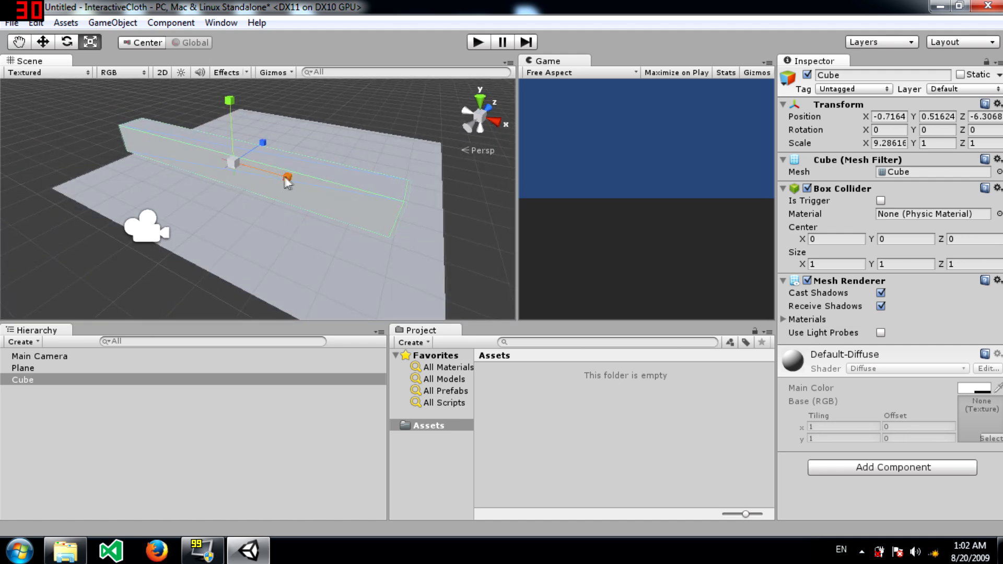
left_click_drag(284, 177, 300, 179)
right_click_drag(300, 178, 224, 166)
key("w")
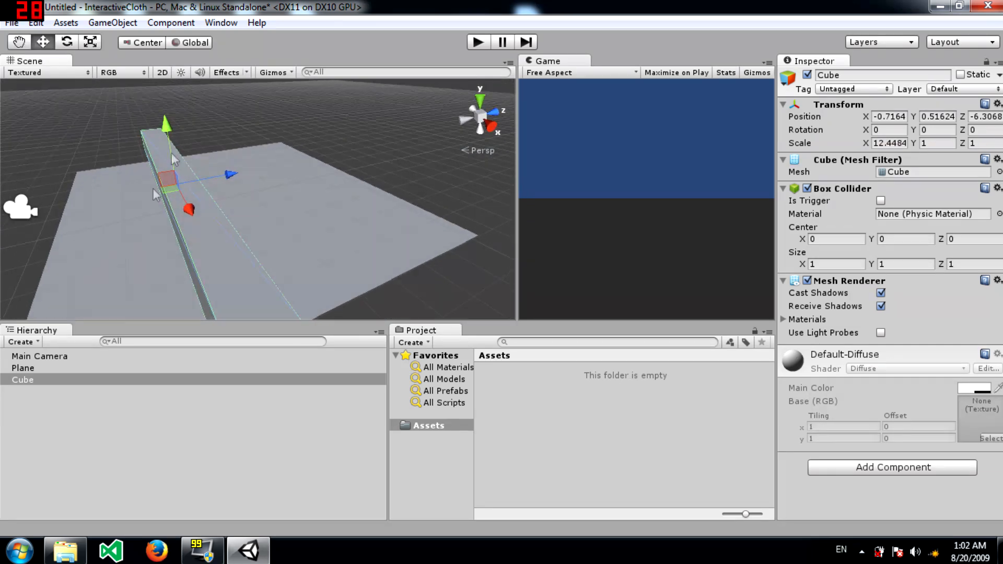
Duplicate the bar and move the copy up and back to about Y 2.67, Z -0.85.
left_click(65, 381)
key("ctrl+d")
left_click_drag(160, 180, 319, 87)
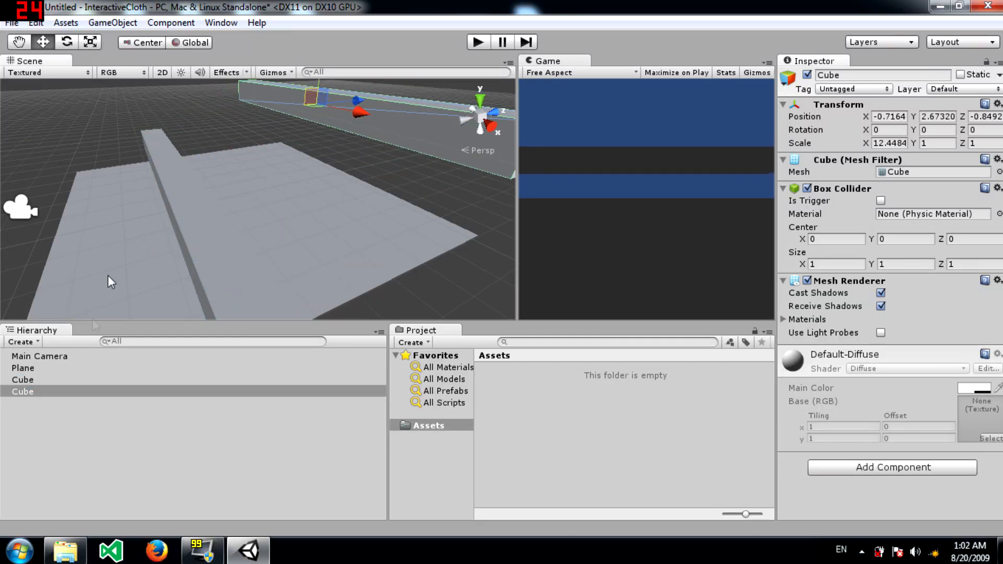
Rename the lower bar Cube01 and the upper bar Cube02.
left_click(46, 379)
left_click(42, 378)
type("-1")
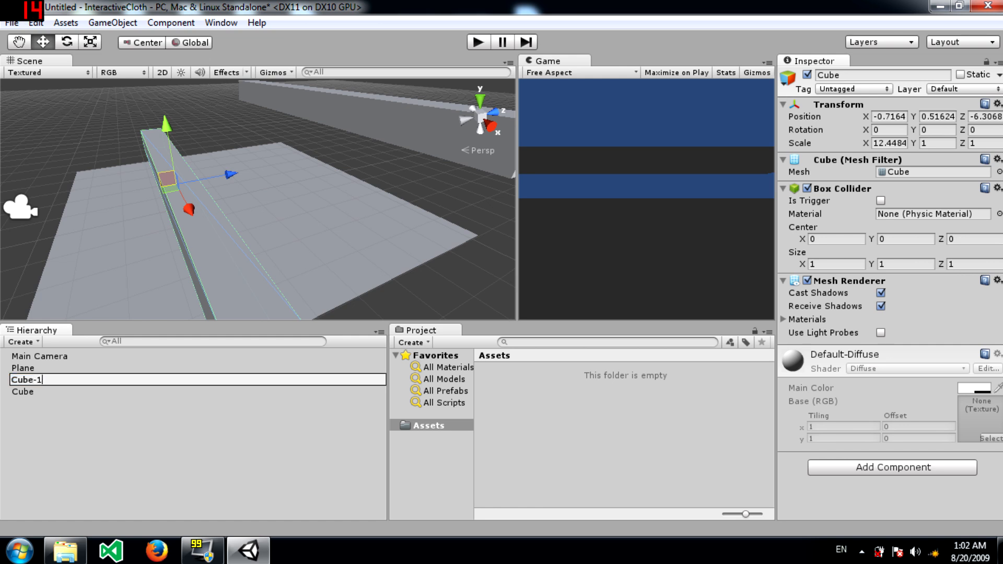
type("1")
key("Return")
key("Down")
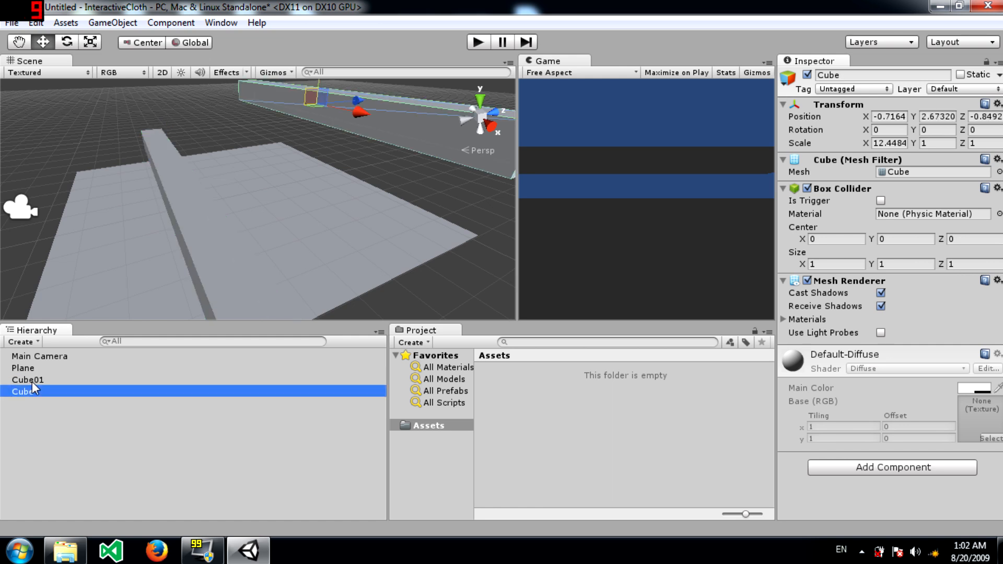
key("F2")
type("Cube02")
key("Return")
Create an Interactive Cloth object in the scene.
right_click(32, 381)
right_click_drag(271, 152, 240, 136)
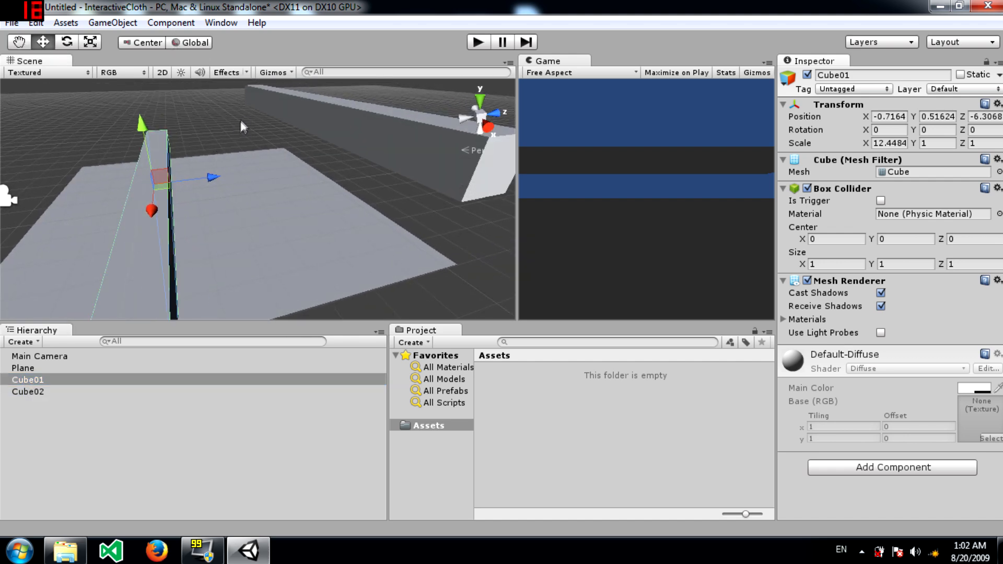
left_click(113, 23)
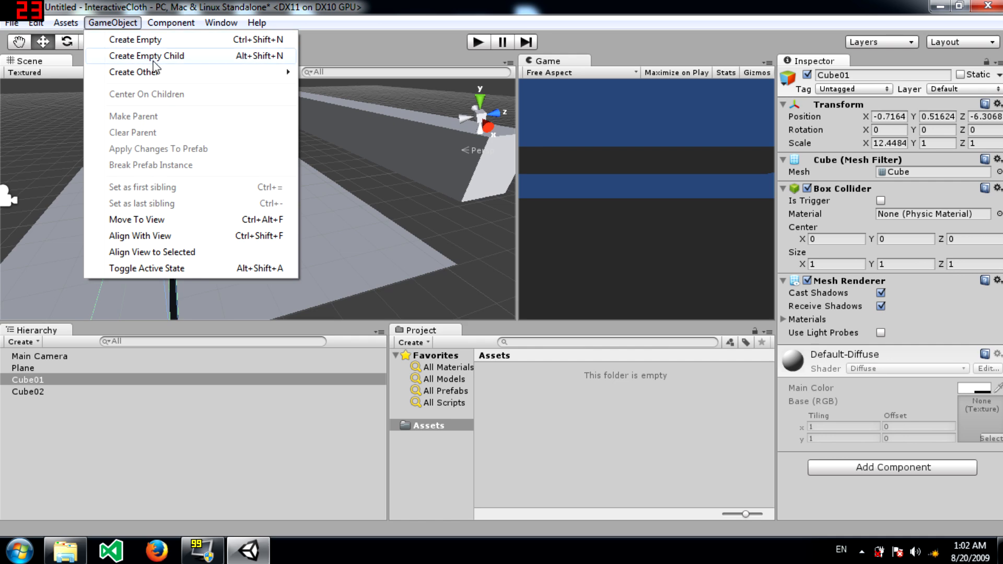
mouse_move(156, 72)
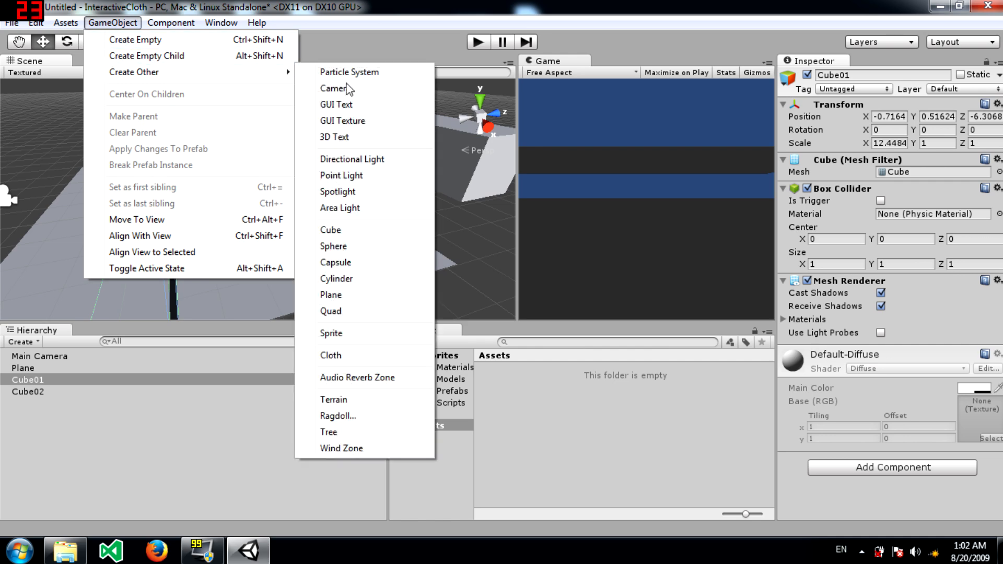
left_click(348, 356)
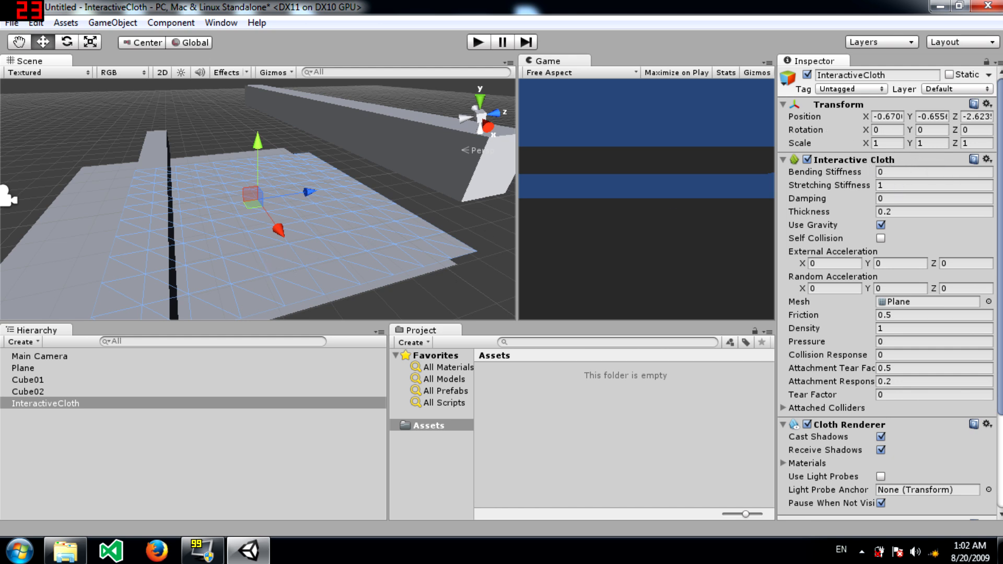
Raise the cloth above the ground plane.
scroll(887, 241, "down", 3)
left_click_drag(260, 140, 255, 99)
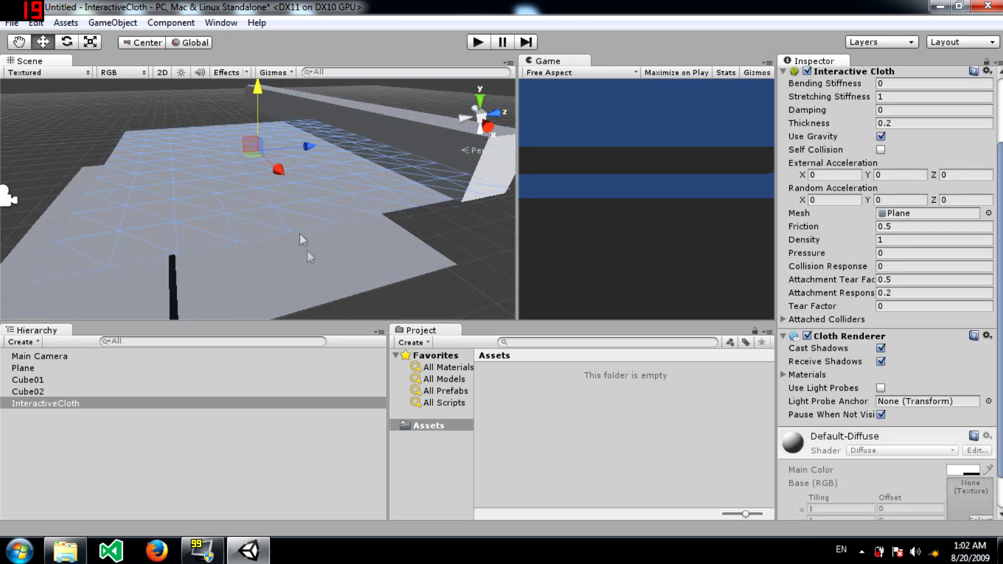
left_click_drag(298, 226, 344, 243, "alt")
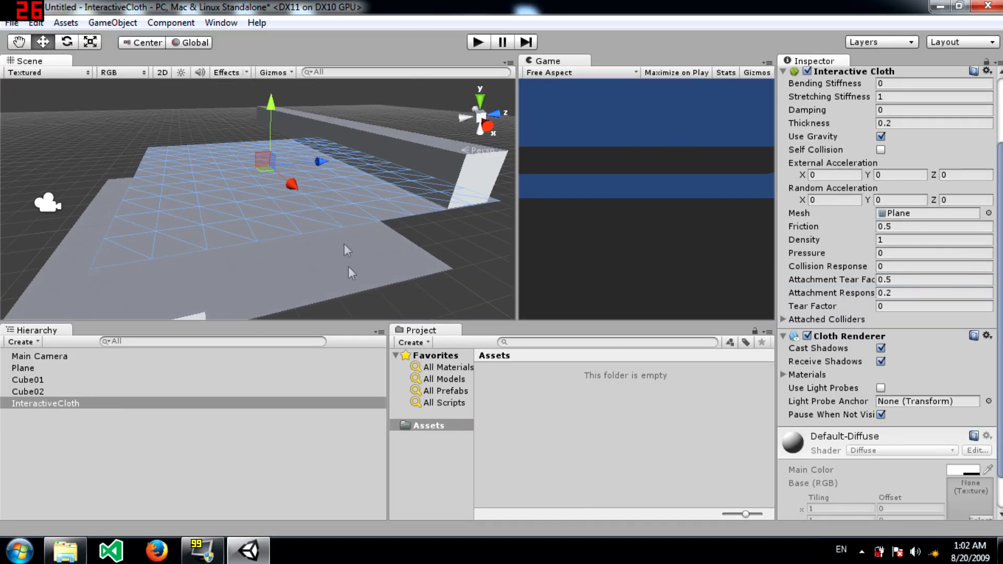
Create a new material in Assets named cloth_mat.
right_click(547, 377)
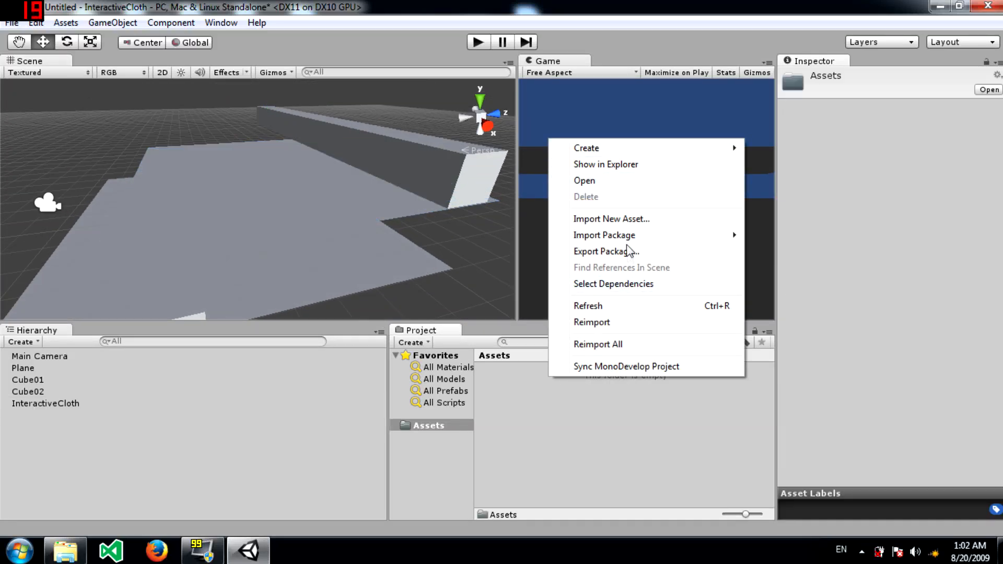
mouse_move(613, 152)
left_click(800, 280)
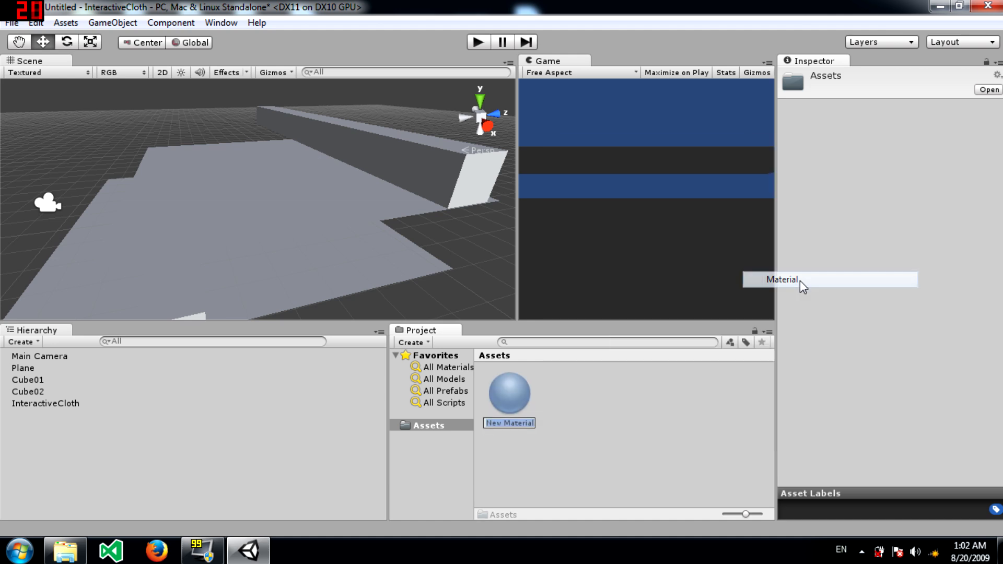
type("clo")
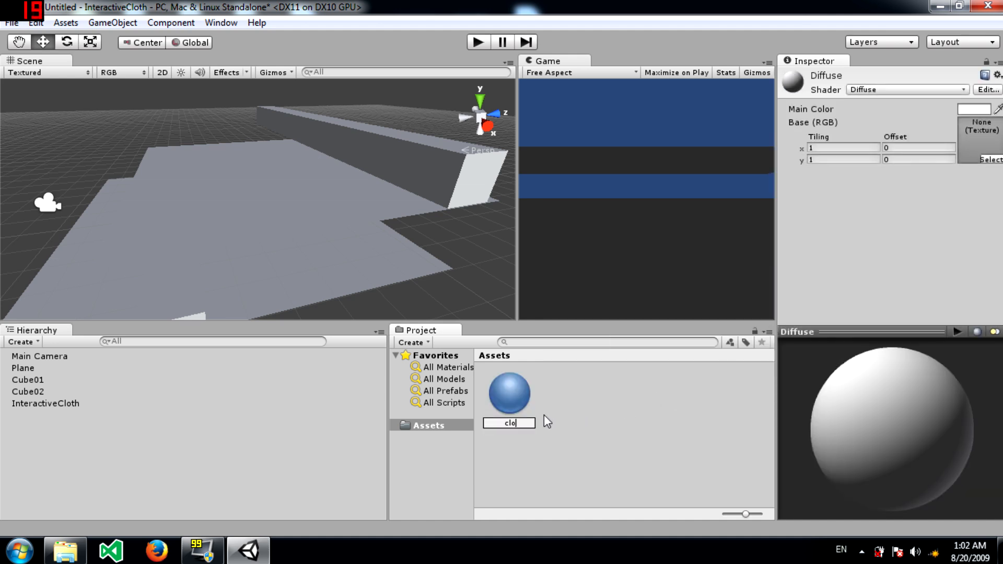
type("th_mat")
key("Return")
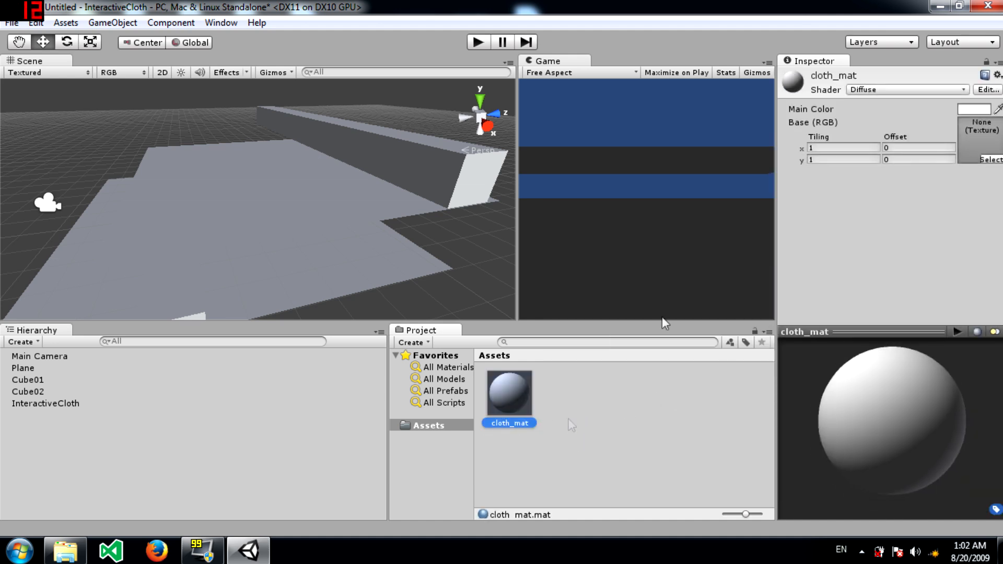
Set cloth_mat's main color to red (R 255, G 0, B 0) and apply it to the cloth.
left_click(959, 109)
left_click_drag(723, 265, 750, 216)
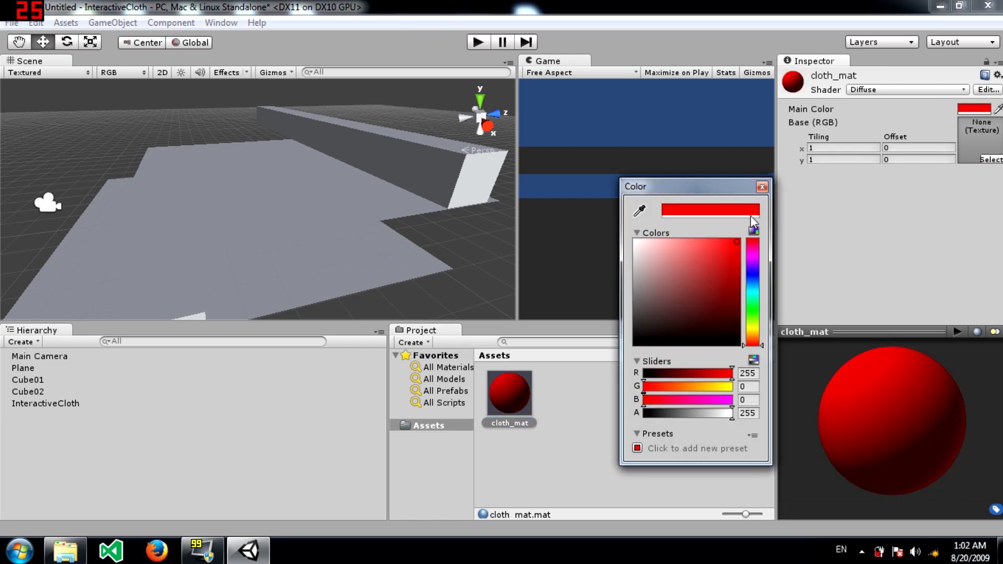
left_click(762, 187)
left_click_drag(509, 393, 264, 190)
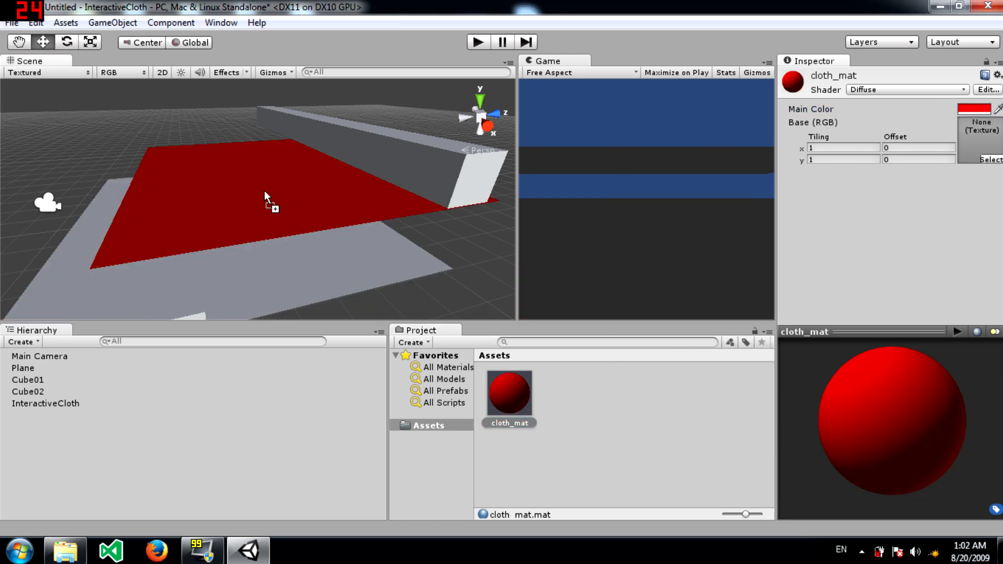
Examine the cloth's placement relative to both bars from several angles, selecting each object.
left_click_drag(238, 250, 241, 193, "alt")
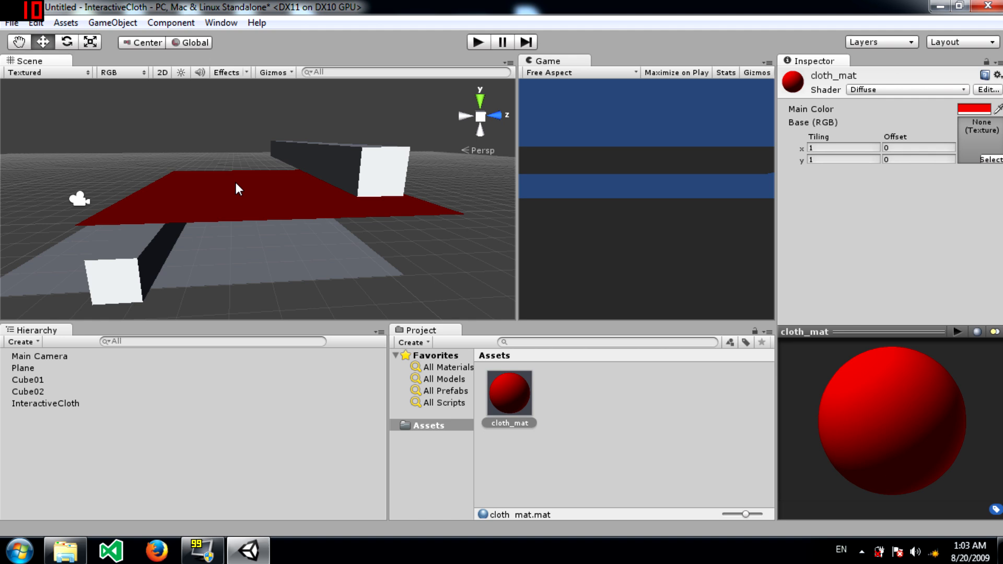
left_click_drag(230, 231, 249, 212, "alt")
left_click(248, 212)
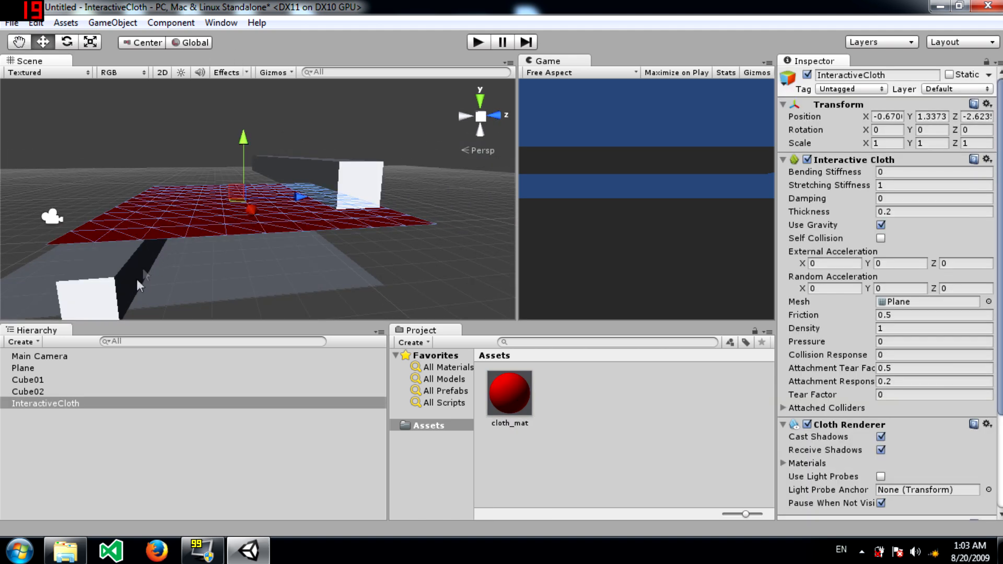
left_click(143, 268)
left_click(321, 168)
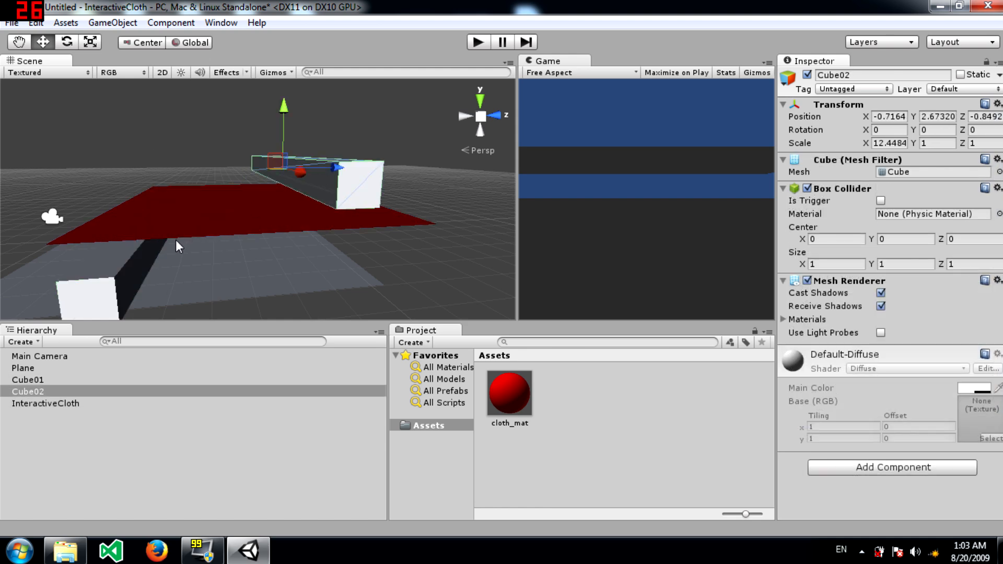
left_click(233, 200)
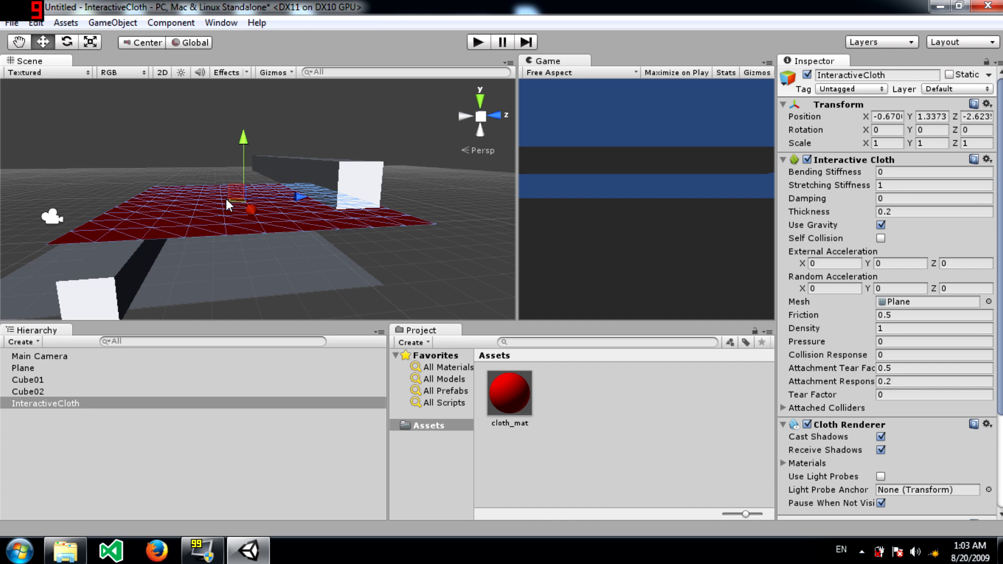
key("w")
key("a")
right_click_drag(306, 150, 309, 194)
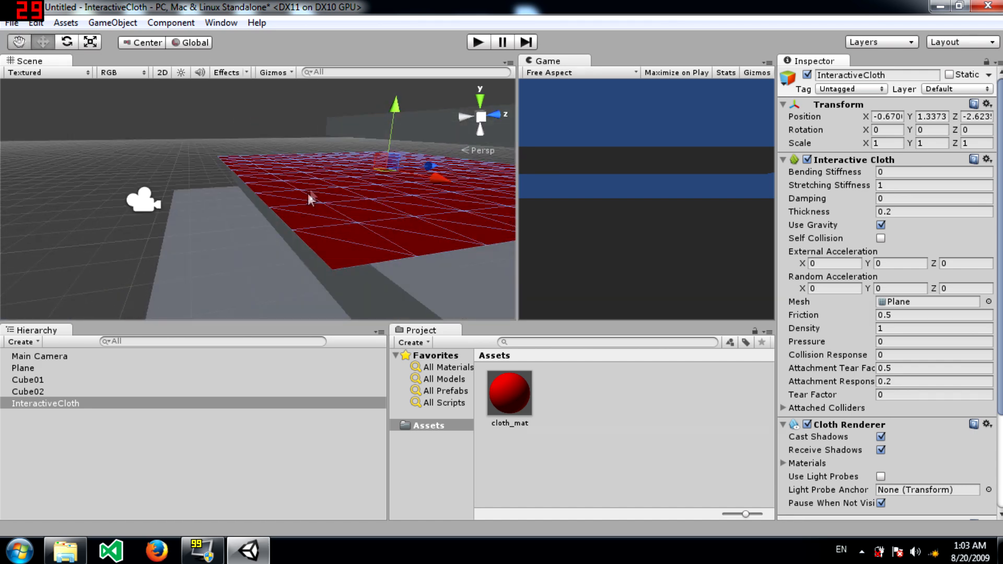
right_click_drag(344, 204, 285, 181)
key("d")
key("s")
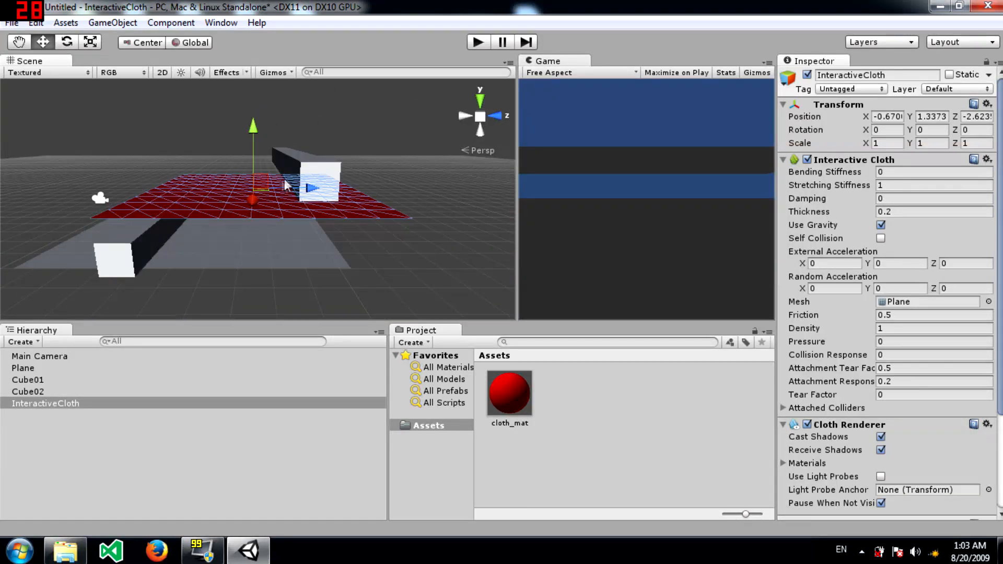
left_click(307, 166)
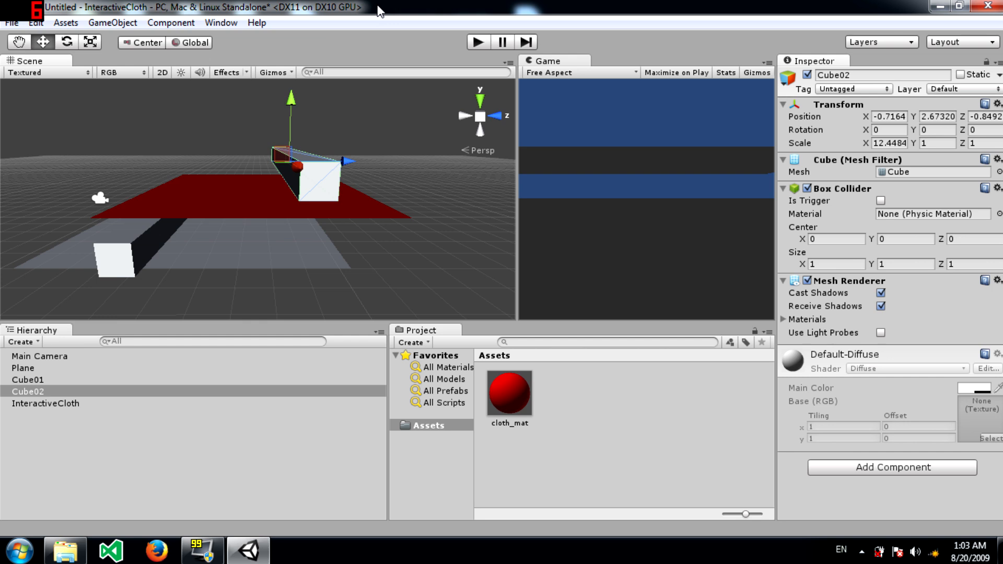
left_click_drag(333, 117, 322, 125, "alt")
left_click(321, 178)
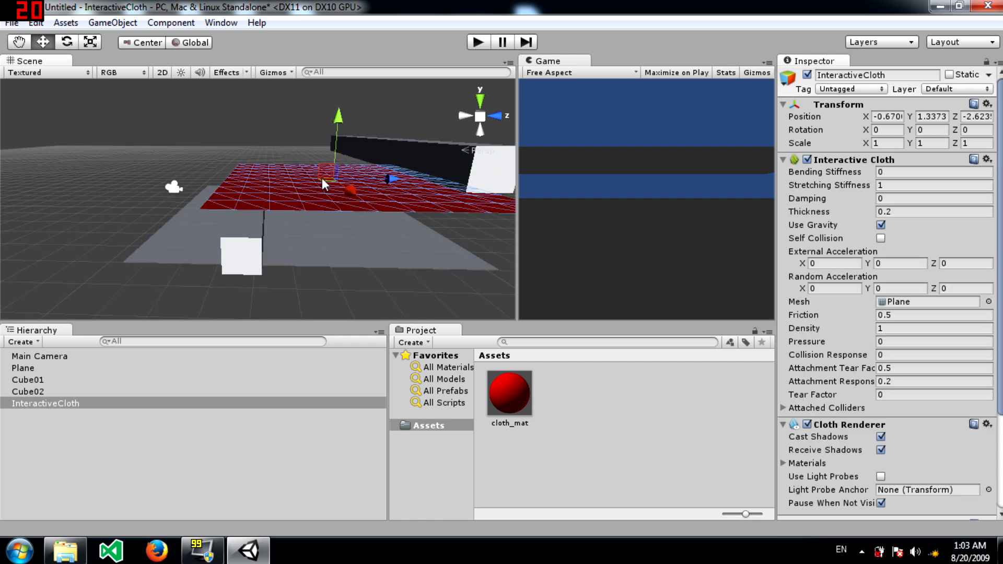
Rotate the cloth about its X axis so it slopes down from the upper bar.
key("e")
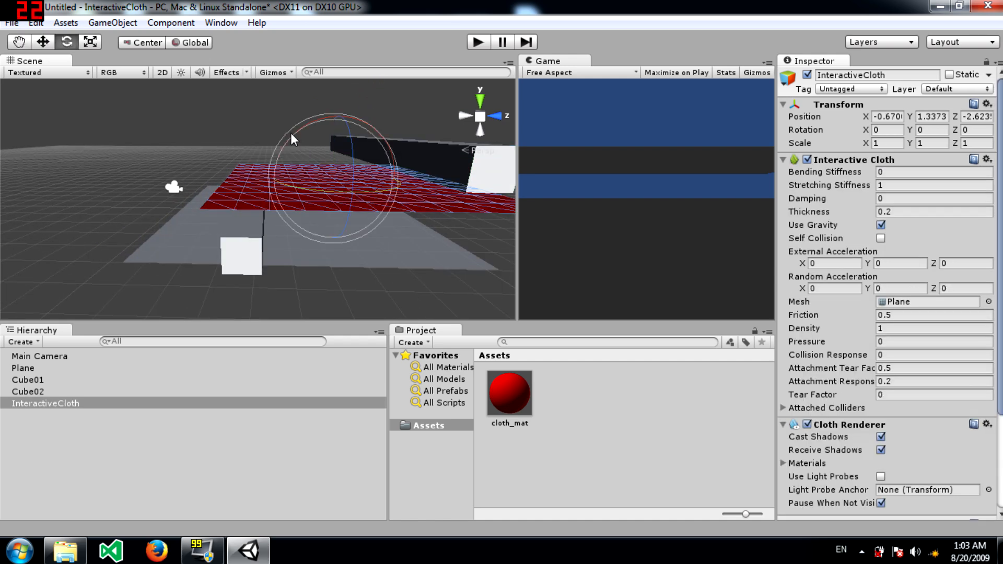
left_click_drag(291, 134, 254, 154)
mouse_move(254, 154)
right_mouse_down()
mouse_move(296, 151)
mouse_move(266, 152)
right_mouse_up()
key("d")
key("e")
key("a")
key("d")
left_click(238, 144)
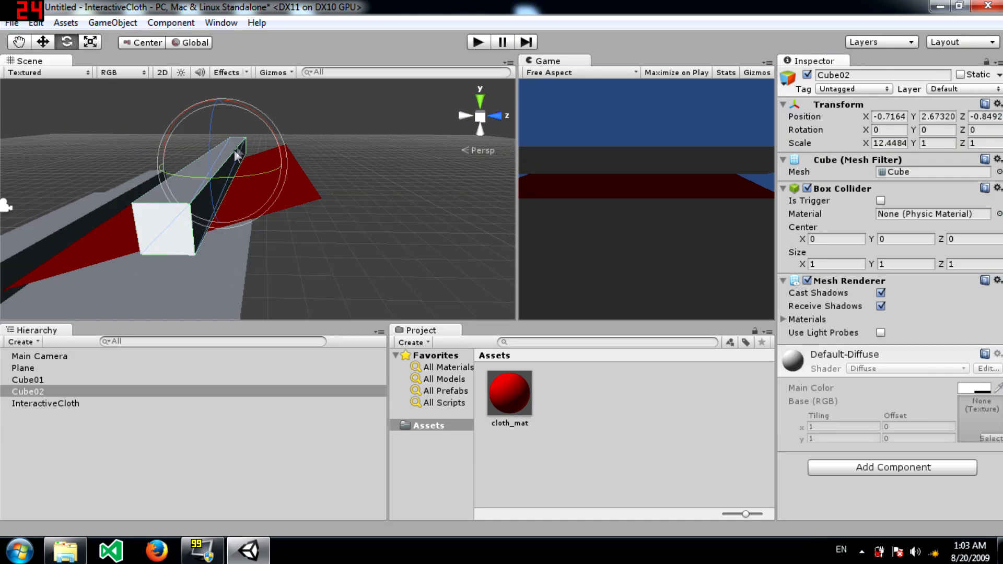
Adjust the cloth to about X rotation -18, Y 1.82, Z -2.03 so it spans both bars.
key("w")
left_click_drag(230, 155, 301, 140)
key("s")
right_click_drag(301, 140, 253, 140)
left_click(243, 145)
left_click_drag(214, 93, 221, 89)
key("w")
right_click_drag(245, 155, 277, 121)
key("a")
key("d")
left_click(220, 150)
key("f")
key("a")
key("d")
left_click_drag(278, 120, 272, 133)
left_click(231, 160)
right_click_drag(189, 165, 226, 174)
key("a")
mouse_move(278, 165)
left_mouse_down()
mouse_move(274, 157)
mouse_move(286, 158)
left_mouse_up()
right_click_drag(286, 159, 319, 145)
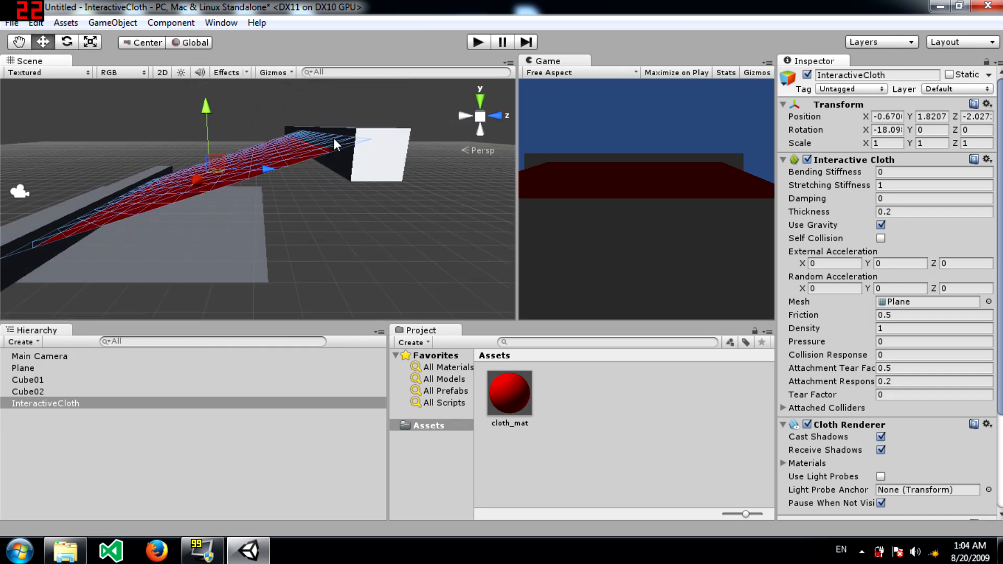
Enlarge the Scene view and orbit around to inspect the plane and the cloth, reselecting the cloth.
left_click(201, 239)
mouse_move(207, 219)
left_mouse_down()
mouse_move(285, 216)
mouse_move(226, 213)
left_mouse_up()
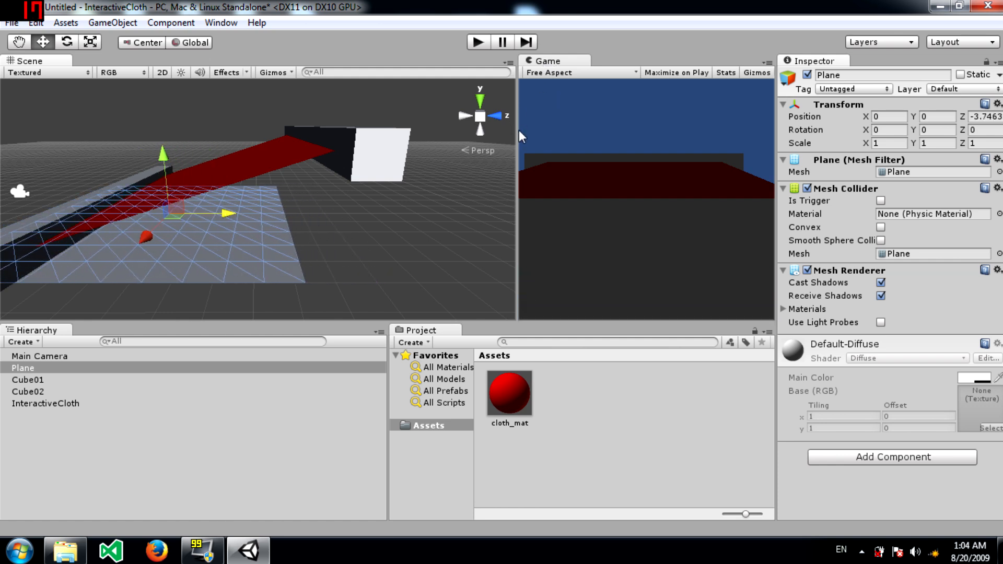
left_click_drag(517, 133, 716, 127)
left_click_drag(575, 219, 474, 211, "alt")
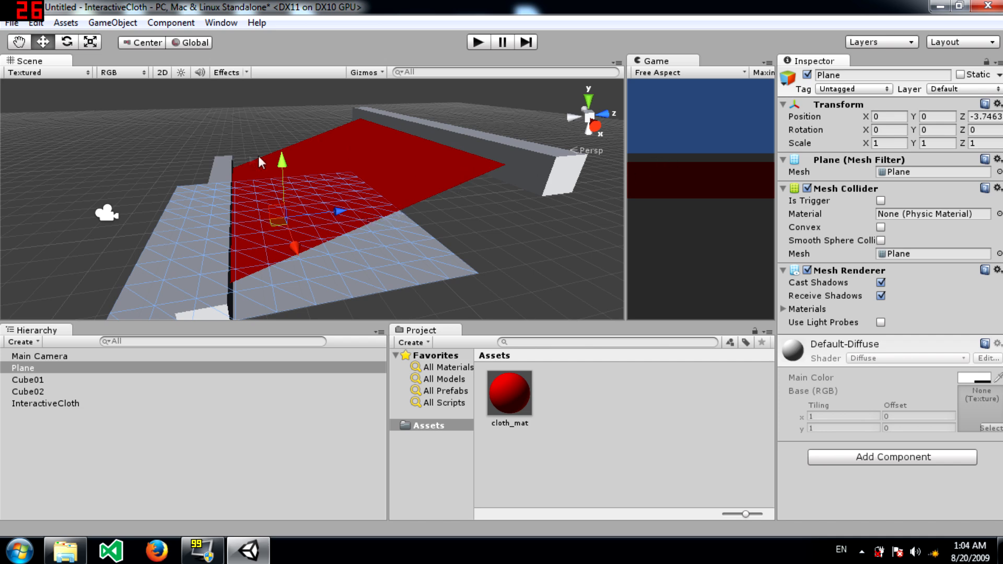
left_click(363, 157)
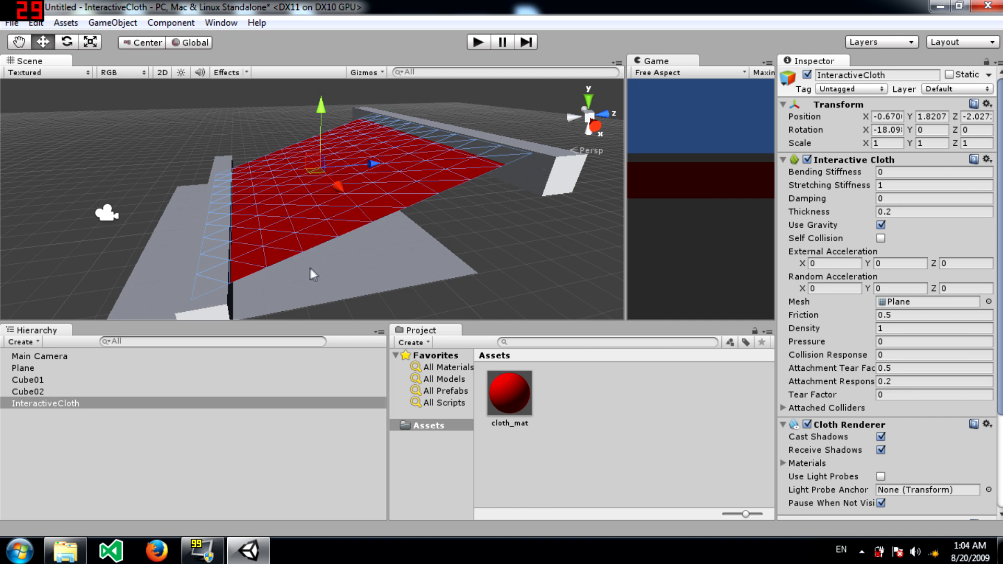
left_click(53, 404)
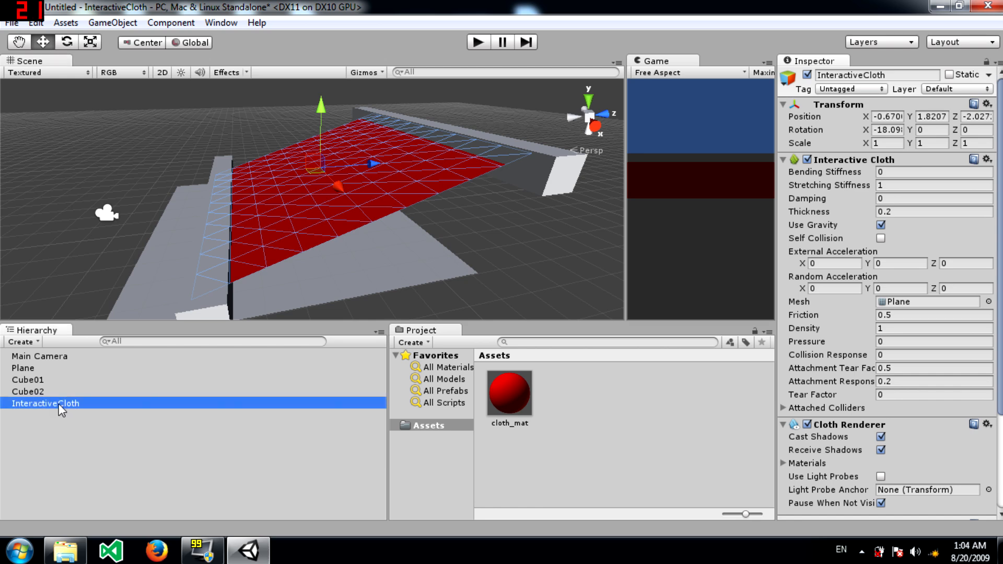
Set the cloth's Attached Colliders size to 2.
scroll(919, 369, "down", 3)
left_click(784, 319)
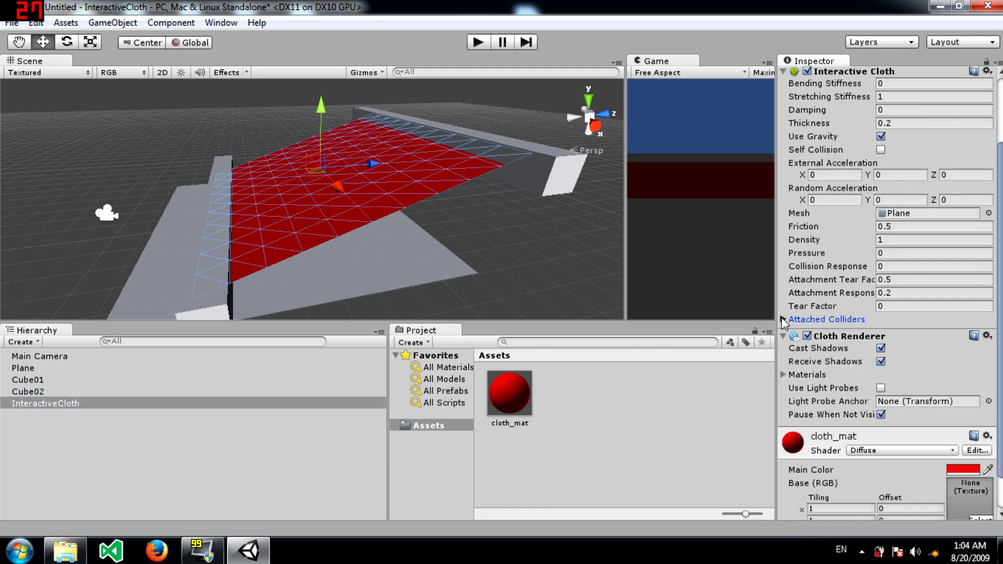
left_click(928, 334)
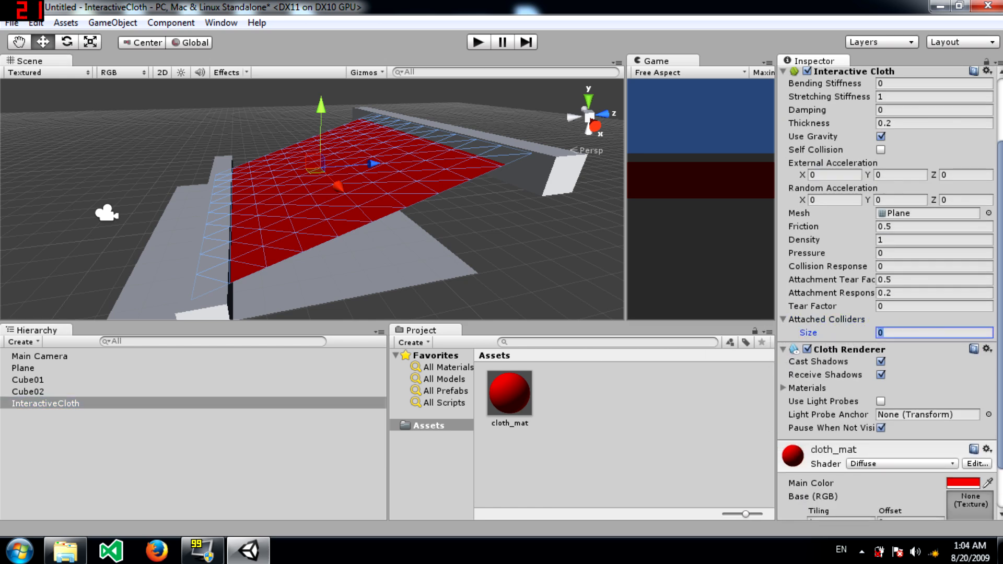
left_click(783, 319)
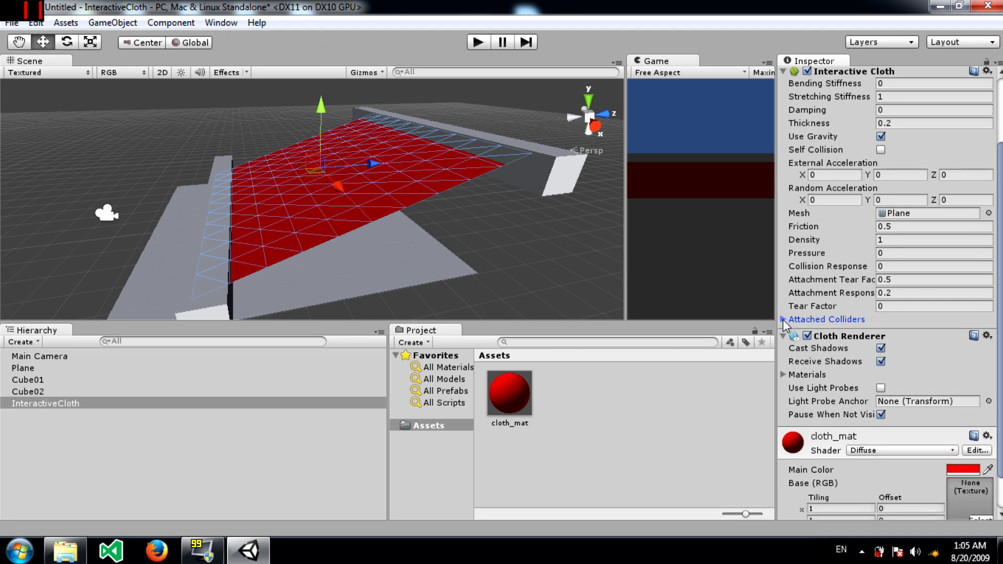
left_click(783, 319)
scroll(862, 156, "up", 3)
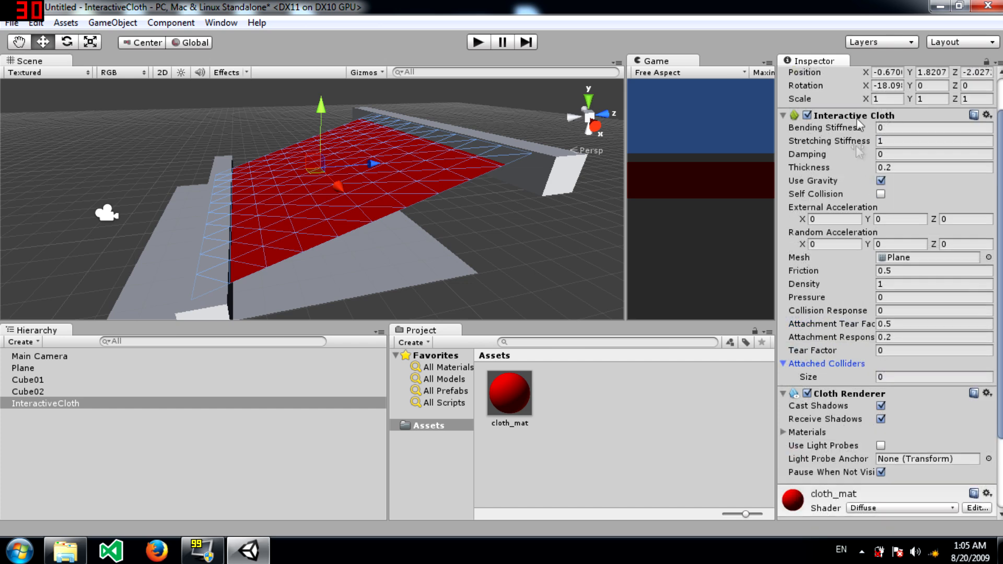
scroll(906, 360, "down", 2)
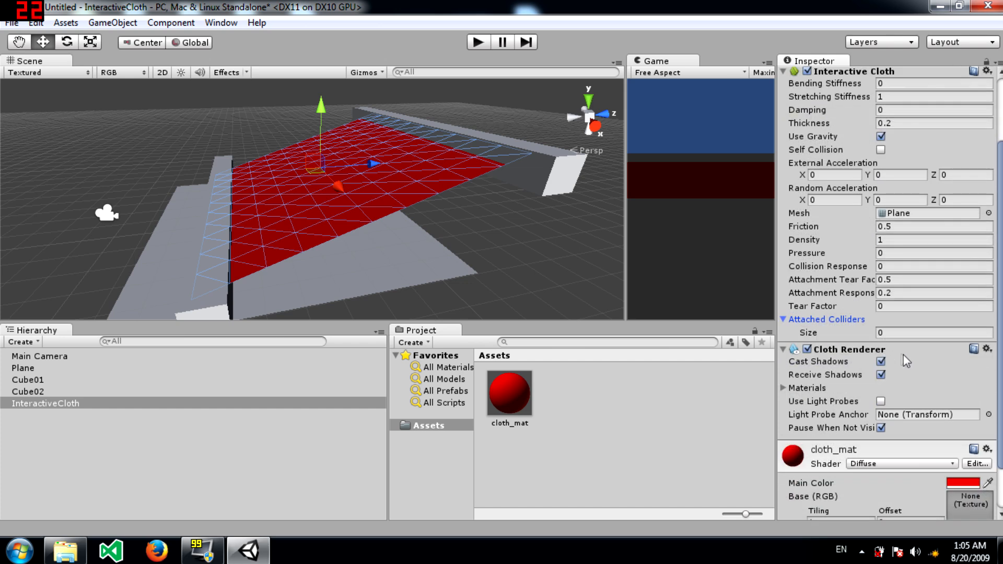
left_click(897, 332)
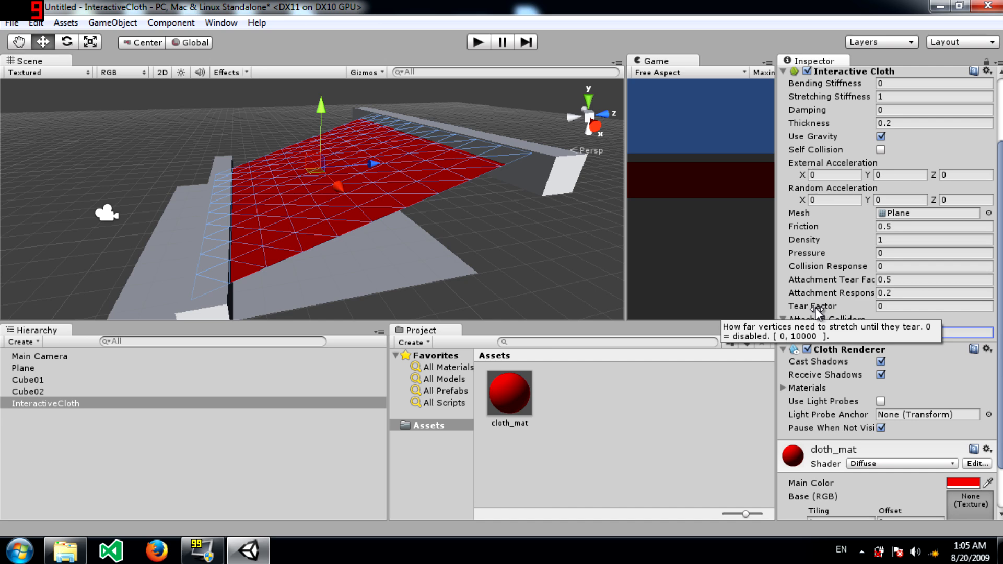
type("2")
key("Return")
Assign Cube01 and Cube02 as the colliders of the cloth's two attached collider elements.
scroll(855, 224, "down", 2)
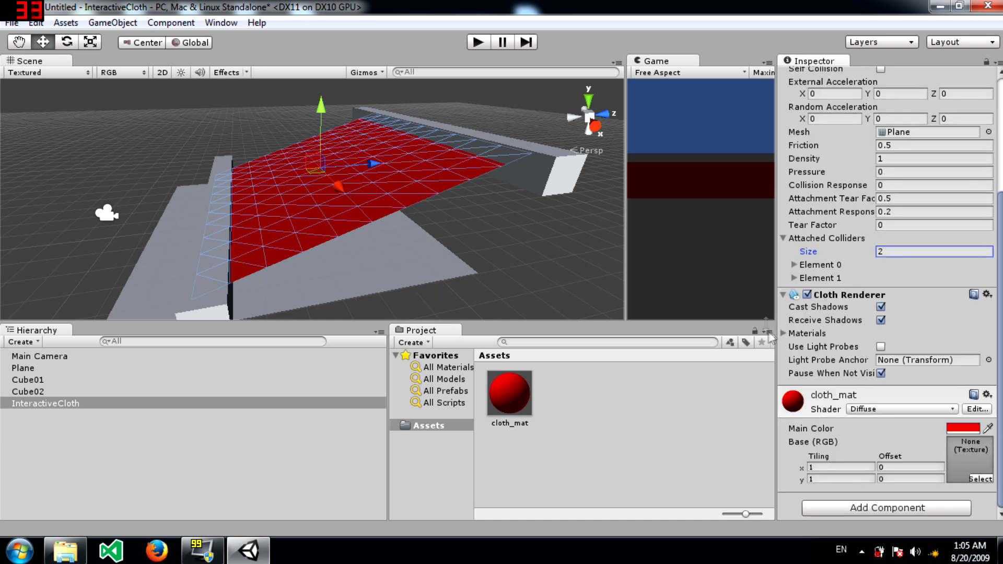
left_click(794, 265)
left_click(794, 318)
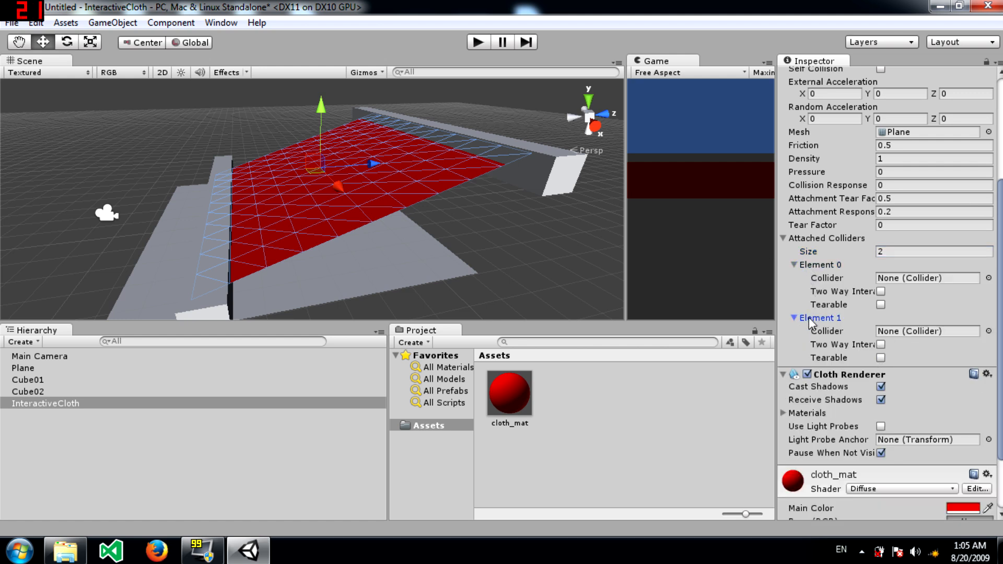
left_click(895, 280)
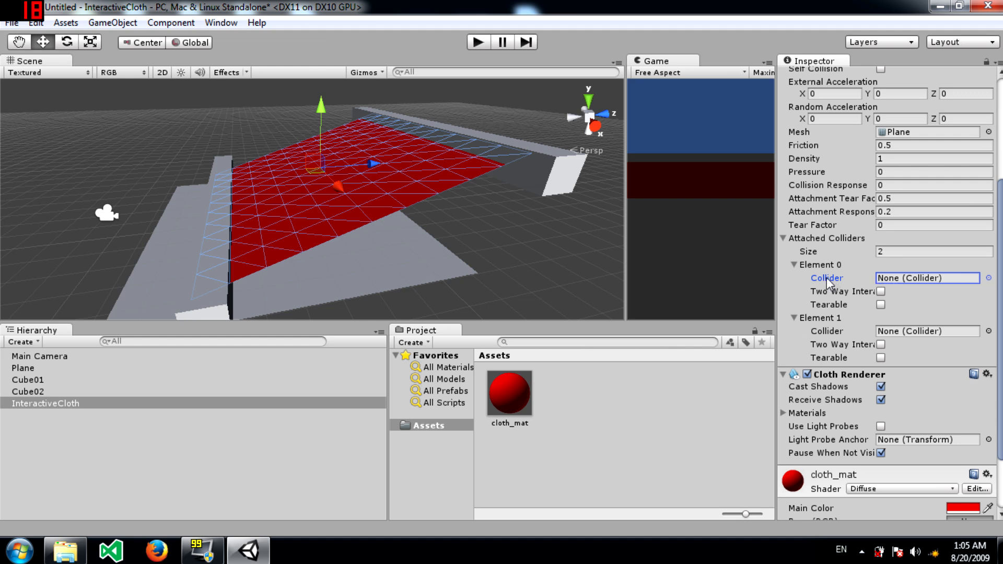
left_click_drag(25, 380, 893, 282)
left_click_drag(31, 392, 905, 338)
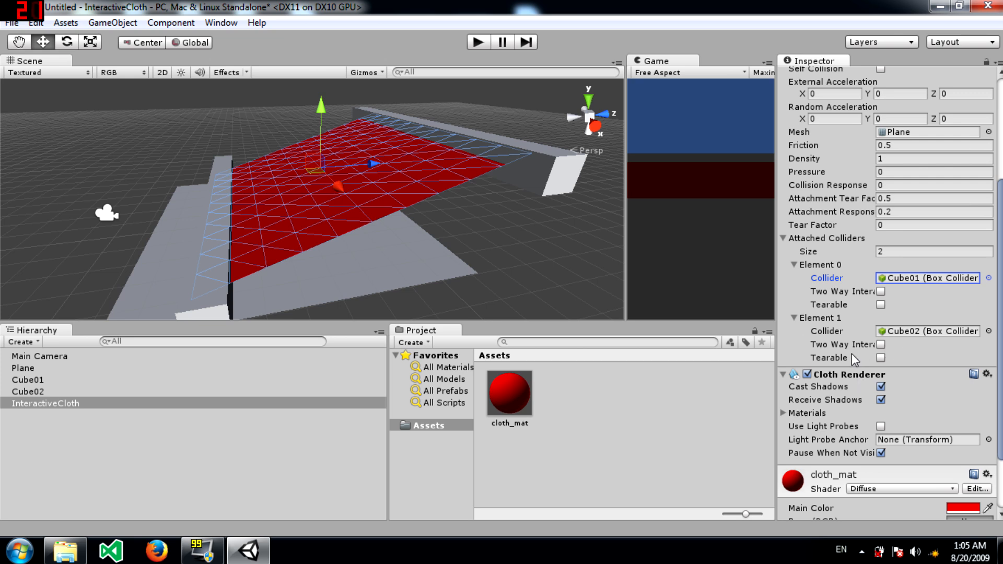
left_click(988, 331)
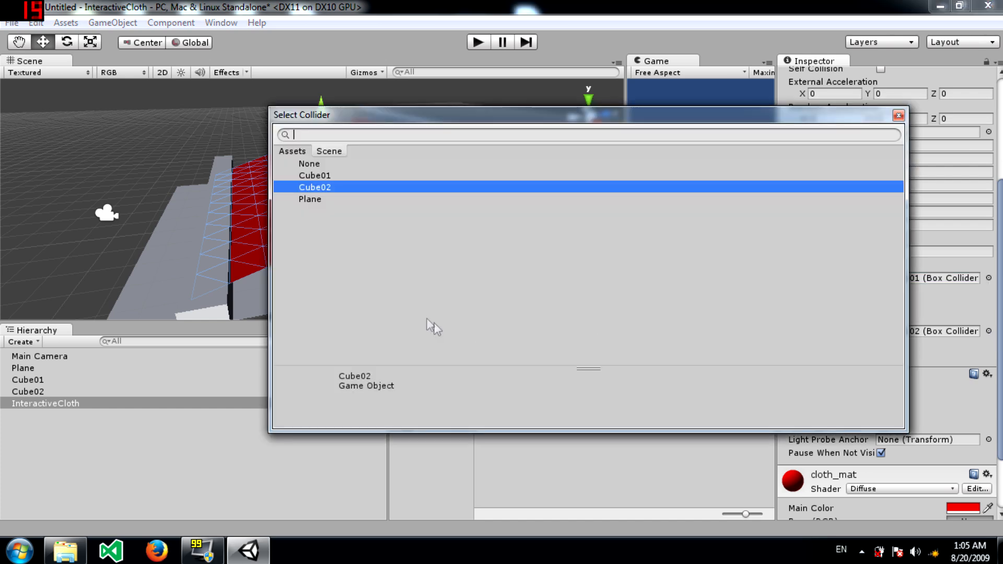
left_click(898, 116)
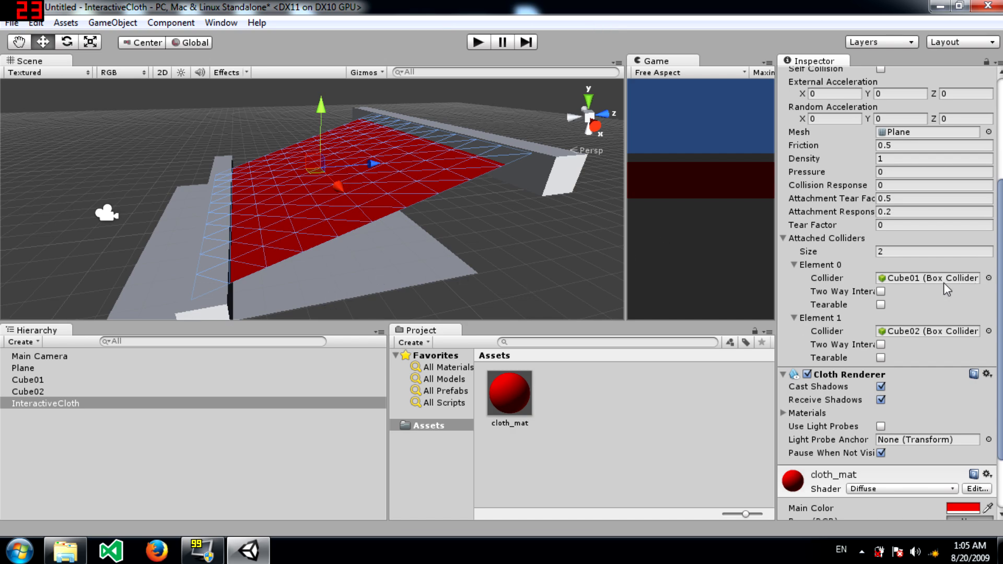
Play the scene to test the cloth hanging from both bars, then stop playback.
left_click_drag(601, 178, 484, 94, "alt")
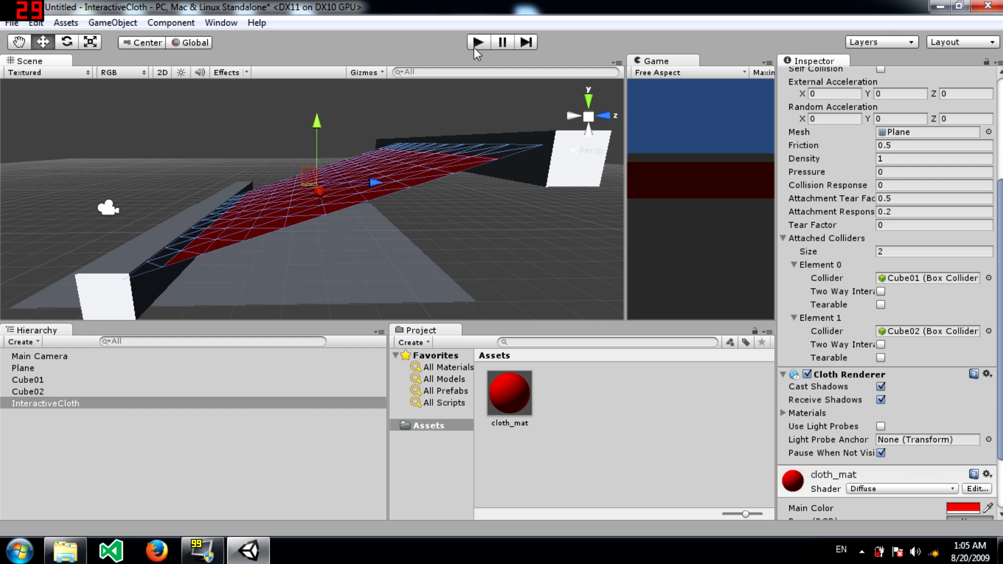
left_click(478, 43)
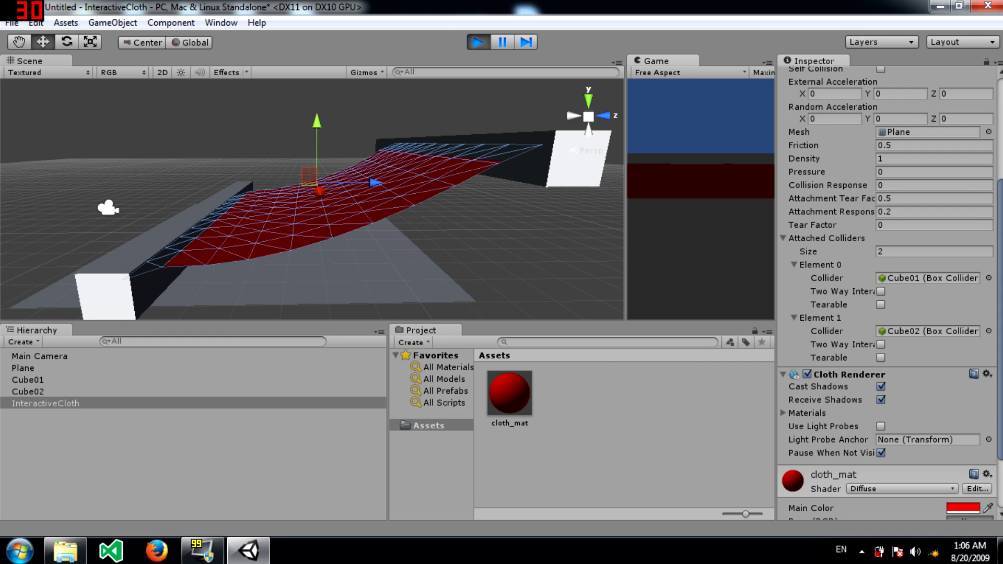
scroll(971, 246, "up", 5)
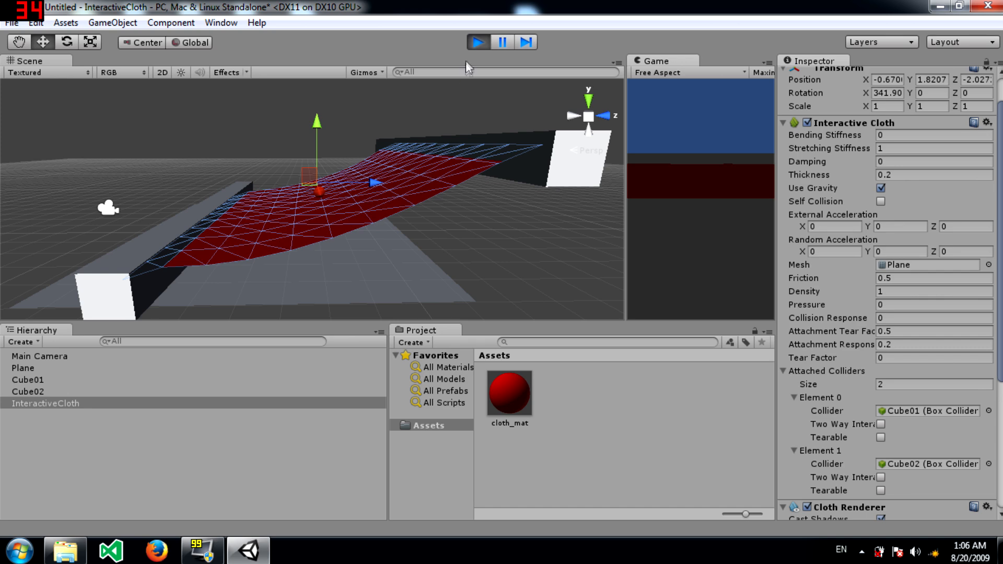
left_click(477, 42)
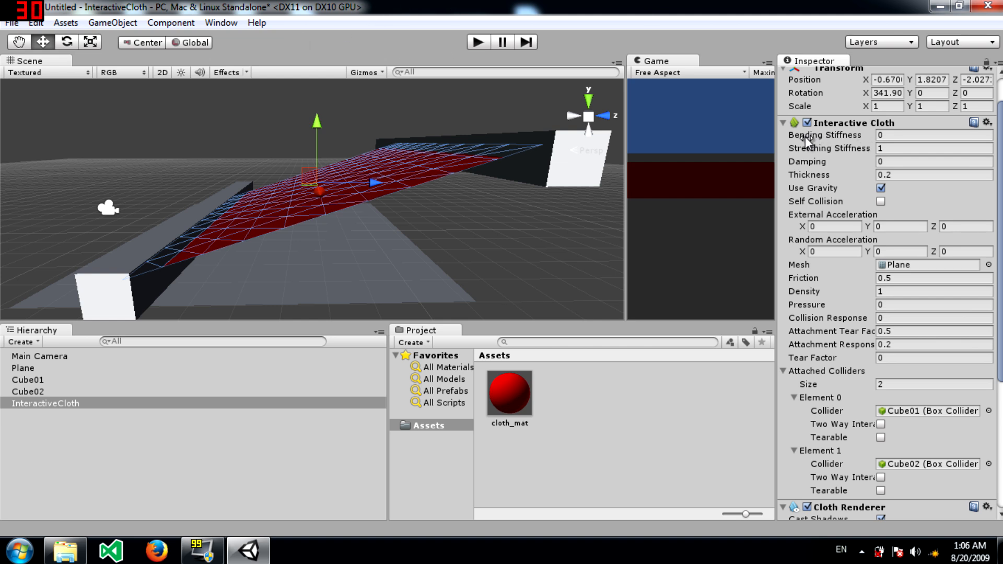
Duplicate Cube02 and move the copy down beneath the middle of the cloth.
left_click(104, 22)
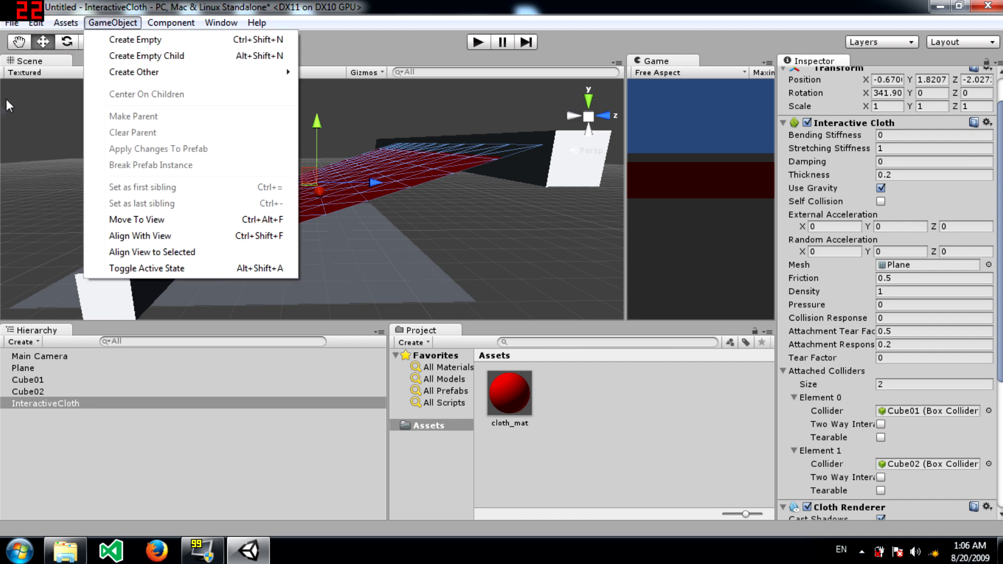
mouse_move(132, 74)
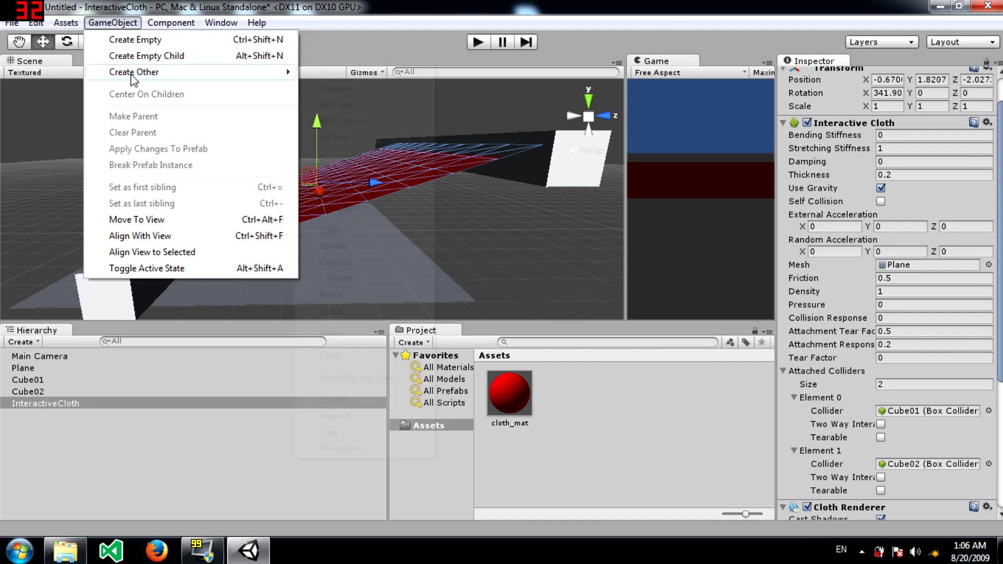
left_click(561, 156)
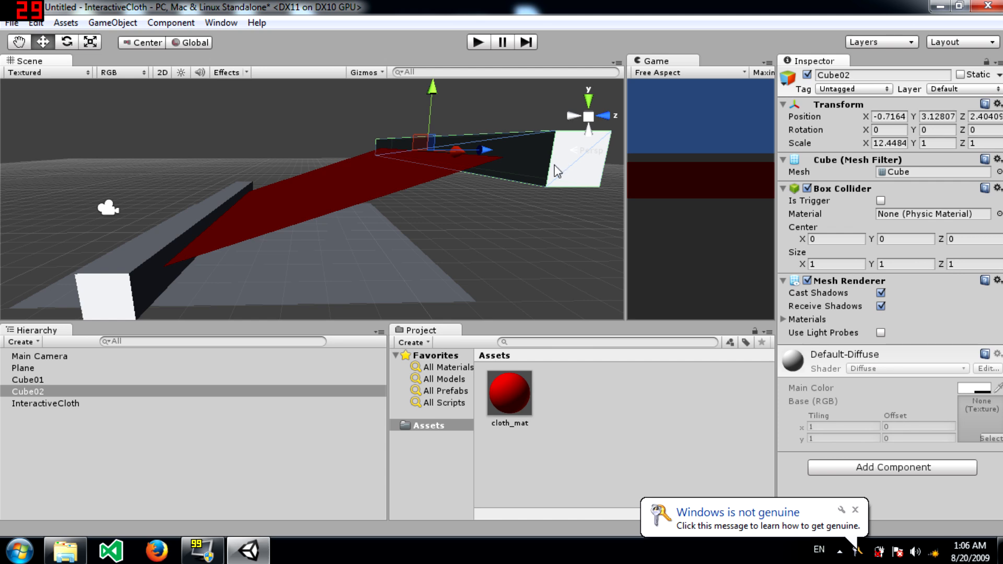
key("ctrl+d")
left_click_drag(417, 138, 300, 172)
Rename the duplicated cube as Cube03.
left_click(67, 415)
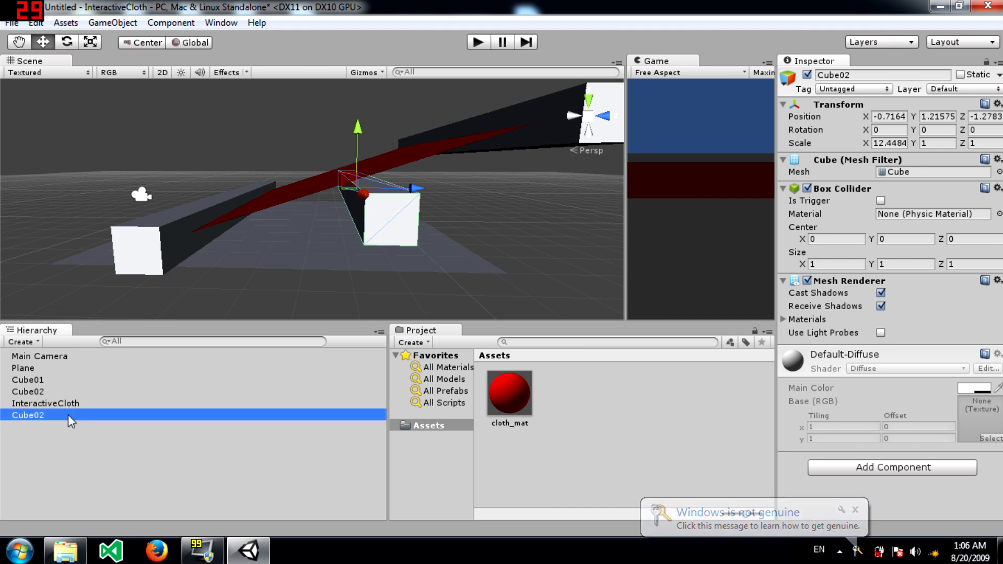
type("Cube03")
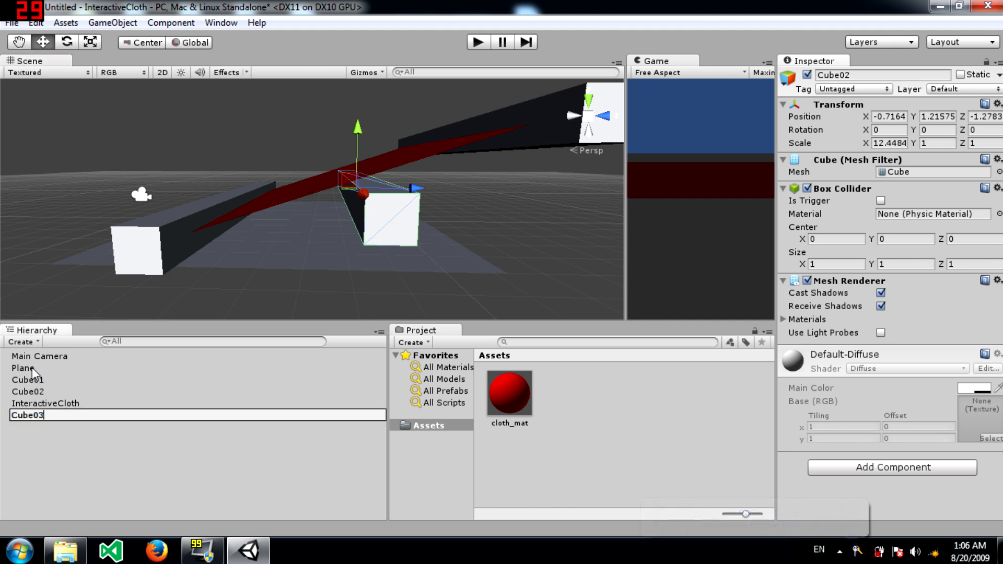
key("Return")
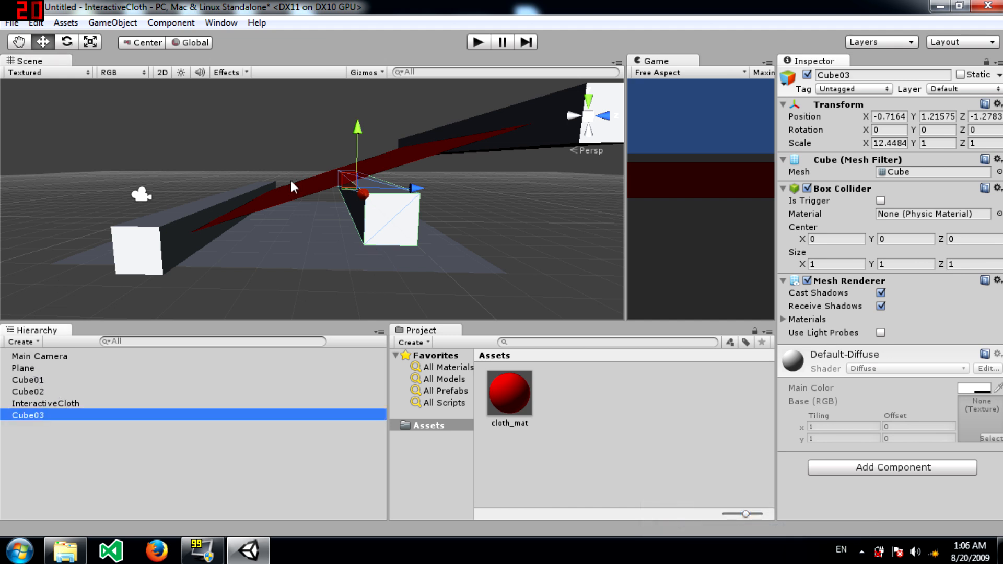
Lower Cube03 slightly so it sits just under the cloth's middle.
left_click(303, 190)
left_click_drag(303, 190, 370, 246, "alt")
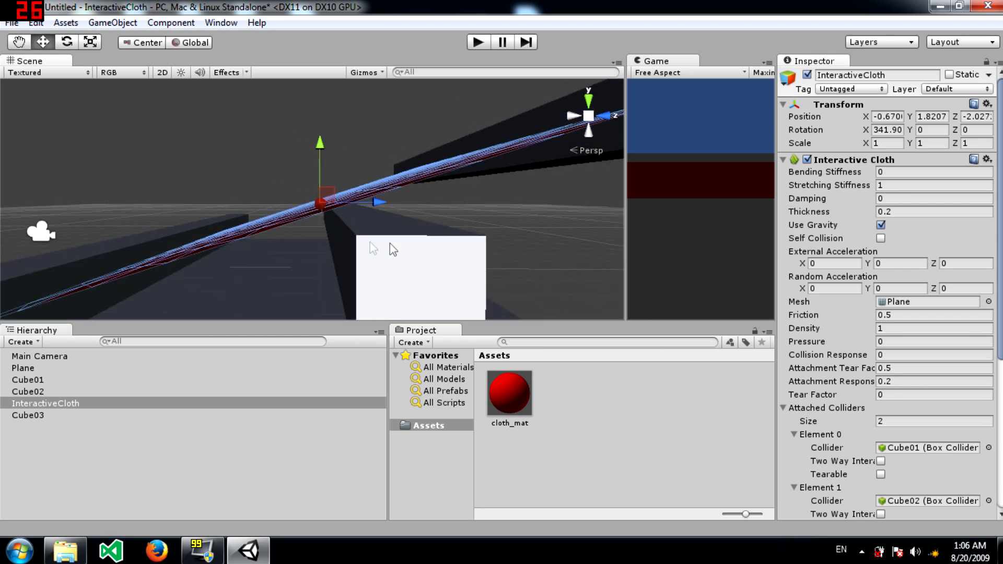
left_click(324, 206)
left_click_drag(331, 213, 361, 239)
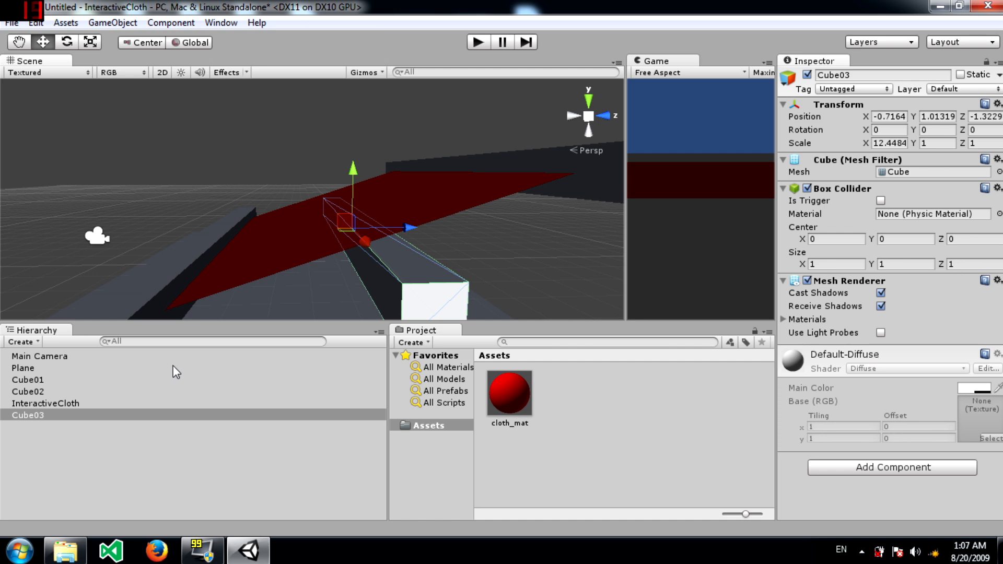
Select the cloth and play the scene to test it draping over the three cubes.
left_click(32, 403)
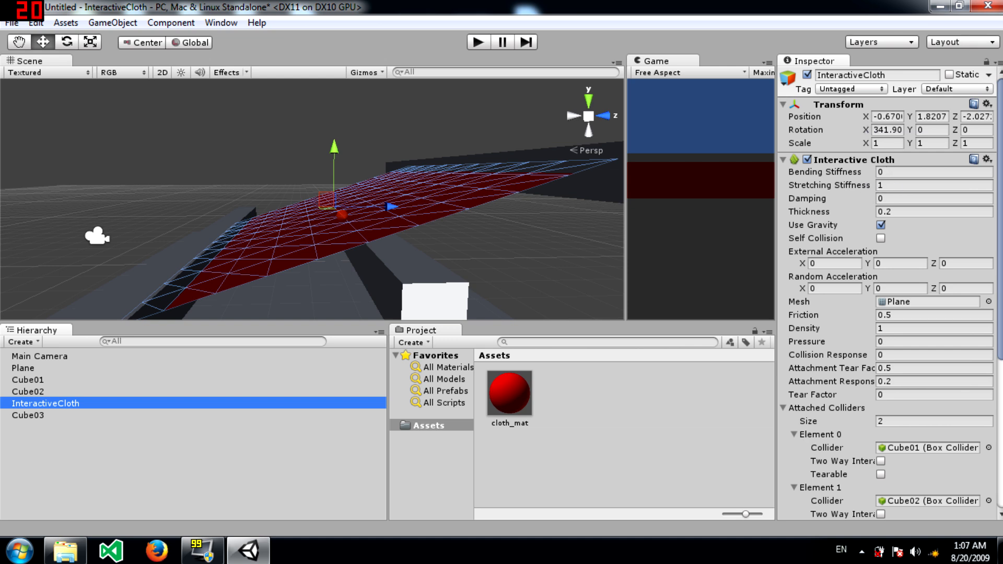
left_click(904, 186)
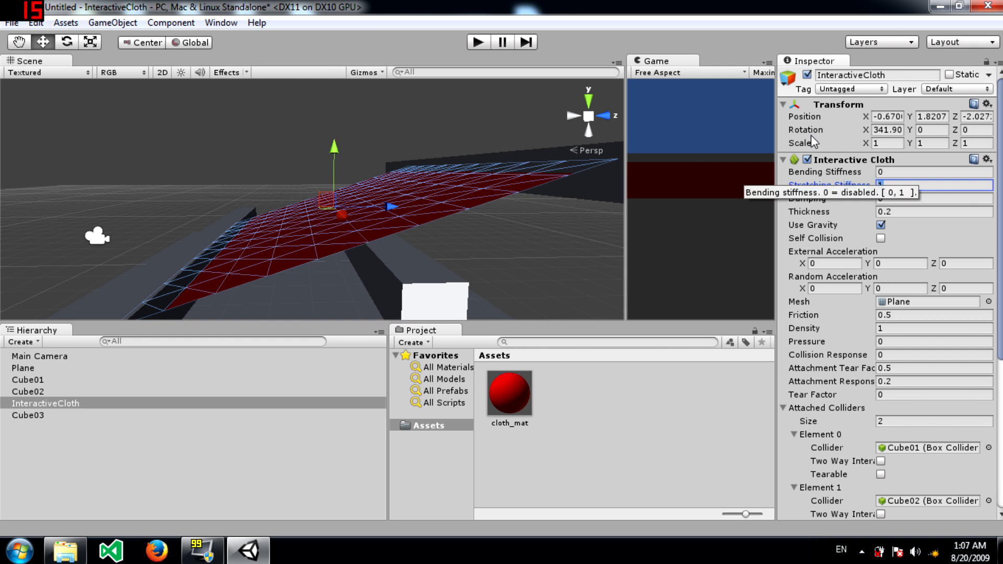
left_click(476, 42)
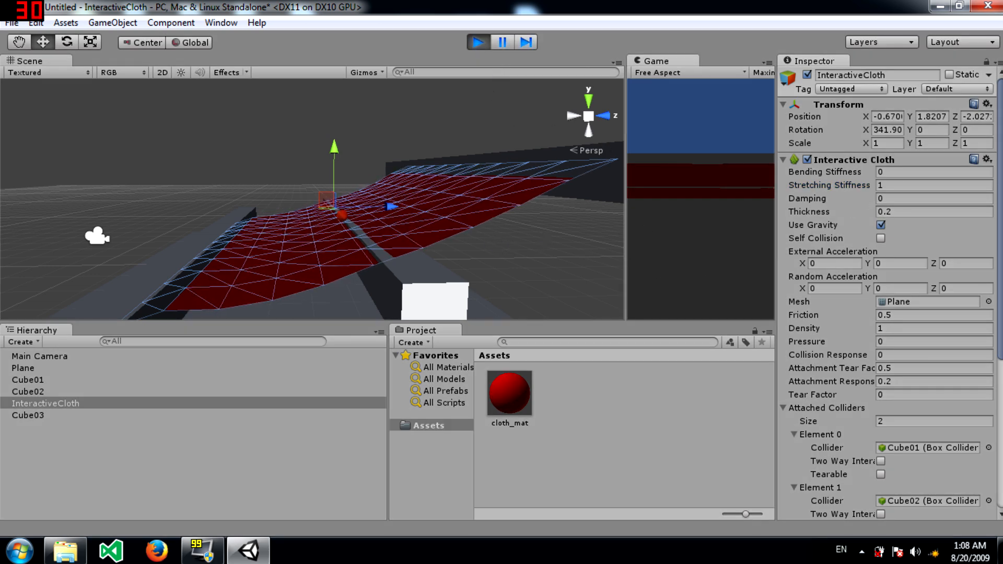
Set the cloth's Stretching Stiffness to 0.15 during playback.
left_click(866, 185)
left_click_drag(866, 183, 841, 186)
left_click_drag(521, 191, 498, 182, "alt")
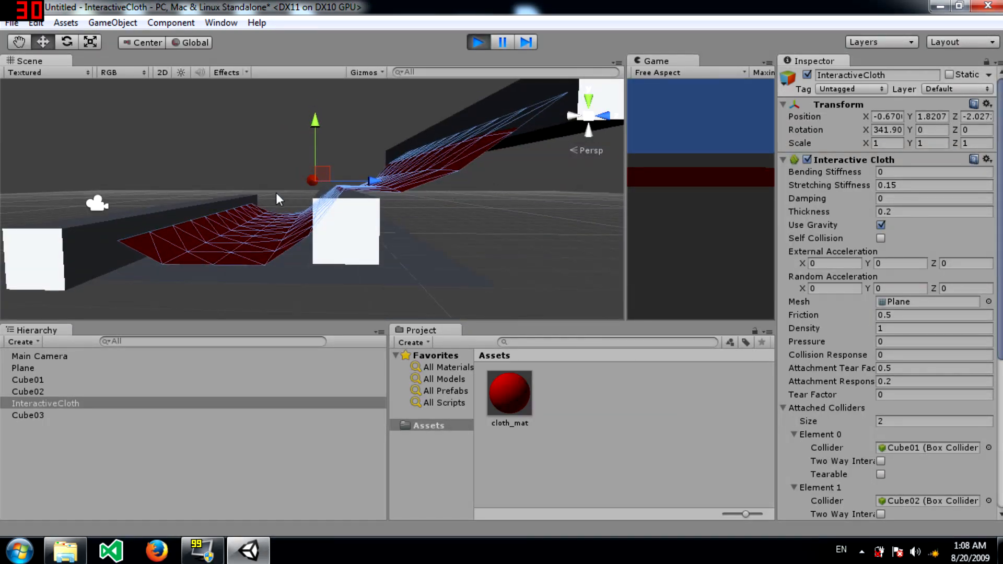
left_click(369, 227)
left_click(279, 231)
left_click_drag(279, 231, 348, 277, "alt")
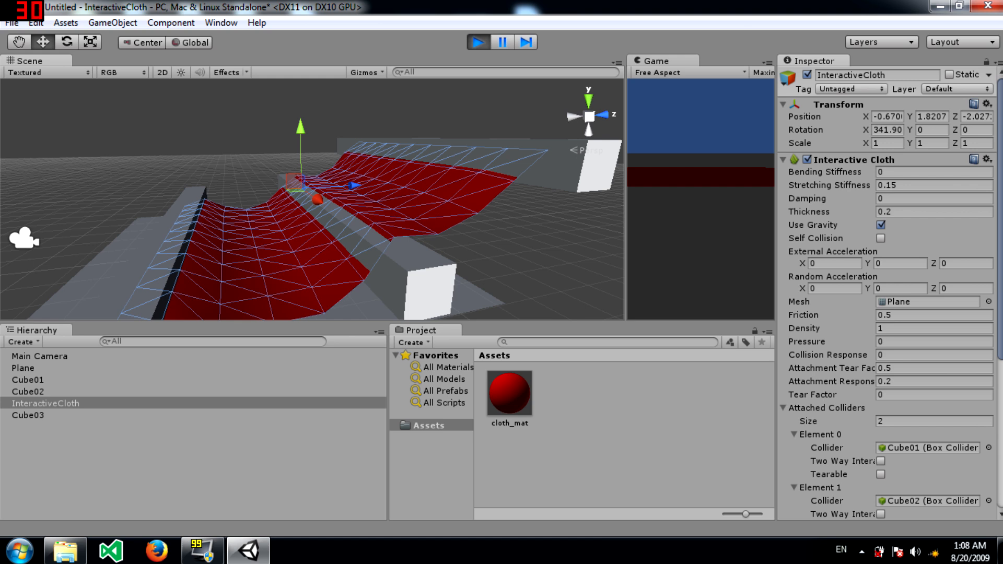
Adjust the cloth's Bending Stiffness up to 0.99 and back down to 0.
left_click(863, 171)
left_click_drag(866, 170, 887, 164)
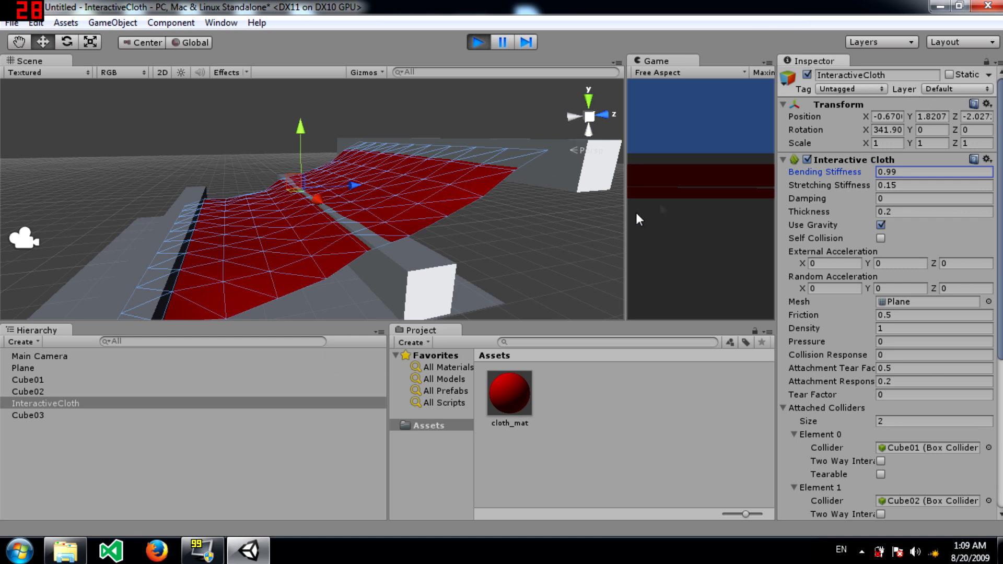
left_click_drag(856, 171, 879, 174)
left_click_drag(484, 238, 421, 227, "alt")
left_click_drag(850, 170, 760, 184)
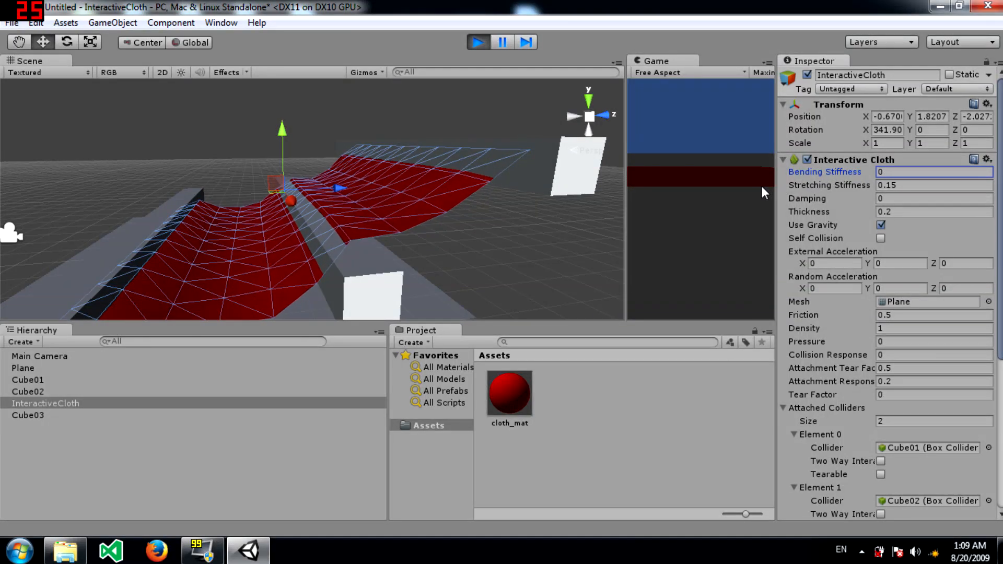
Drag the cloth's Bending Stiffness to 1 and back to 0 while the simulation runs.
left_click_drag(454, 227, 495, 236, "alt")
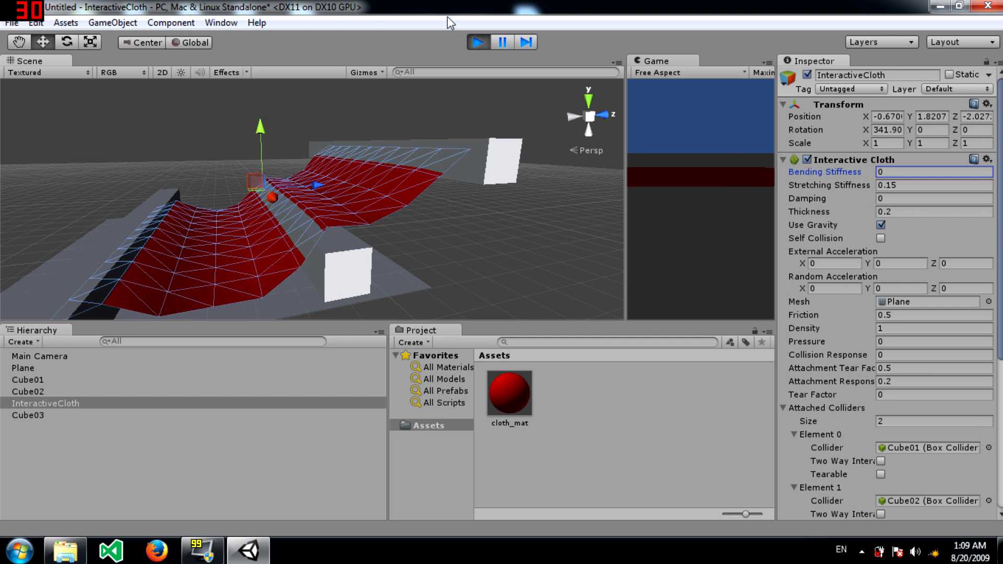
right_click_drag(374, 174, 302, 216)
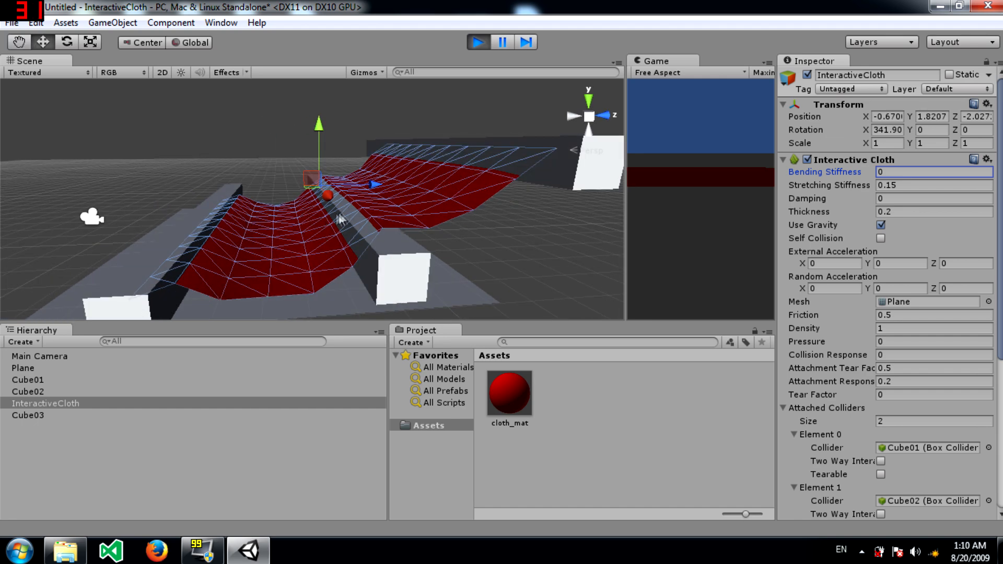
left_click_drag(849, 172, 968, 155)
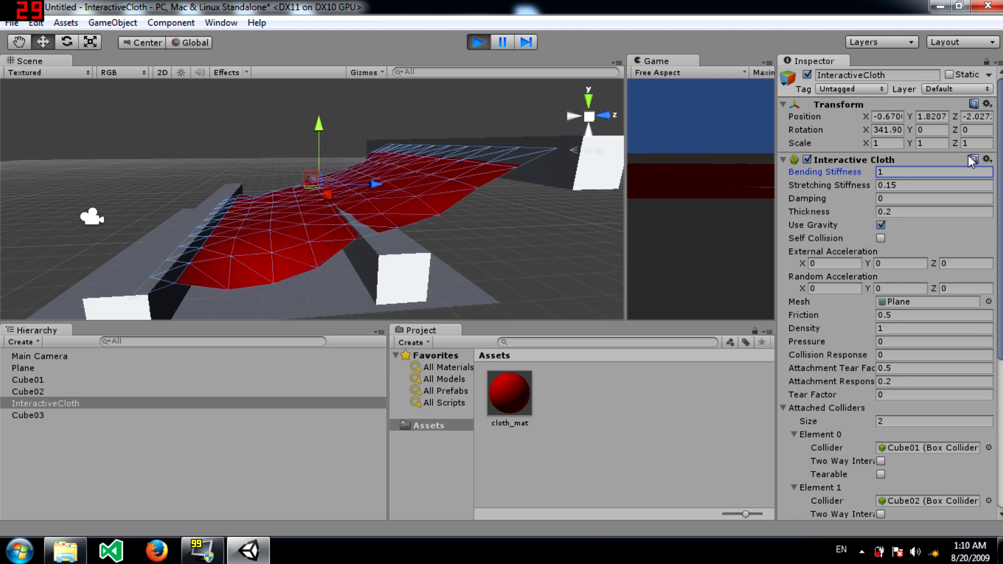
left_click_drag(967, 154, 854, 164)
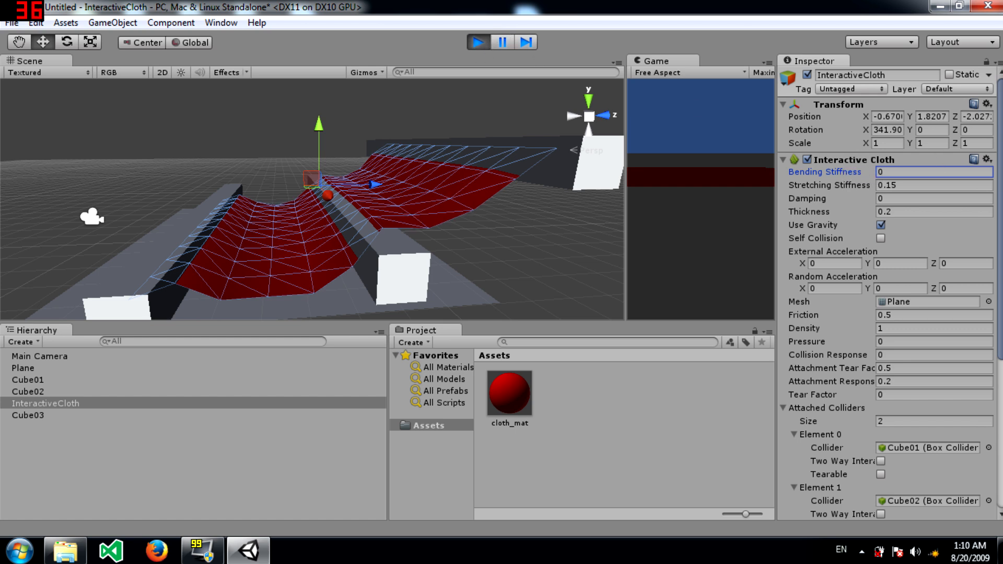
Set the cloth's Stretching Stiffness to 0.15 and Damping to 1, then test it in play mode.
left_click(478, 41)
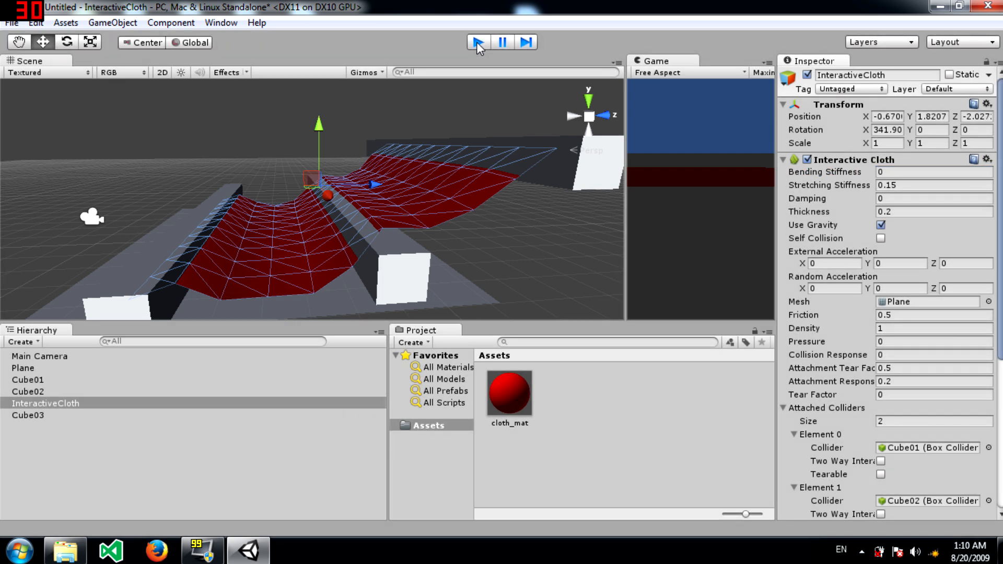
key("Tab")
type("0.15")
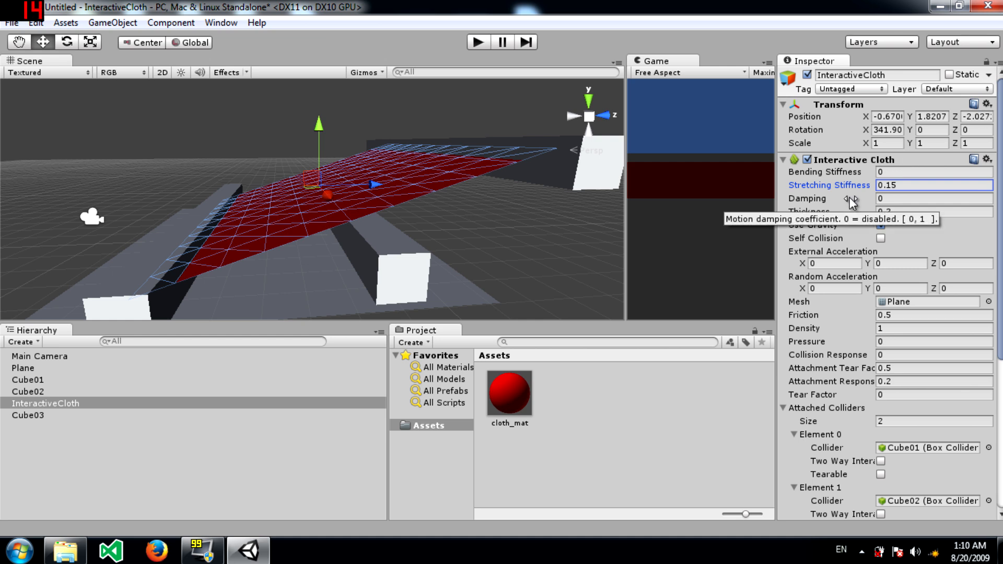
key("Tab")
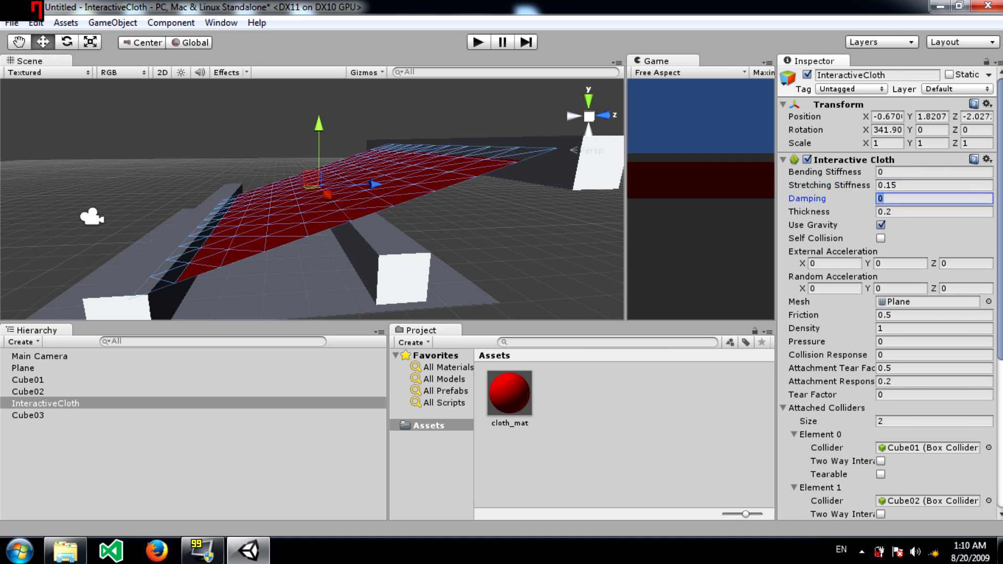
type("1")
left_click(475, 42)
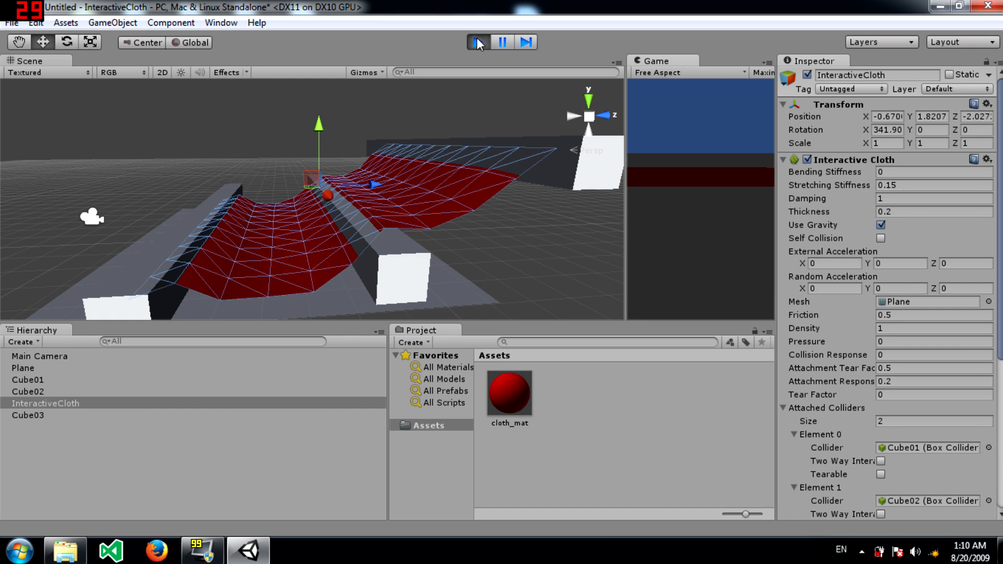
left_click(476, 43)
Deactivate Cube03 so the cloth hangs only between the two bars, and reselect the cloth.
left_click(385, 280)
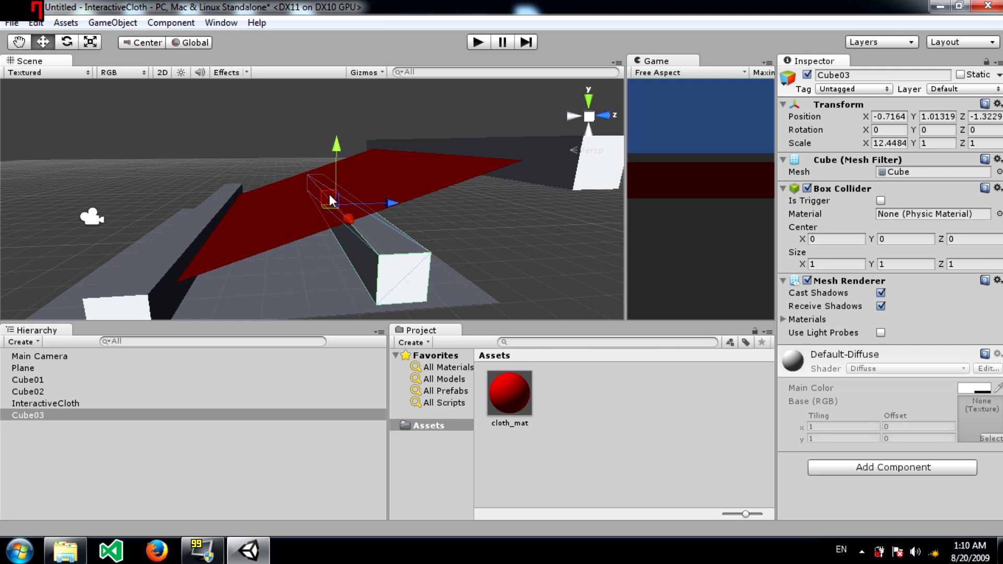
left_click(807, 75)
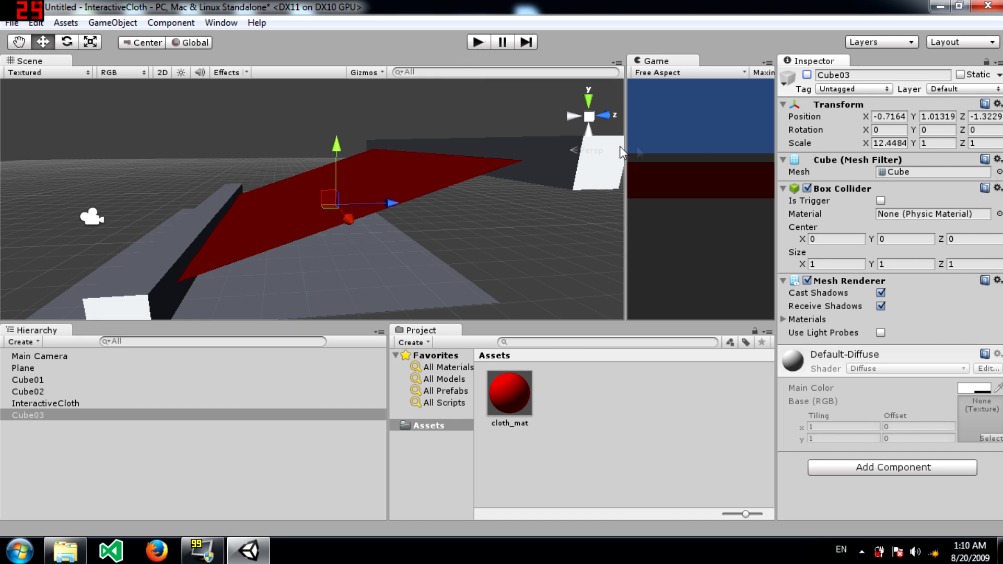
left_click(429, 187)
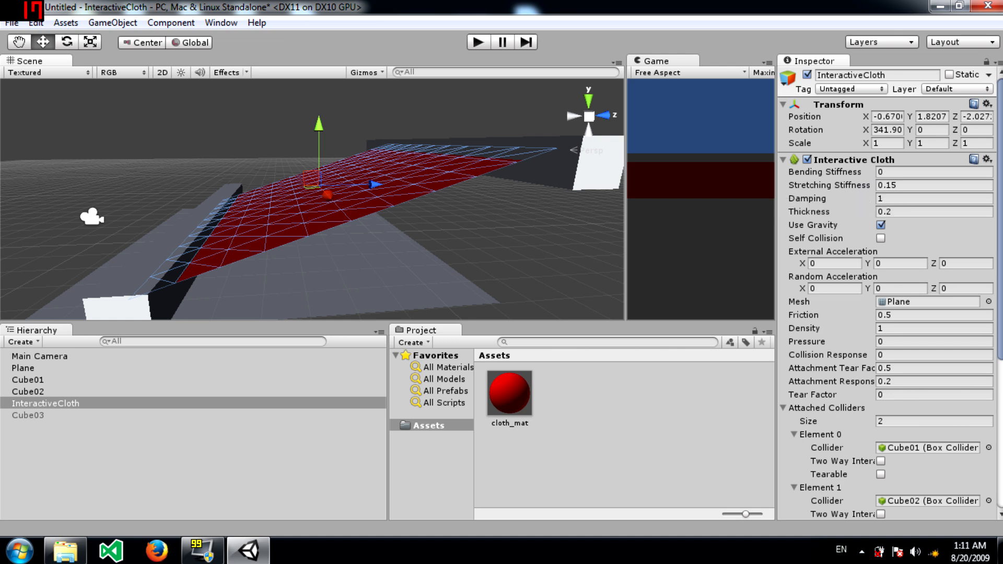
Set the cloth's Stretching Stiffness to 0.05 and Damping to 0, then play the scene to test it.
left_click(886, 185)
type("0.5")
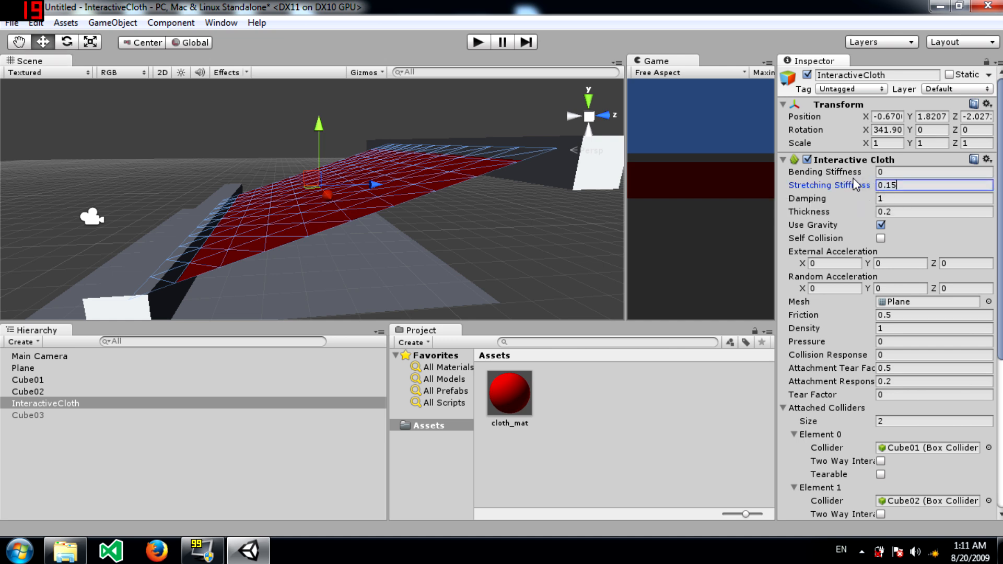
type("0")
left_click(933, 198)
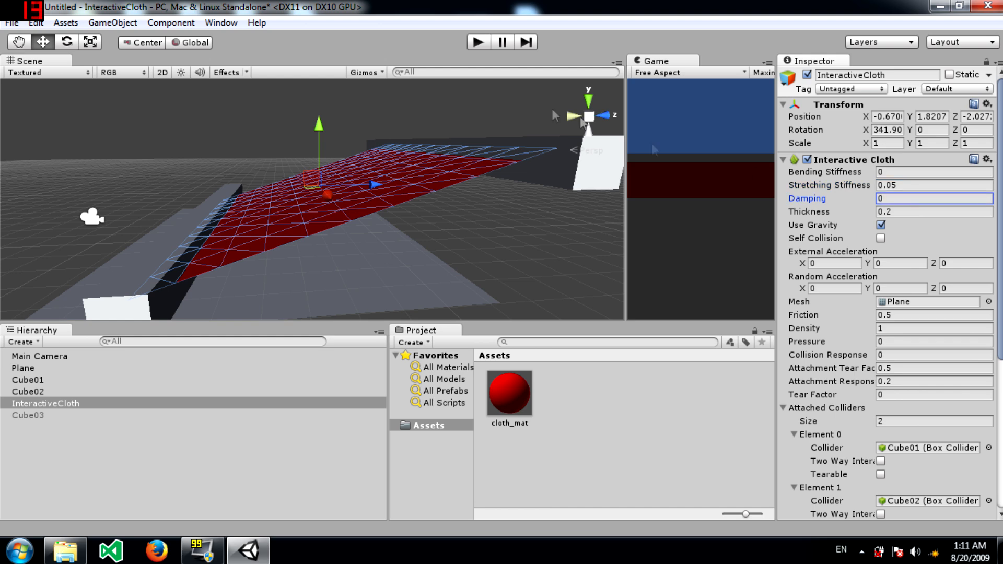
left_click(477, 42)
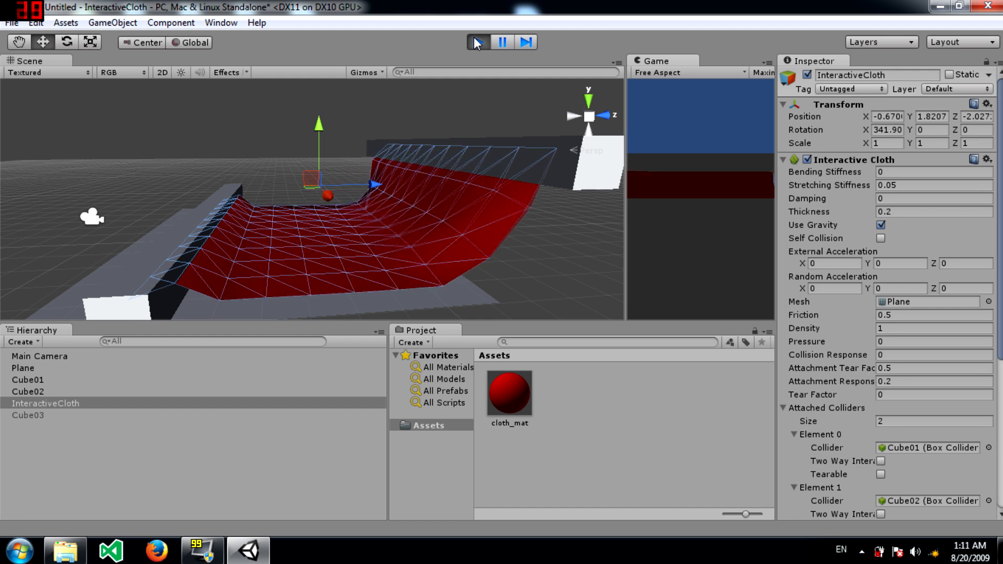
left_click(478, 42)
Set the cloth's Damping to 1 and replay the simulation.
left_click(905, 201)
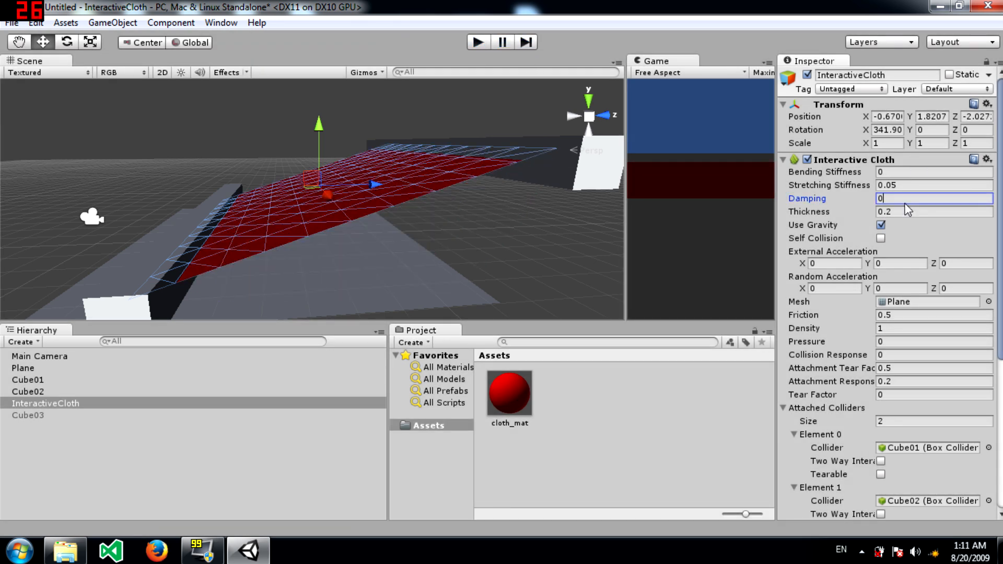
type("1")
left_click(478, 42)
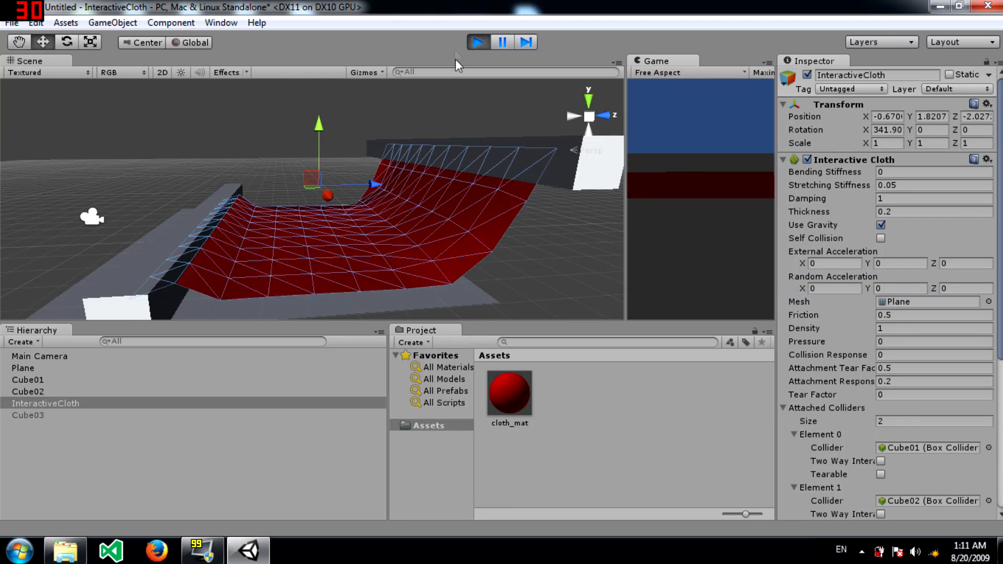
left_click(476, 42)
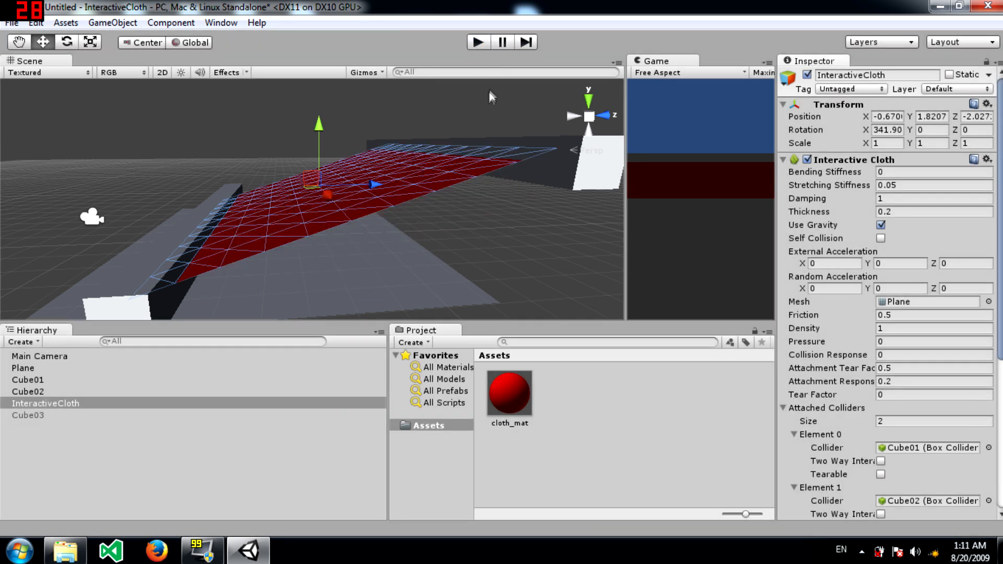
Lower the ground plane further beneath the cloth, reselect the cloth and replay the simulation.
left_click(364, 282)
left_click_drag(274, 180, 291, 271)
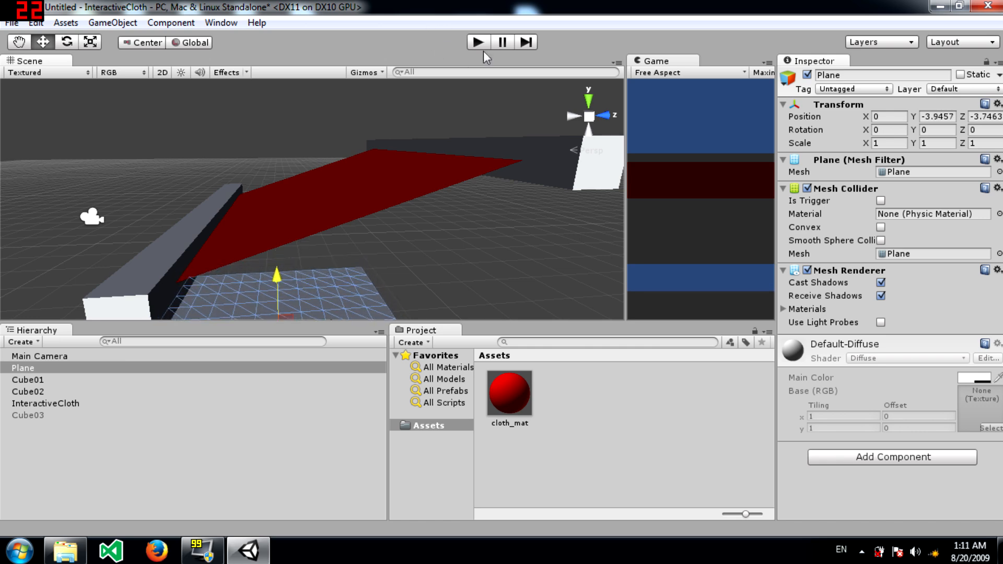
left_click(382, 170)
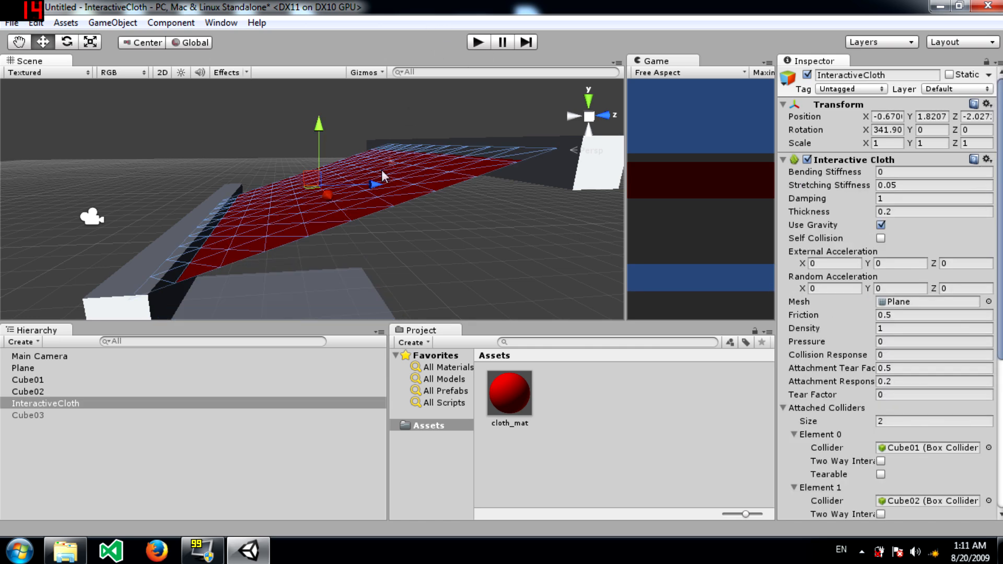
left_click(476, 43)
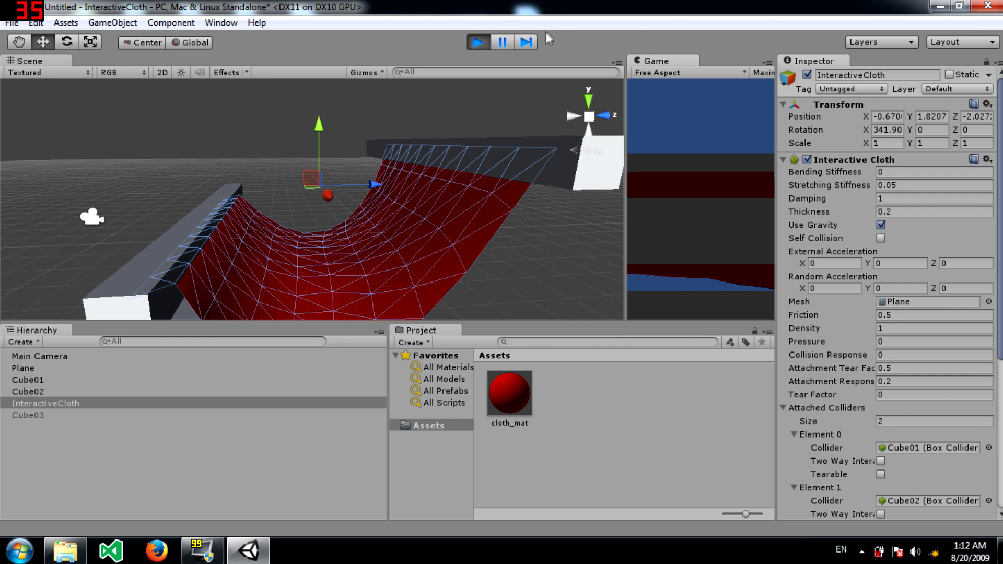
left_click(484, 45)
Set the cloth's Damping to 0 and run the simulation to compare.
left_click(858, 204)
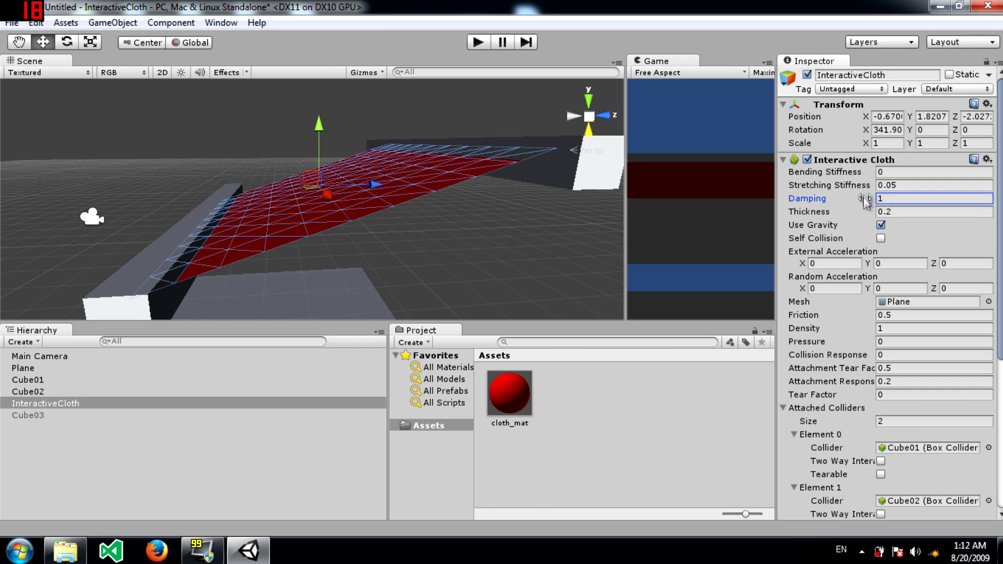
type("0")
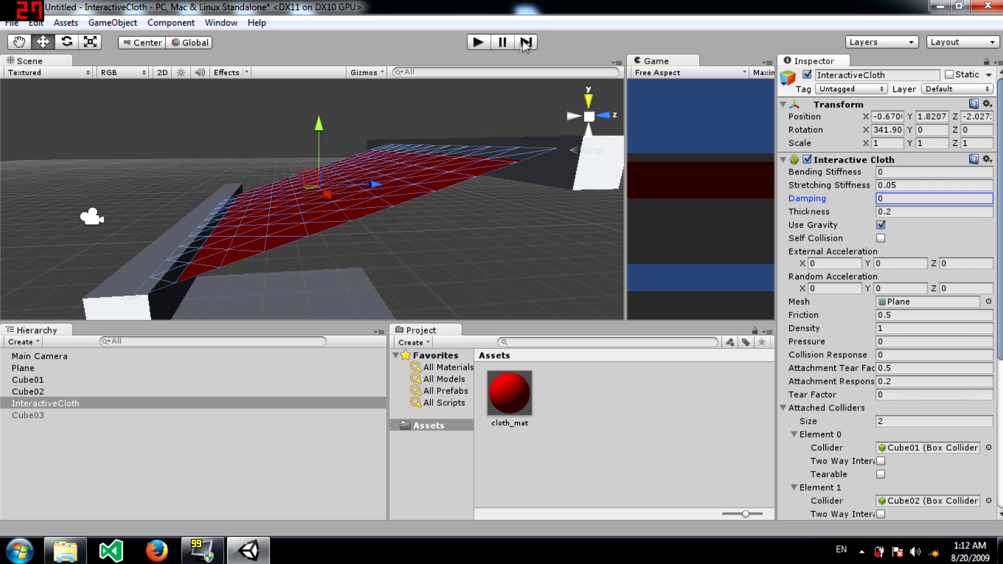
left_click(476, 43)
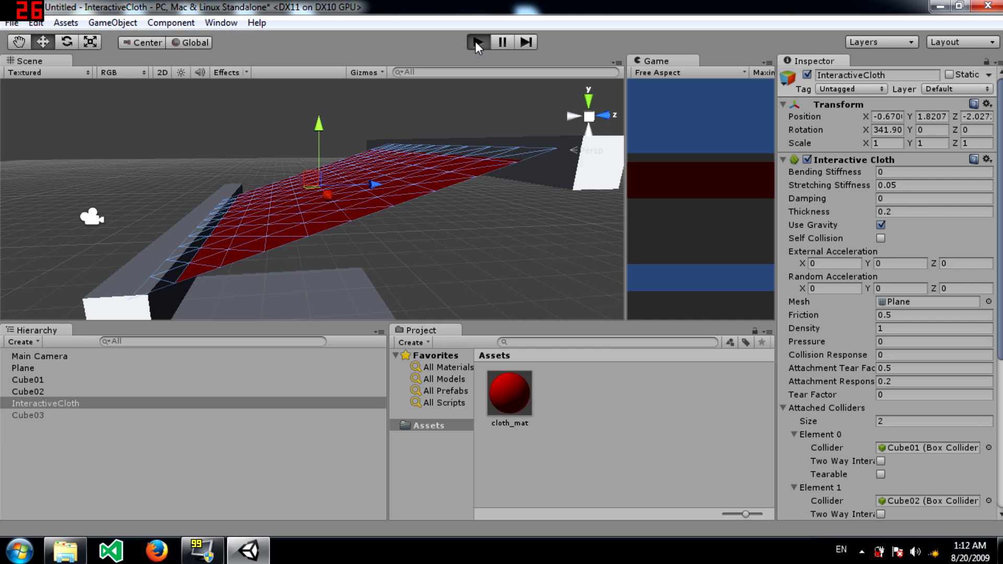
left_click_drag(314, 251, 326, 287, "alt")
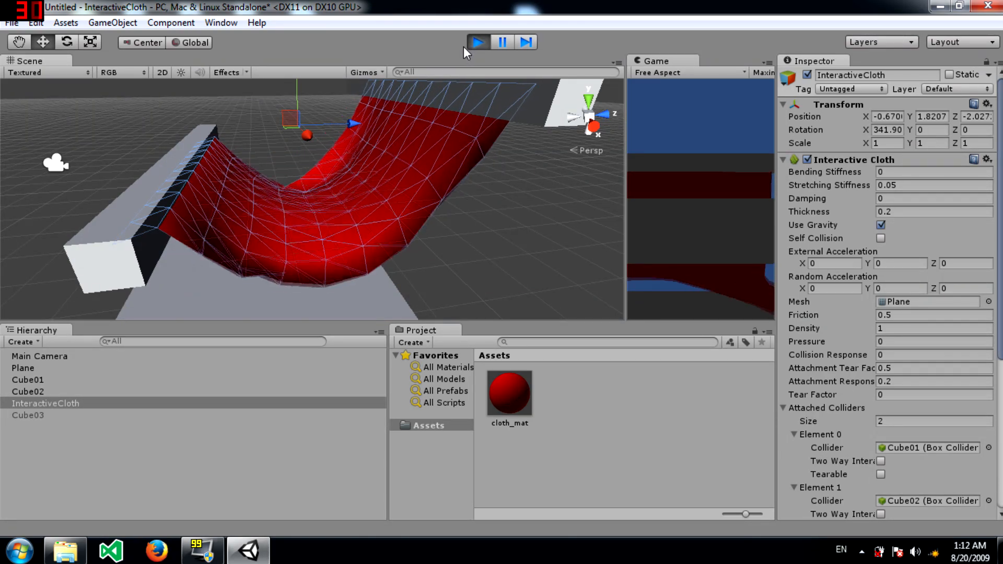
left_click(908, 199)
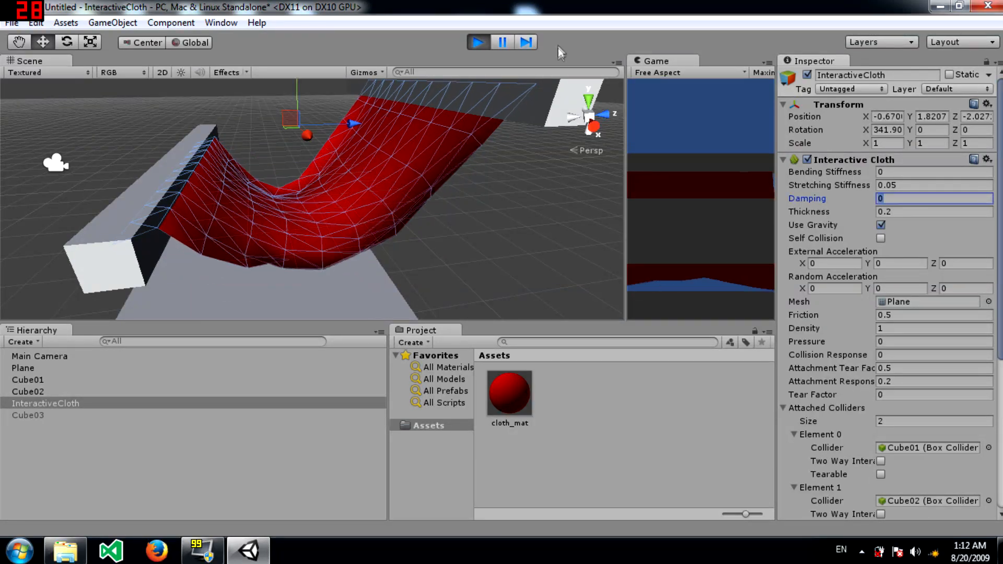
left_click(477, 43)
Set Damping back to 1 and run the cloth simulation once more.
left_click(907, 199)
type("1")
left_click(477, 43)
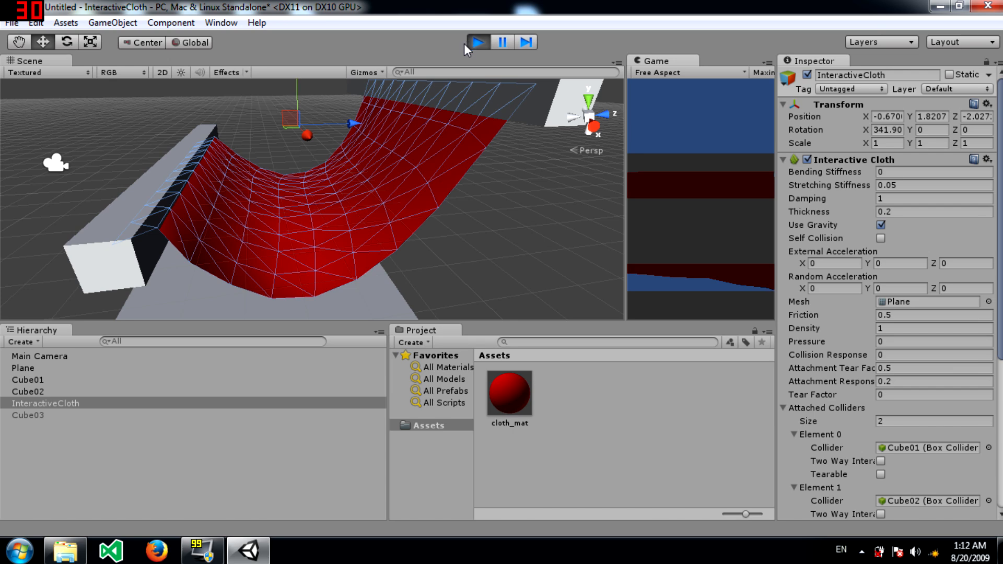
left_click(470, 44)
Reset the cloth's Damping to 0.
left_click(894, 198)
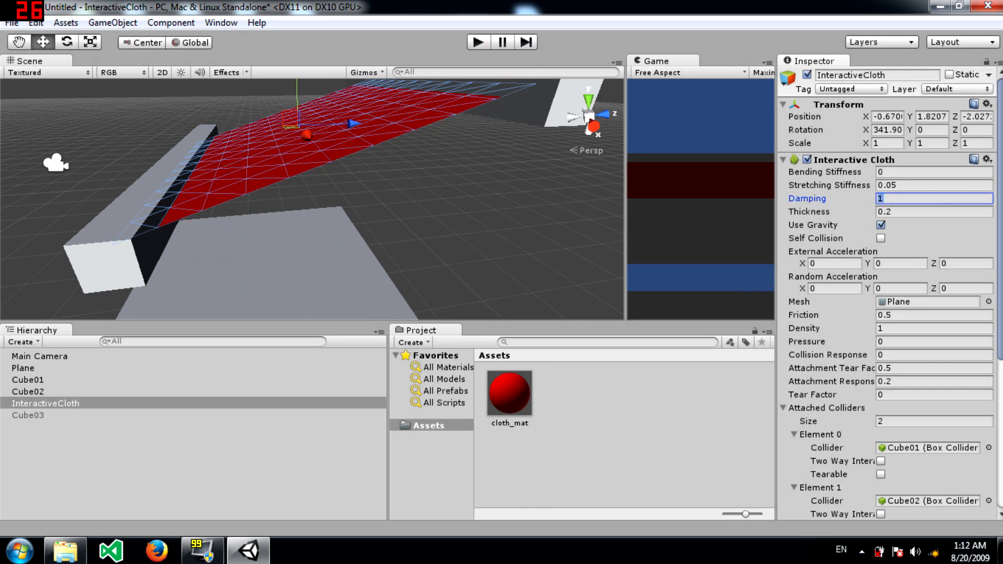
left_click(898, 186)
left_click(899, 186)
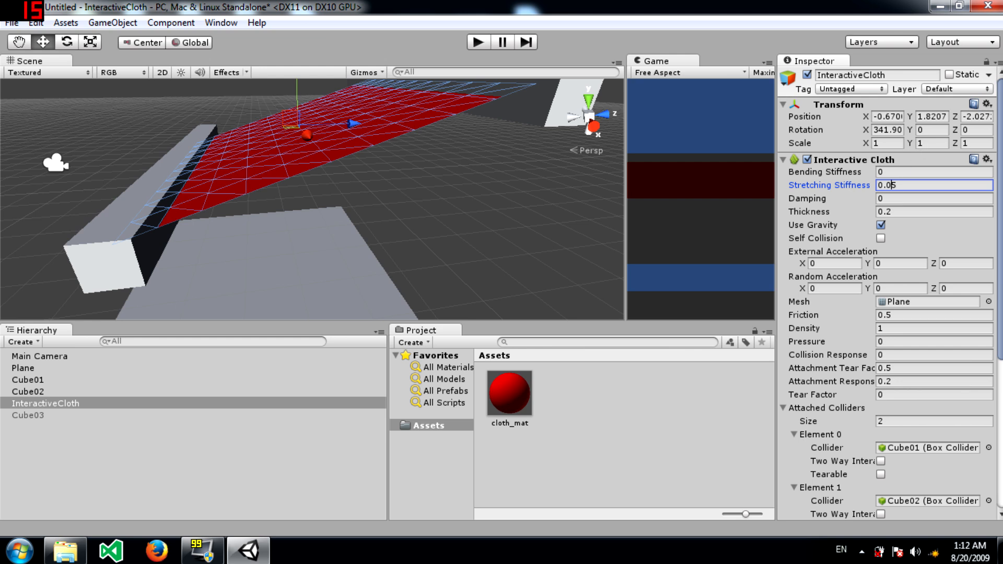
key("Tab")
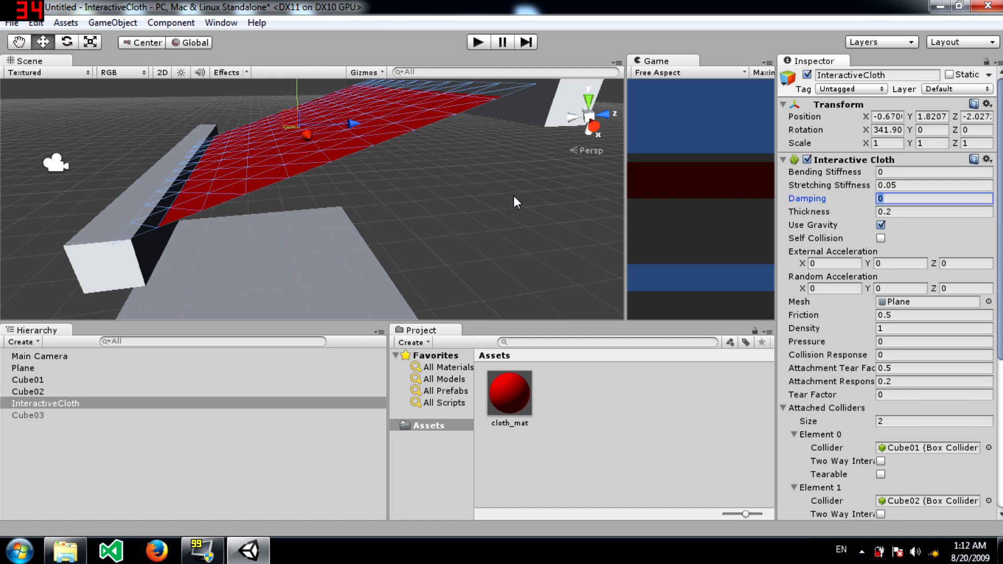
Reactivate Cube03 and reselect the cloth.
right_click_drag(449, 144, 275, 199)
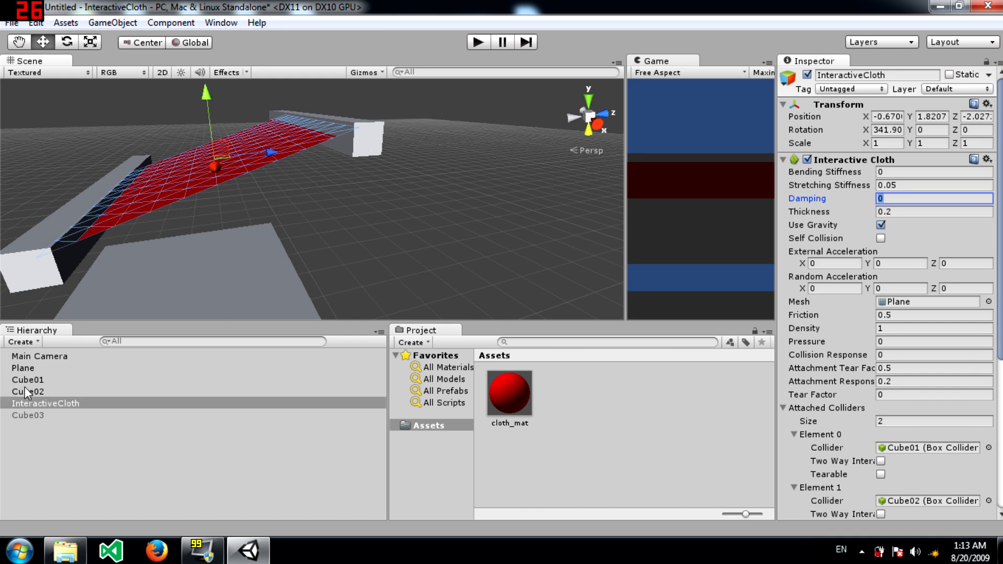
left_click(32, 415)
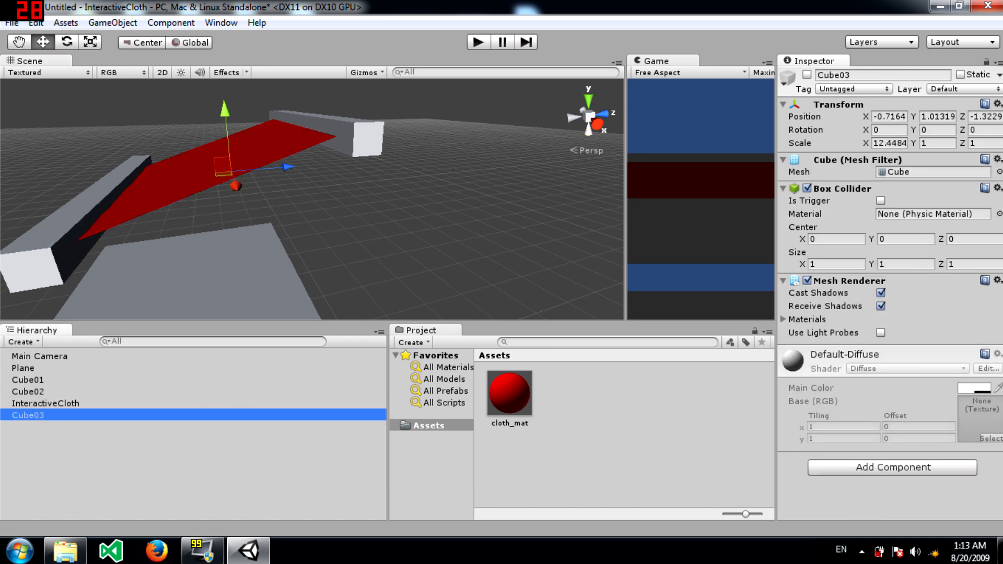
left_click(807, 74)
left_click(167, 175)
Replay the scene with all three cubes and set the cloth's Thickness to 5.
left_click(906, 213)
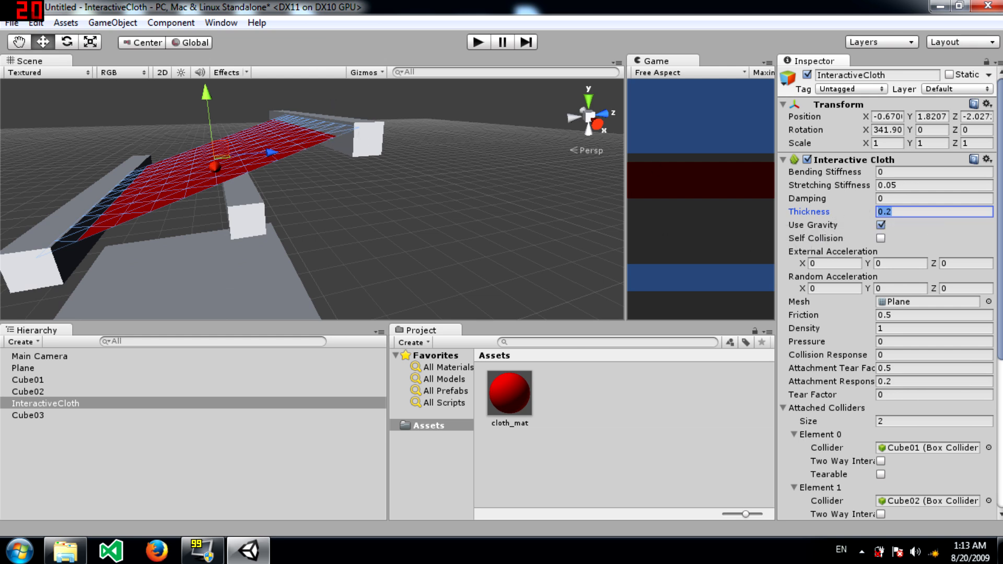
left_click(482, 37)
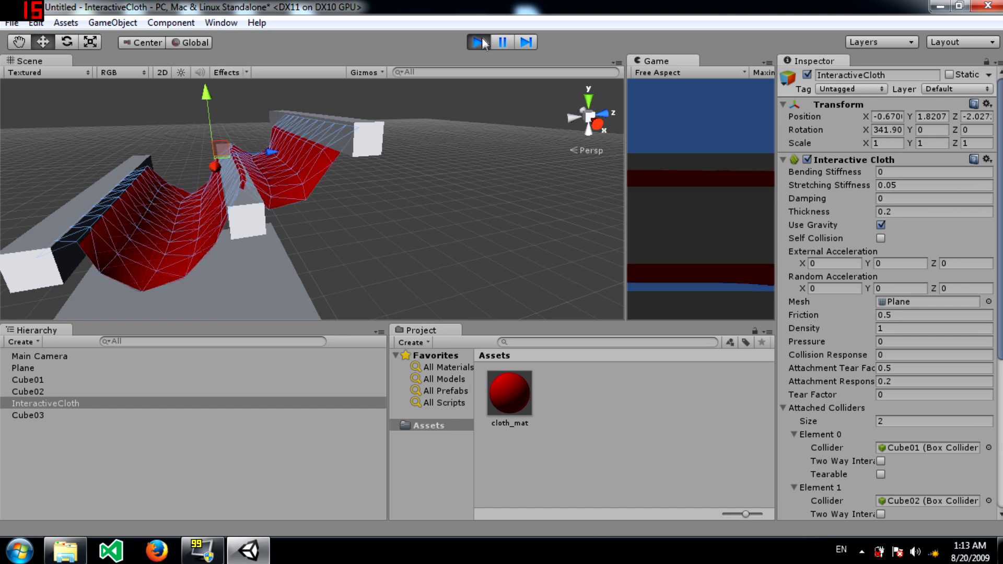
left_click(479, 43)
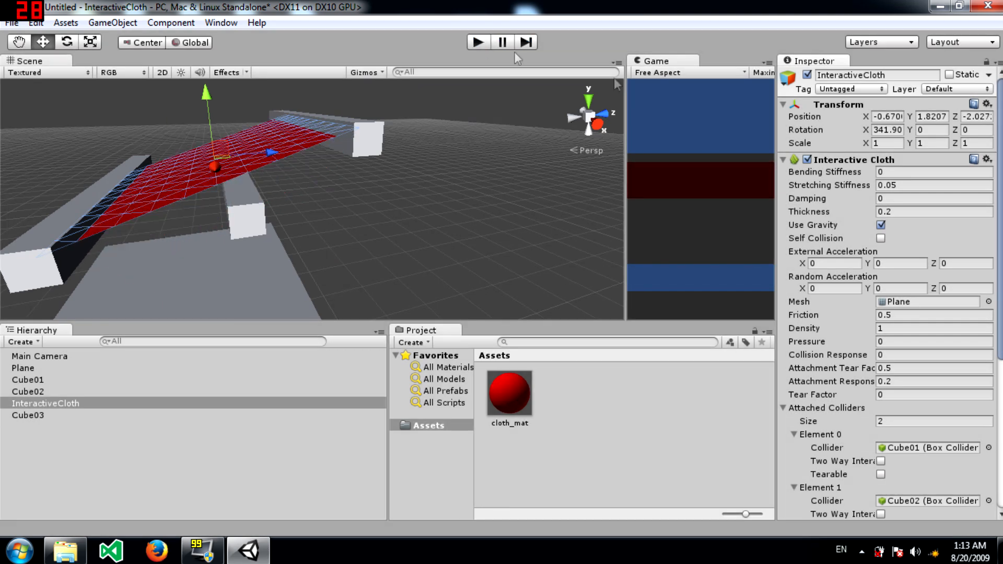
left_click(914, 211)
type("5")
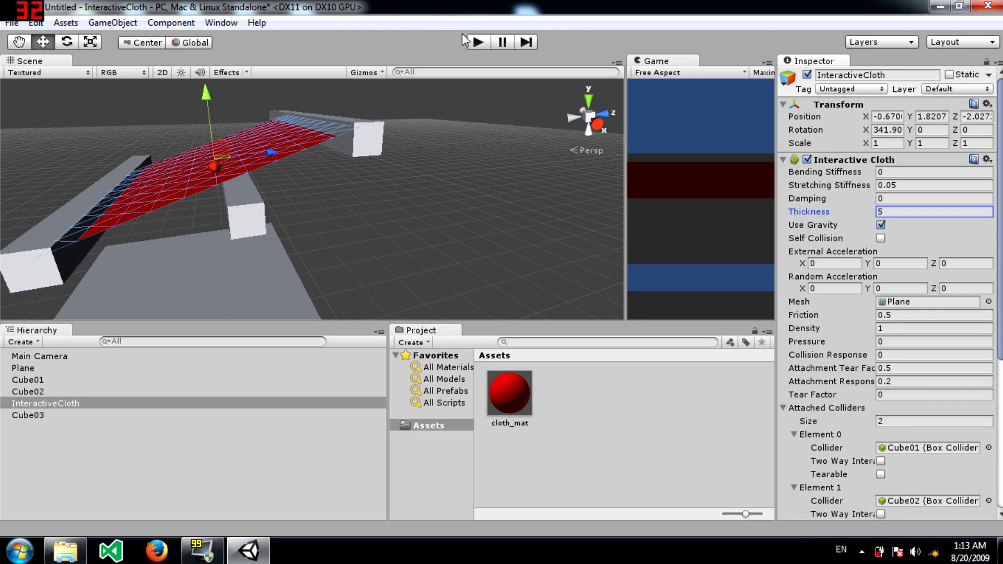
Run the simulation with Thickness 5 and scrub the cloth's Thickness to about 2.36 while it plays, then stop.
left_click(479, 43)
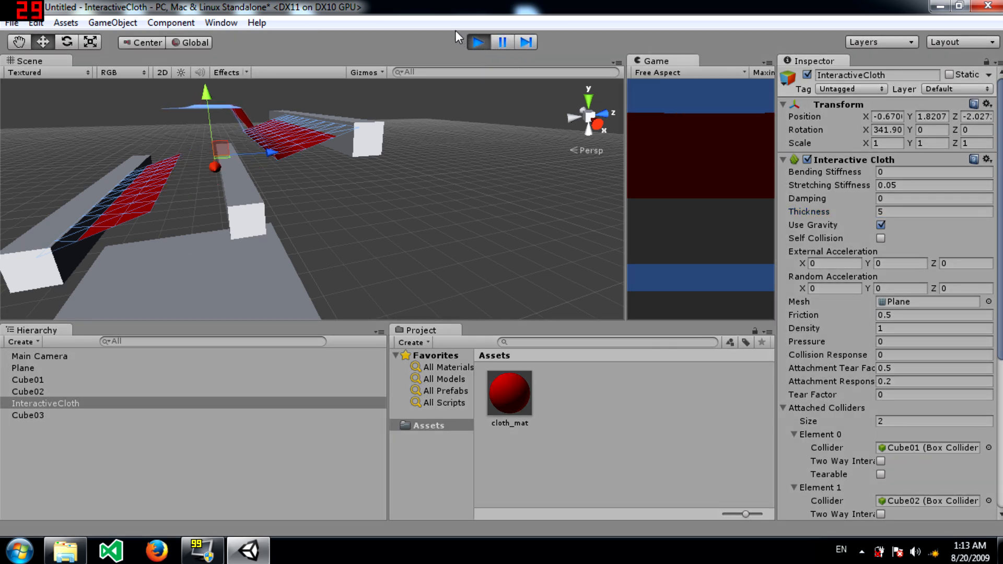
left_click_drag(245, 151, 202, 132, "alt")
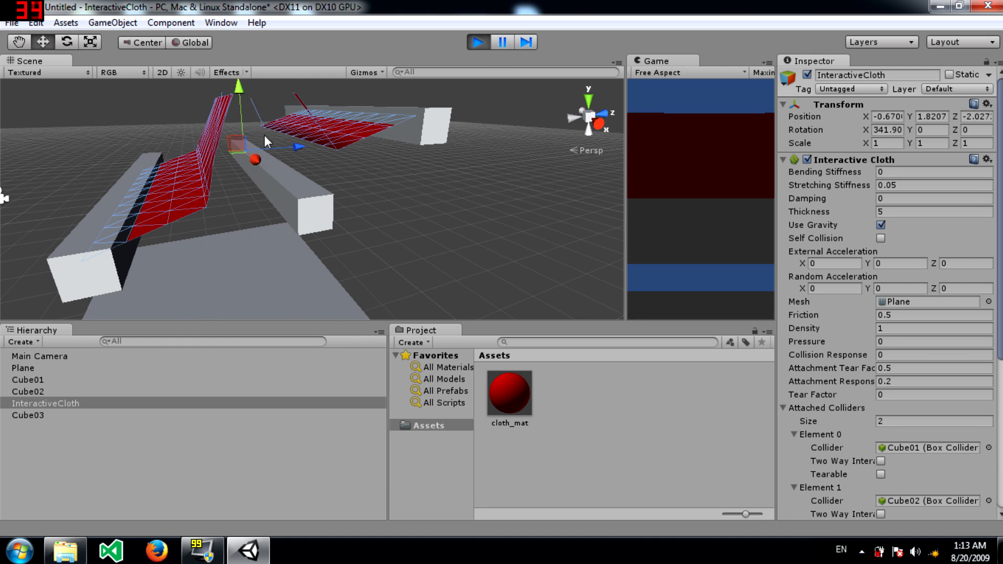
left_click_drag(860, 209, 793, 214)
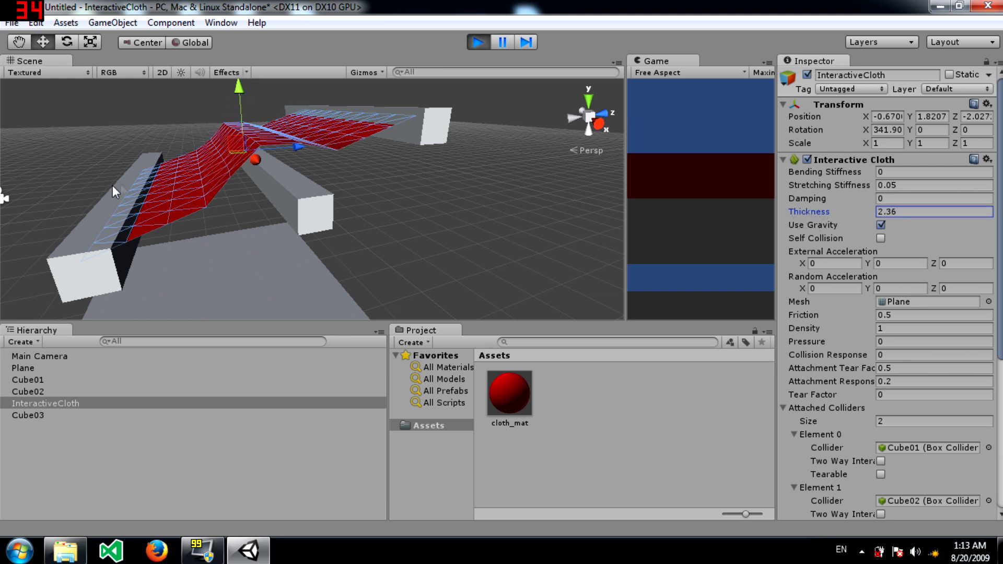
left_click(266, 180)
mouse_move(252, 166)
left_mouse_down()
mouse_move(220, 110)
mouse_move(238, 114)
mouse_move(256, 168)
left_mouse_up()
left_click(475, 43)
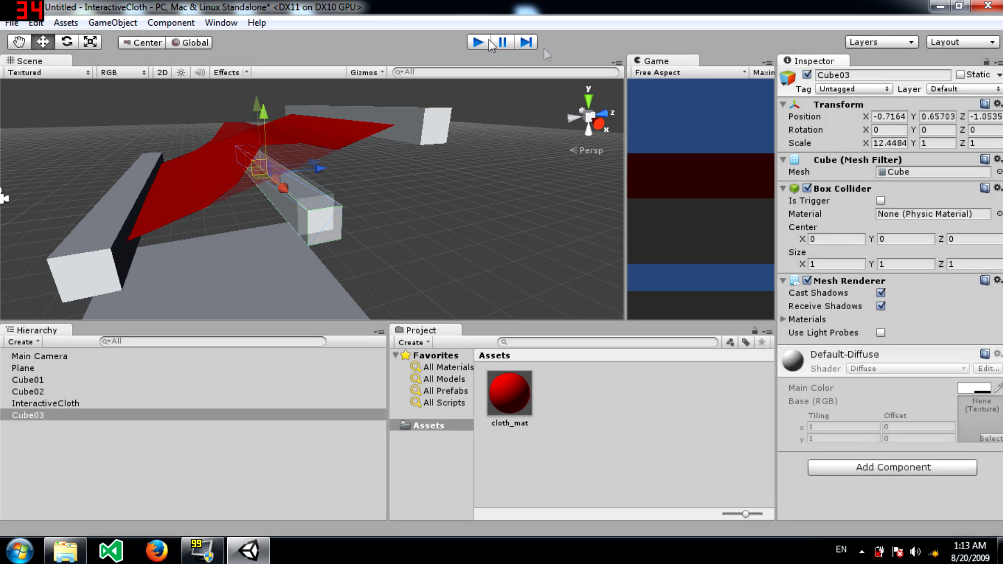
Reselect the cloth, turn off Use Gravity, and run the simulation briefly.
left_click(230, 155)
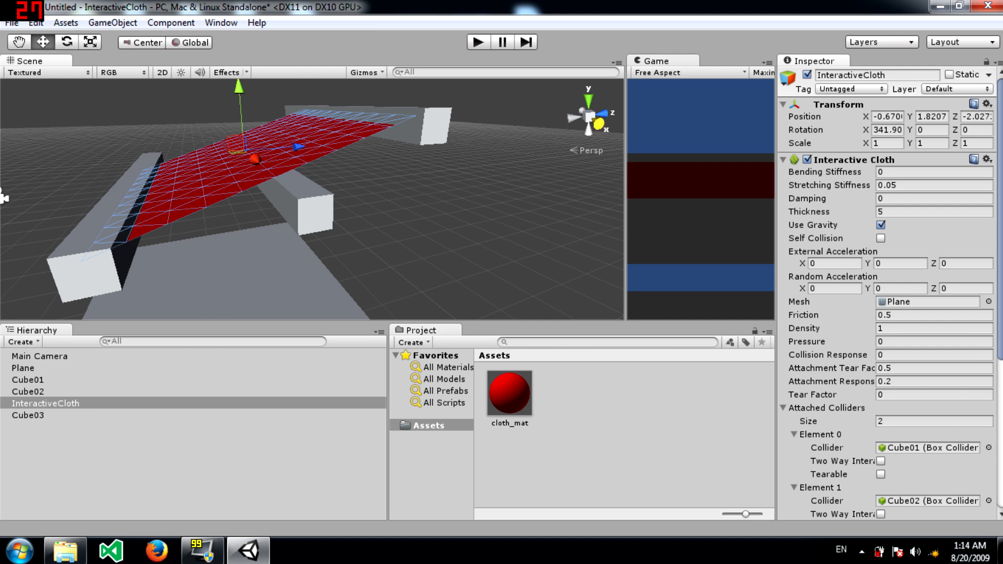
left_click(881, 225)
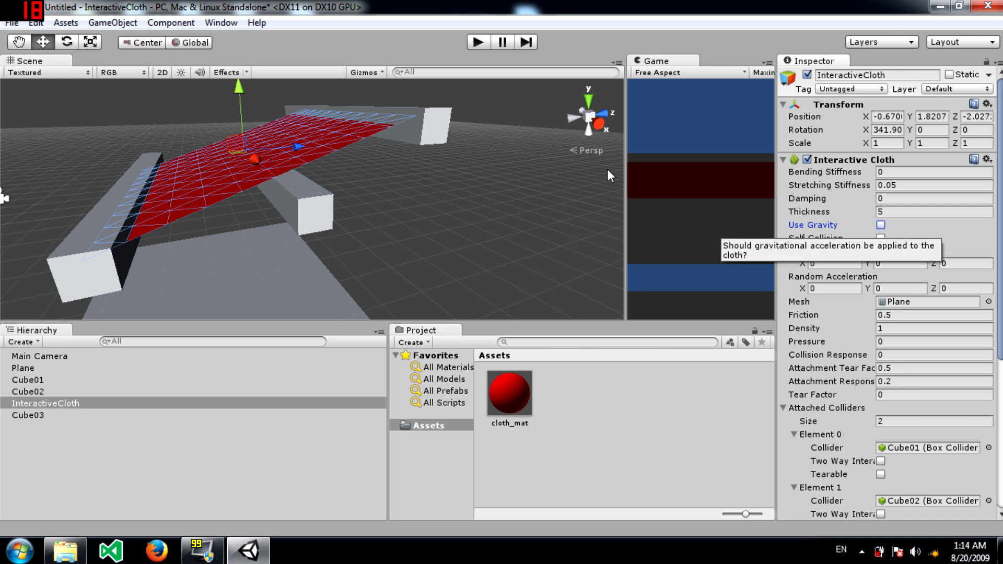
left_click(475, 43)
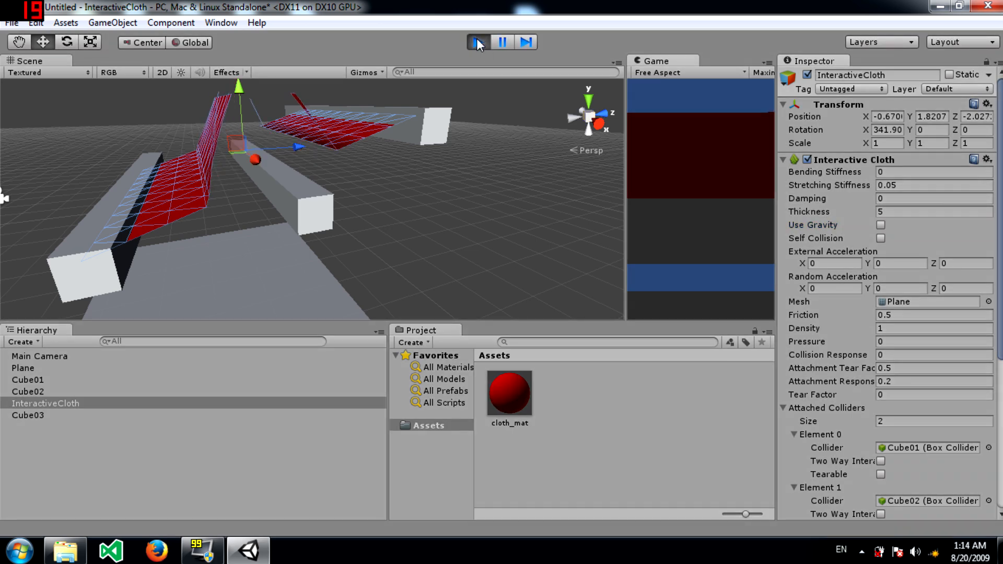
left_click(477, 43)
Set the cloth's Thickness to 0.2 and run the simulation without gravity.
left_click(919, 212)
type(".2")
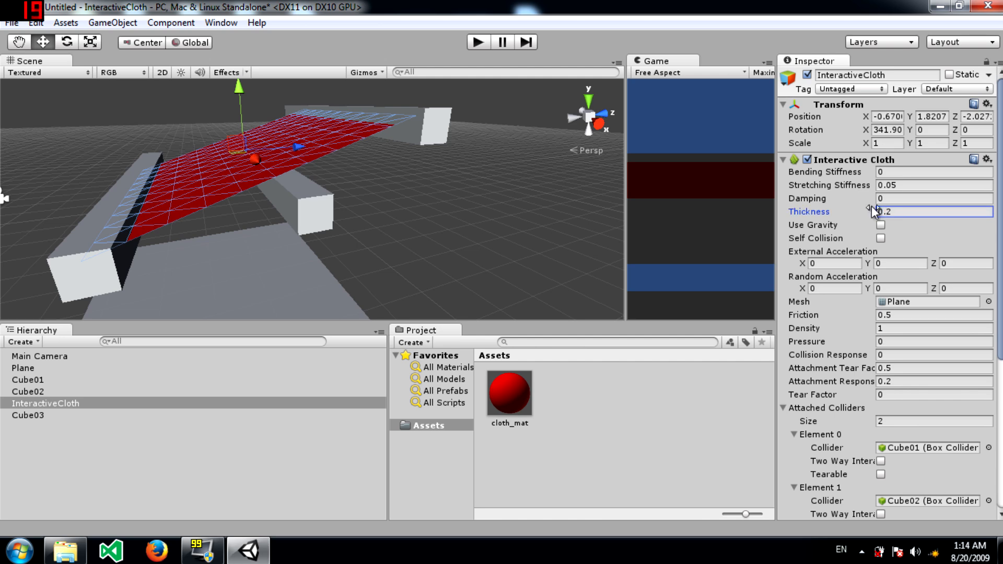
left_click(478, 42)
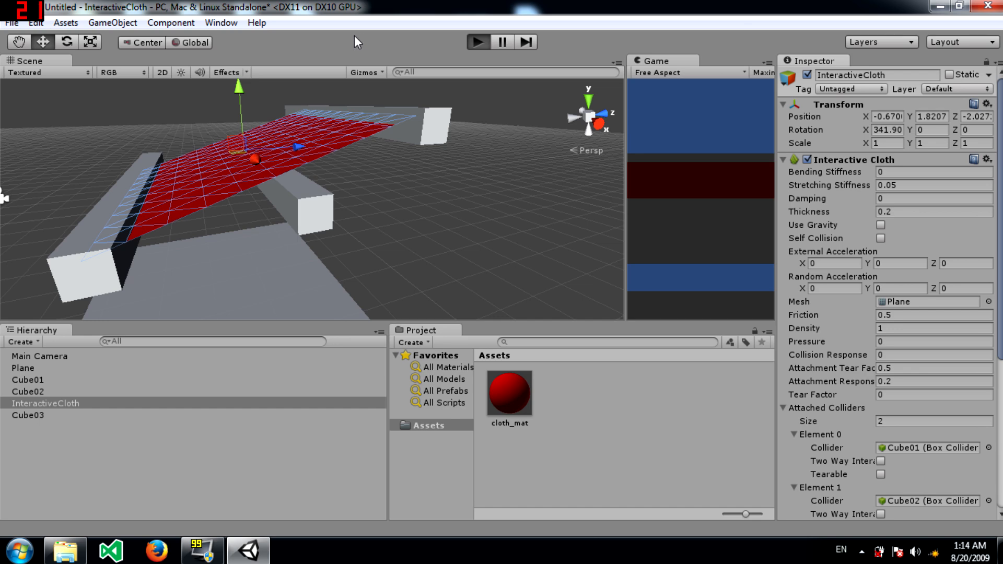
left_click_drag(367, 140, 341, 128, "alt")
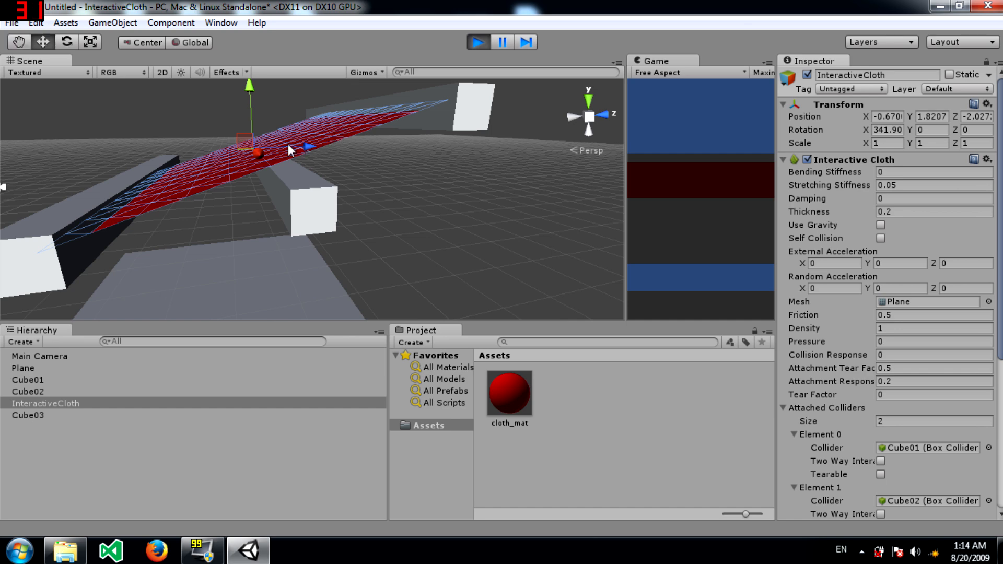
left_click(309, 194)
left_click_drag(263, 161, 263, 150)
left_click(477, 42)
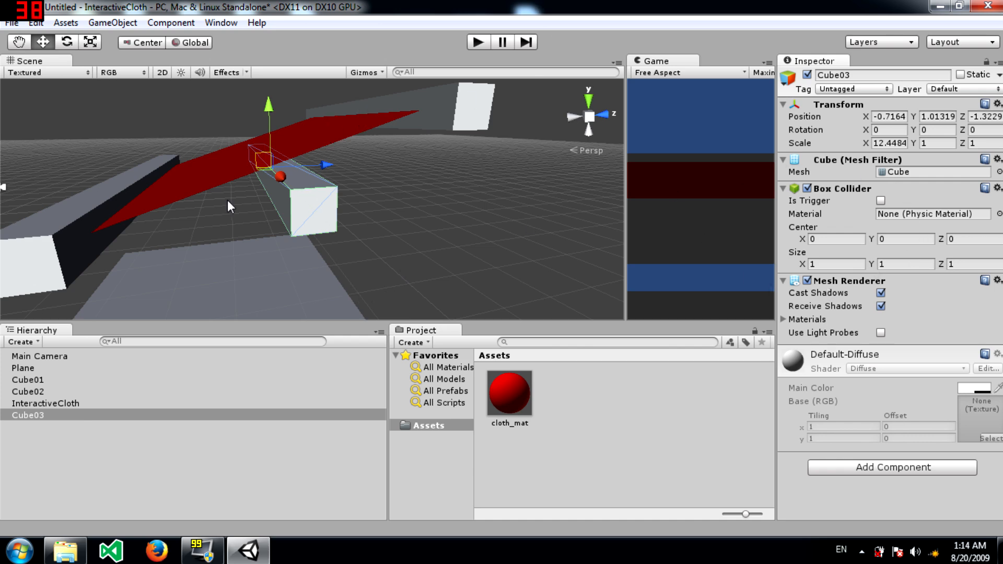
Reselect the cloth, turn Use Gravity back on, and run the simulation again.
left_click(209, 170)
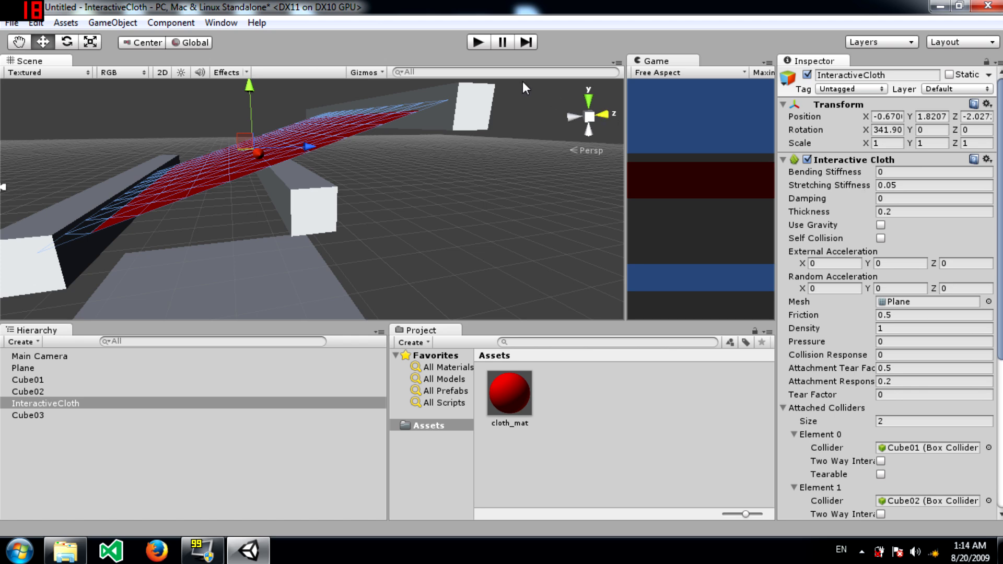
left_click(881, 224)
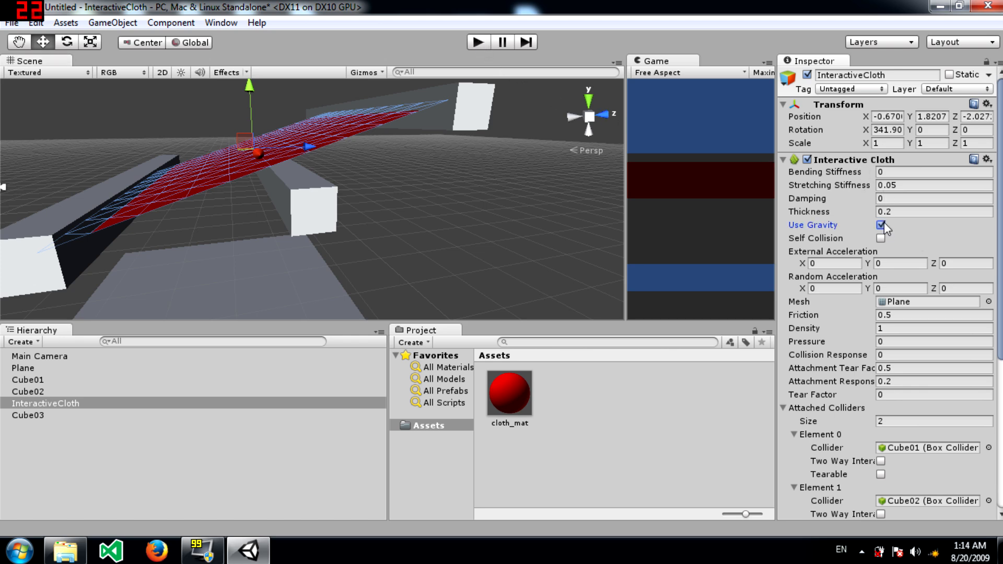
left_click(477, 42)
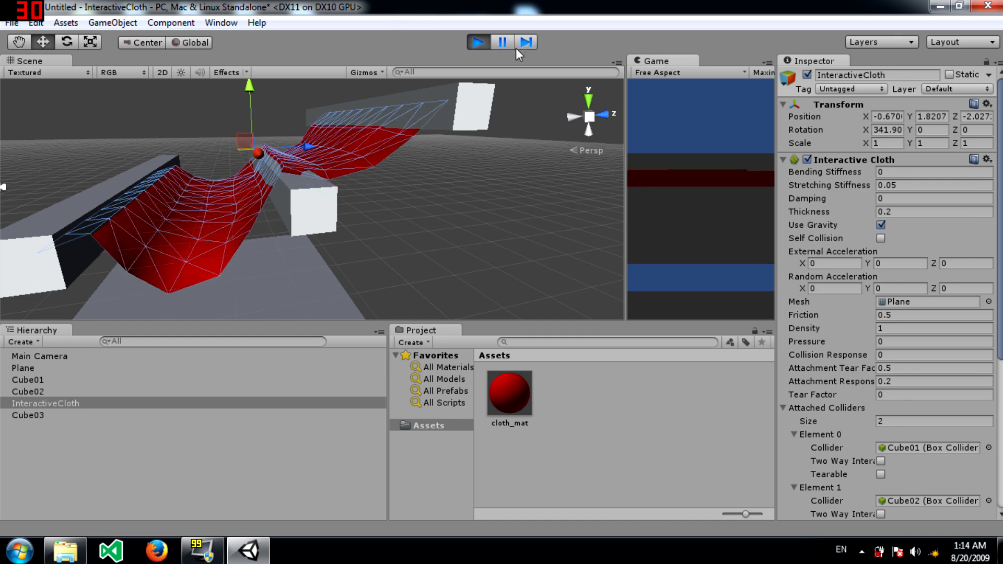
left_click(473, 40)
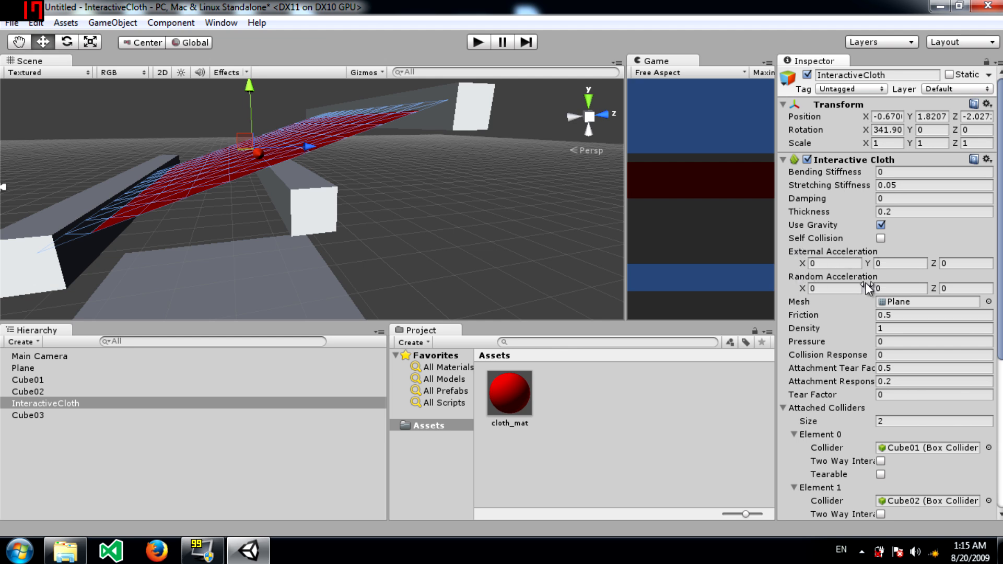
Set the cloth's External Acceleration Y to 10 and Z to -10.
left_click(894, 289)
left_click(895, 264)
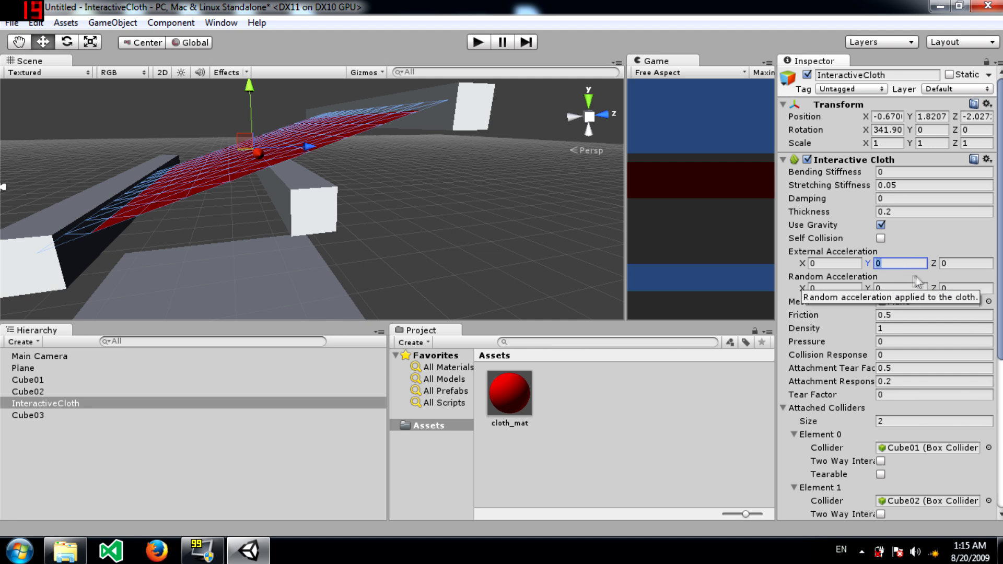
type("1")
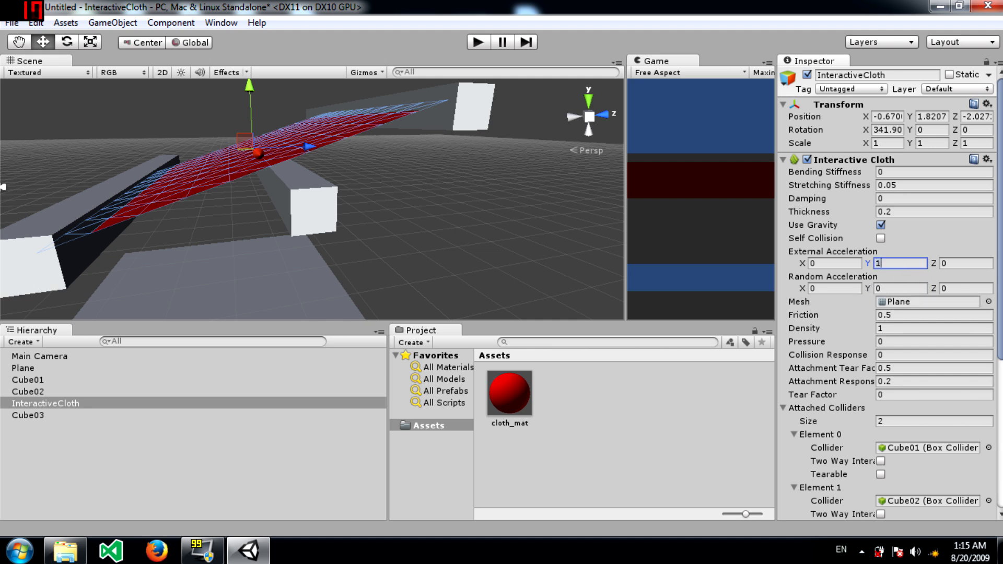
key("Tab")
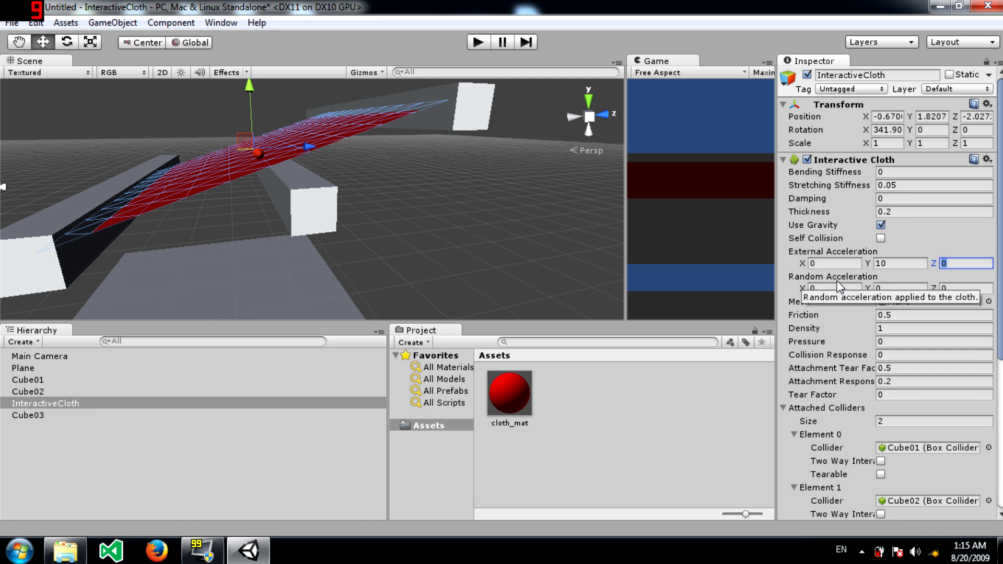
type("-10")
Run the simulation, scrubbing External Acceleration Y to about 16.63 during play, then stop.
left_click_drag(391, 142, 415, 151, "alt")
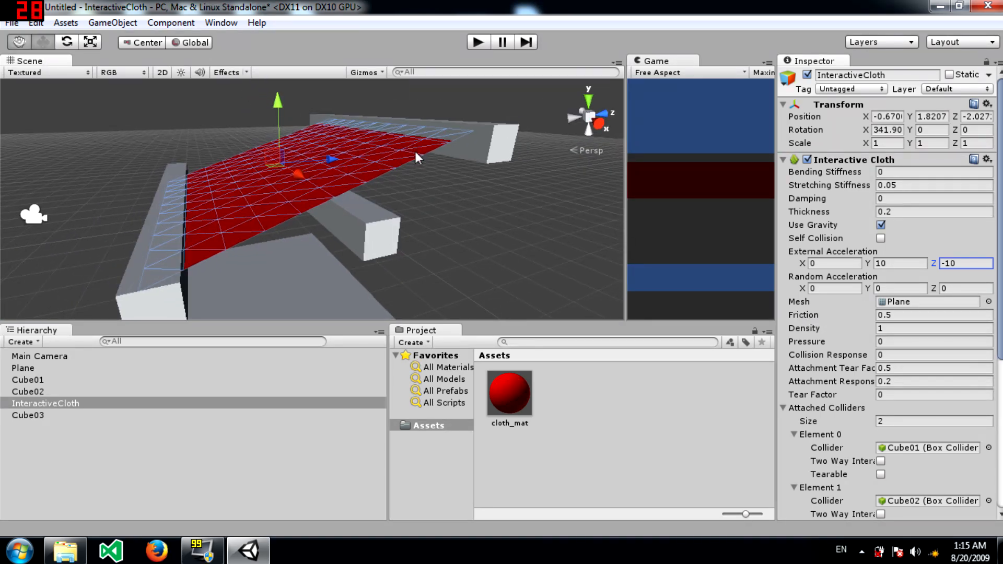
left_click(478, 42)
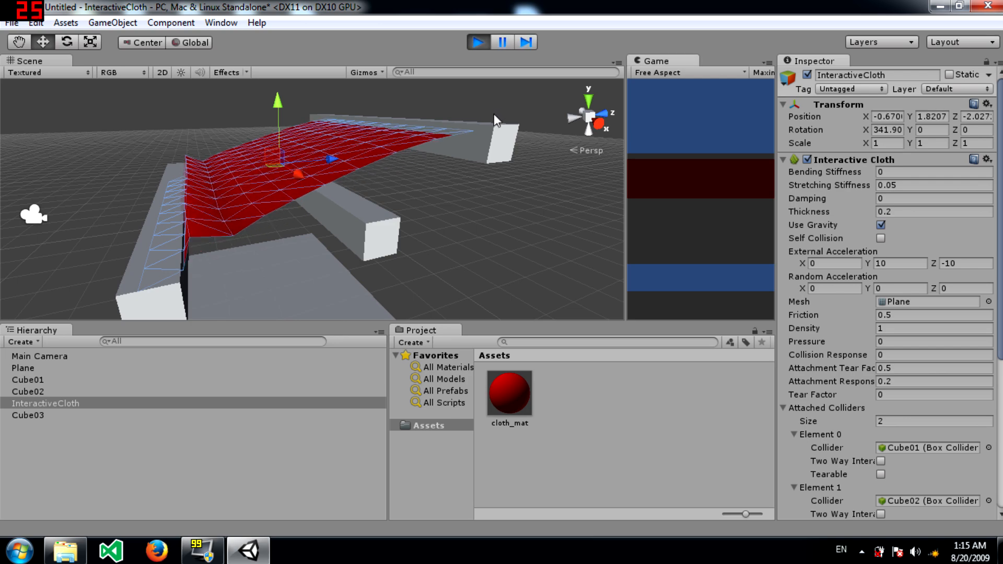
left_click_drag(376, 193, 438, 203, "alt")
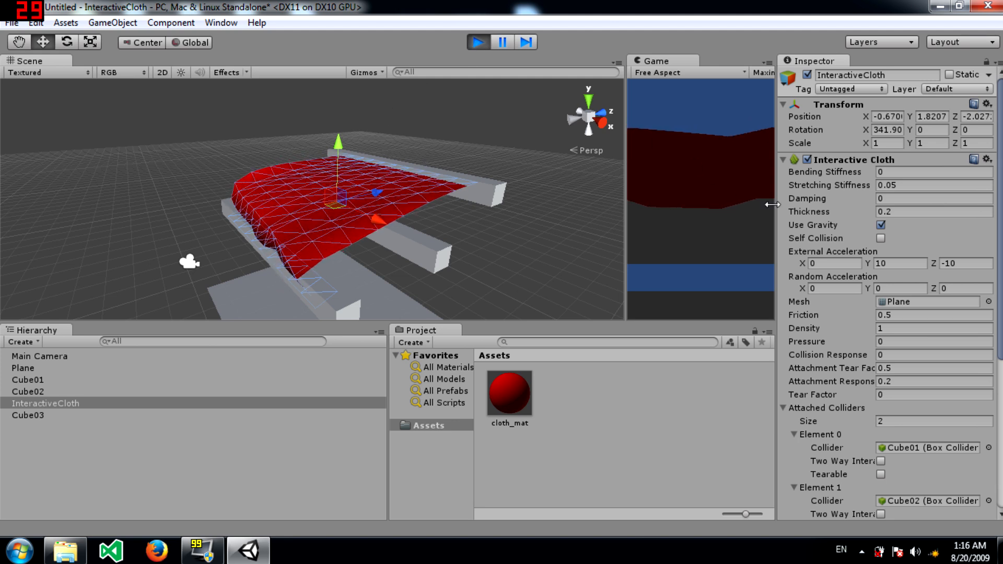
left_click_drag(868, 261, 26, 219)
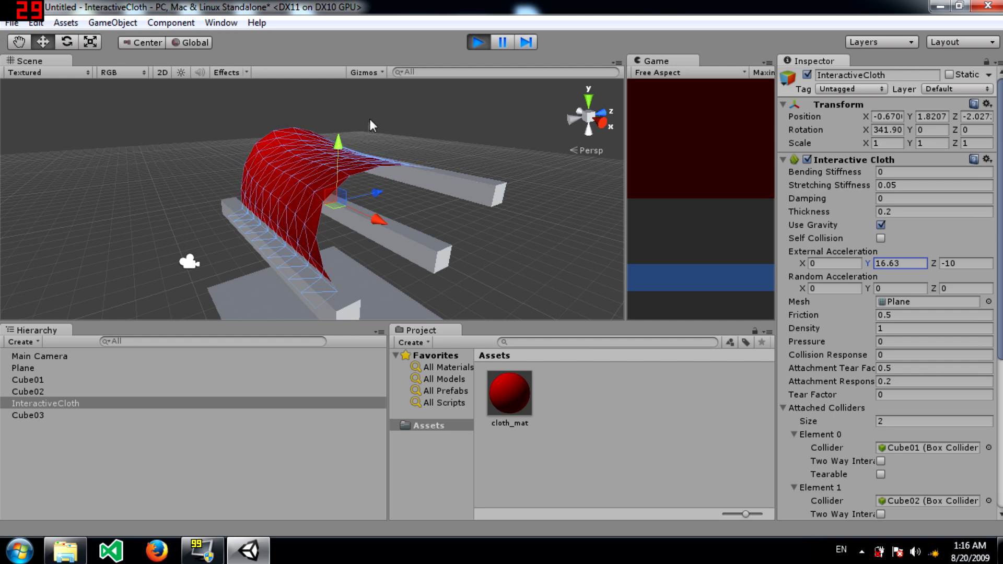
left_click_drag(385, 121, 392, 172, "alt")
left_click(483, 49)
Reset the cloth's External Acceleration Y and Z to 0.
left_click(903, 263)
type("0")
left_click(949, 262)
type("0")
Set the cloth's Random Acceleration Y to 30 and Z to -30.
left_click(901, 289)
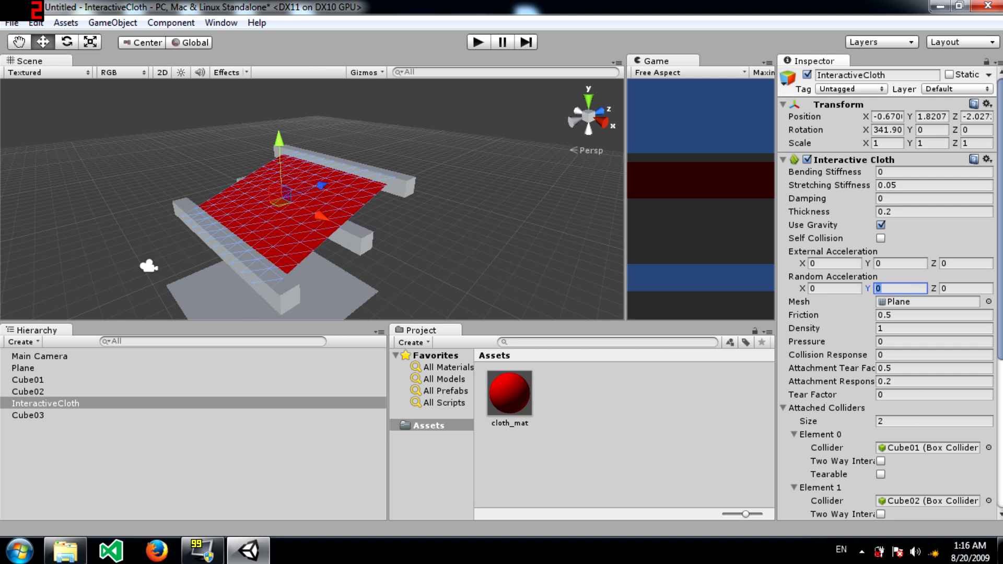
type("0")
key("Tab")
Run the simulation with the random acceleration and stop it.
left_click(478, 43)
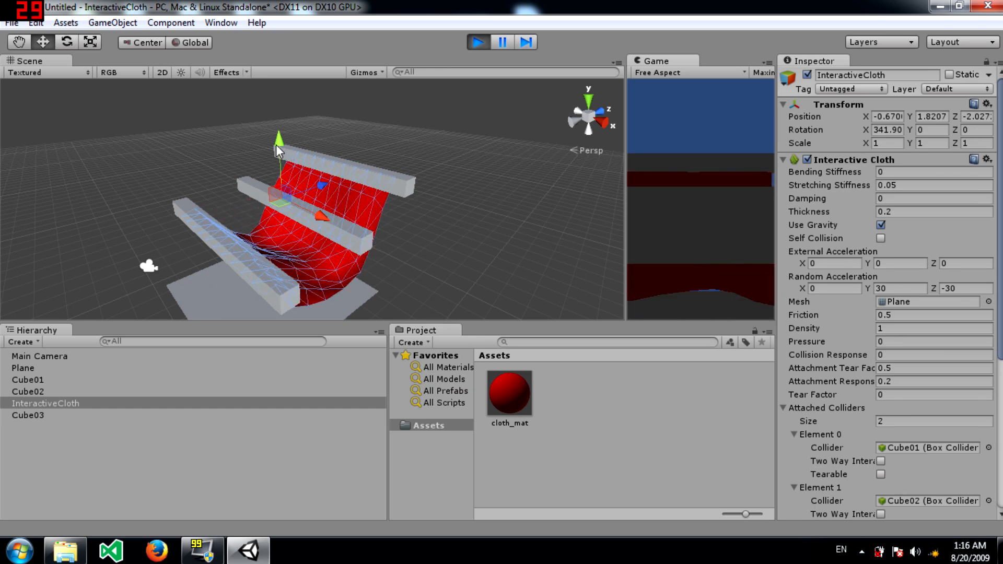
left_click_drag(372, 224, 361, 138, "alt")
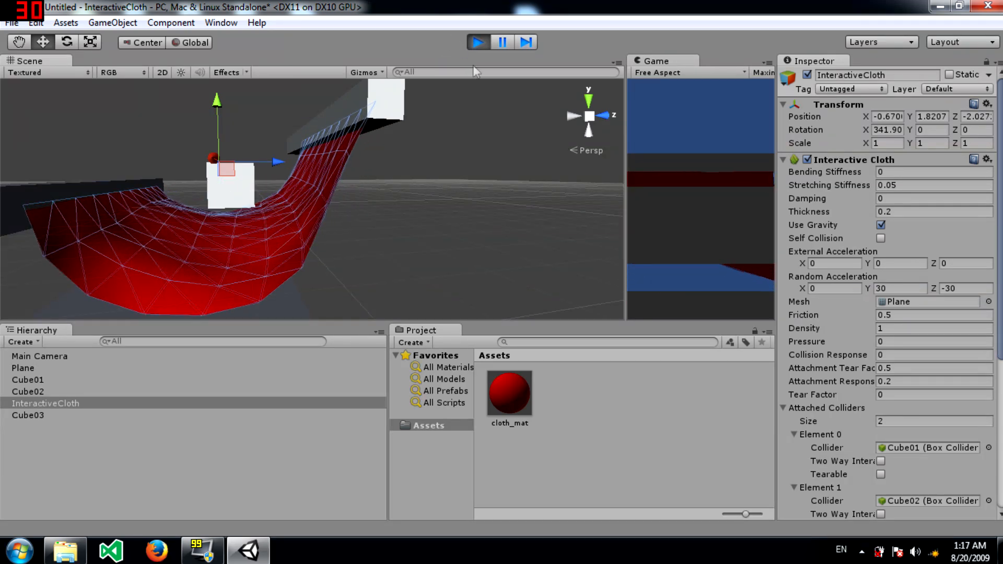
left_click(480, 41)
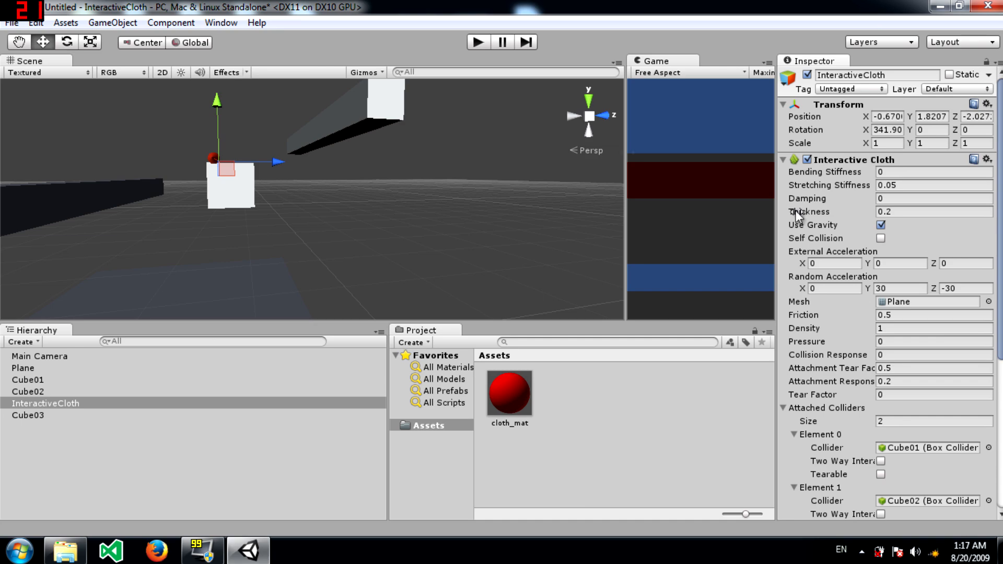
left_click_drag(306, 146, 449, 226, "alt")
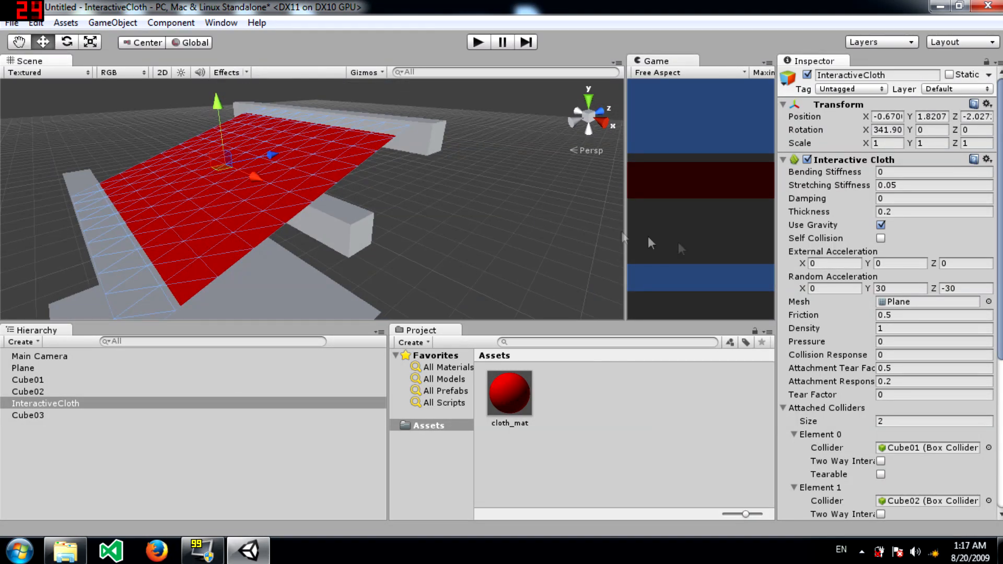
Preview different meshes for the cloth, set its Mesh to Capsule, and run the simulation.
left_click(987, 302)
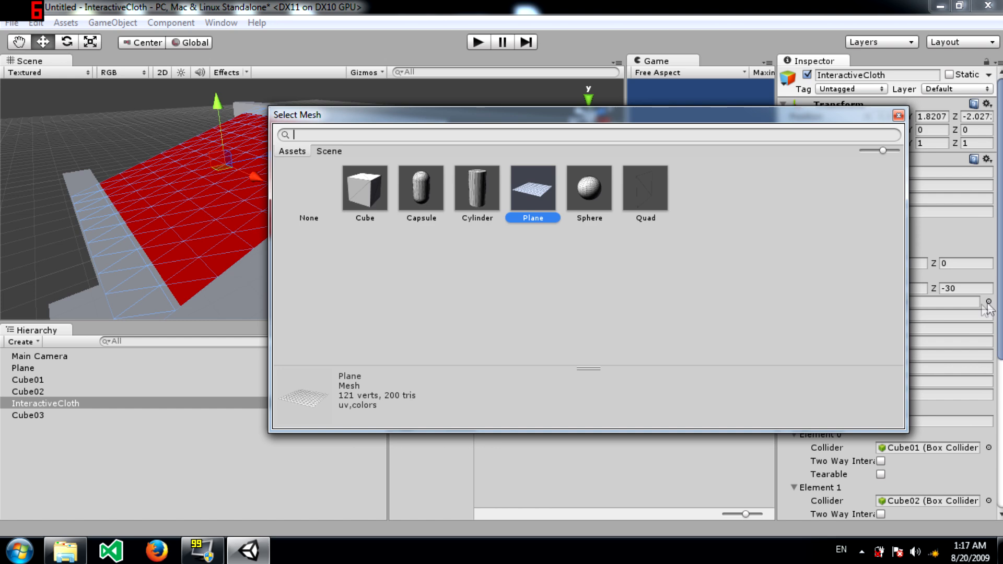
left_click(371, 189)
left_click_drag(358, 116, 445, 122)
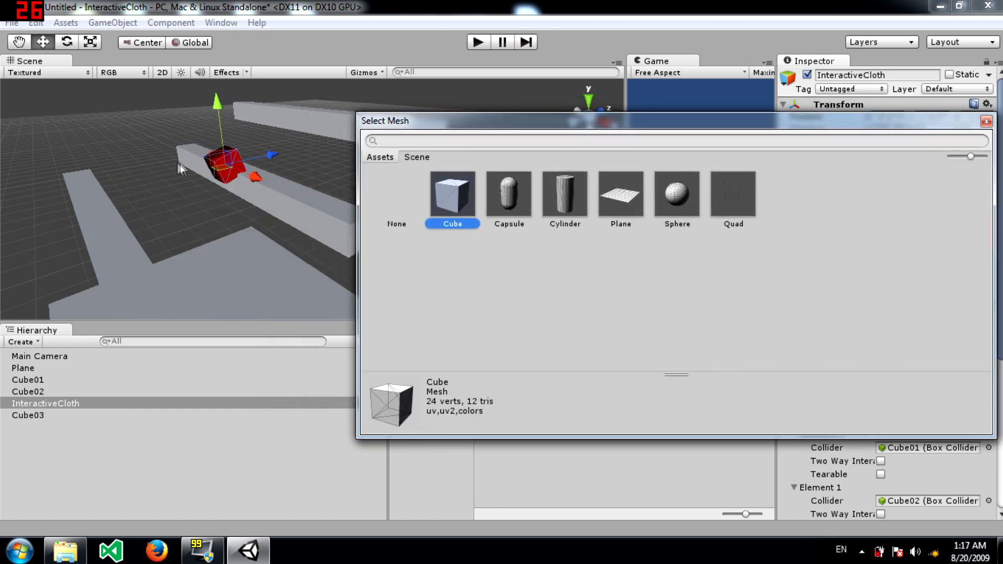
left_click(512, 193)
left_click(572, 194)
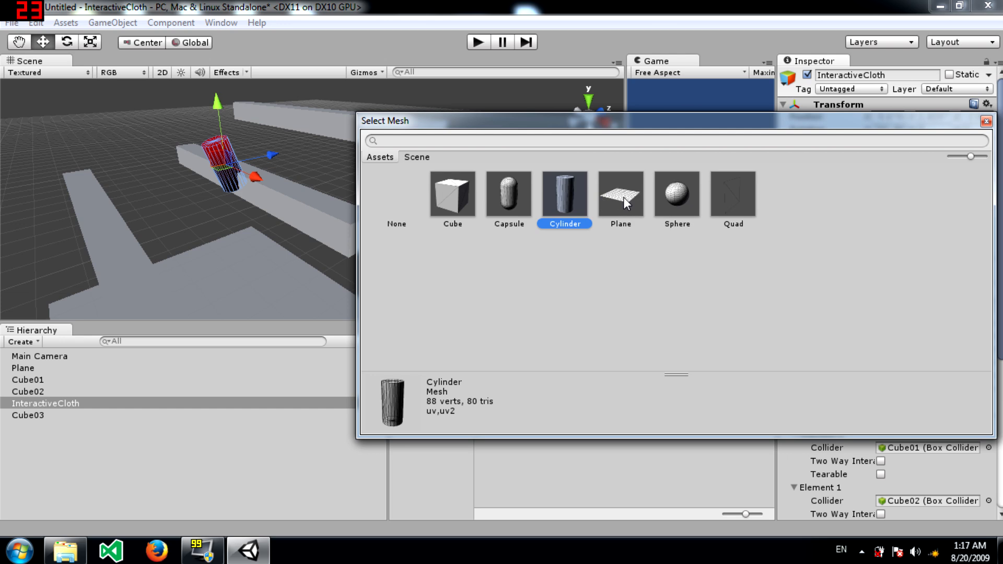
left_click(675, 196)
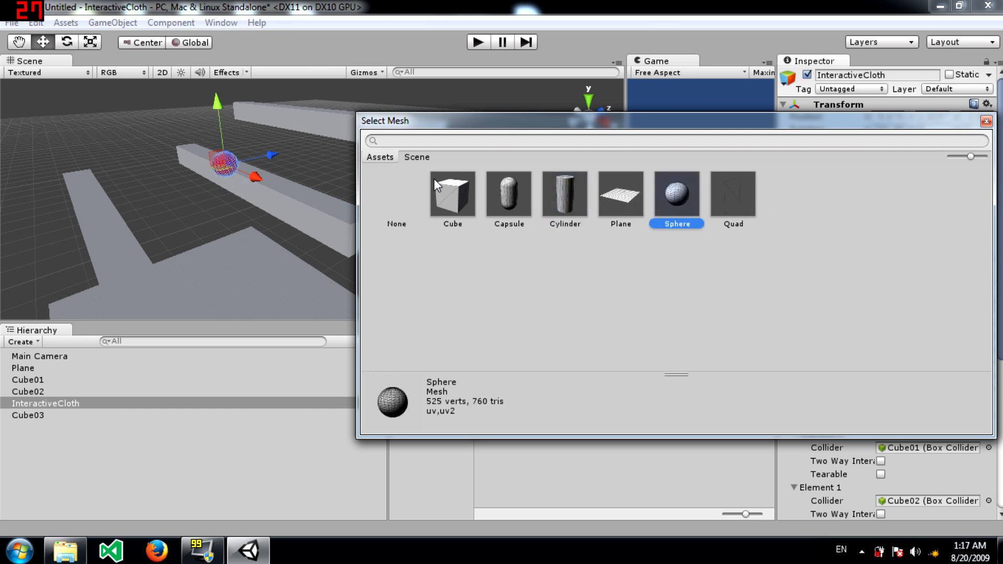
left_click(515, 201)
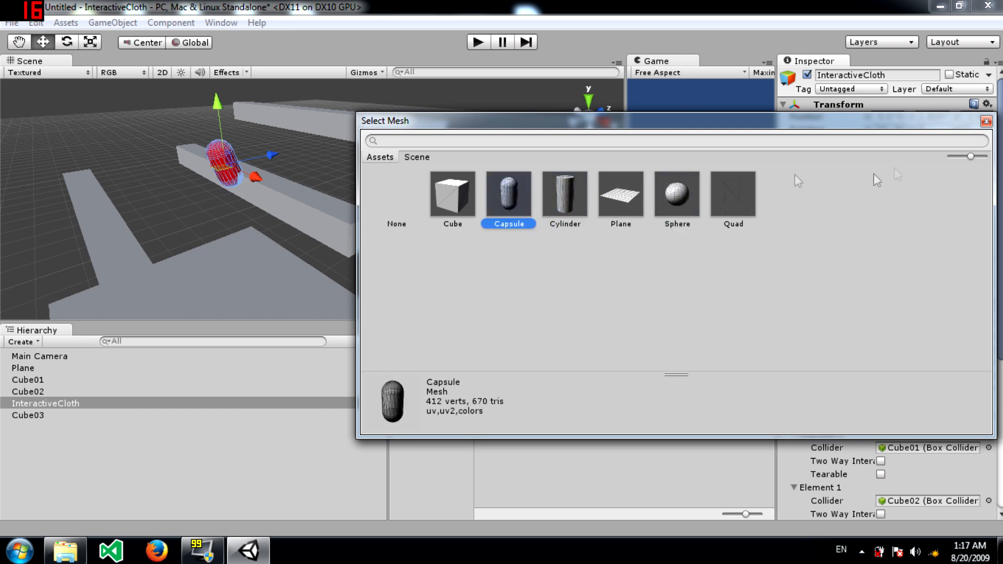
left_click(986, 121)
left_click(473, 43)
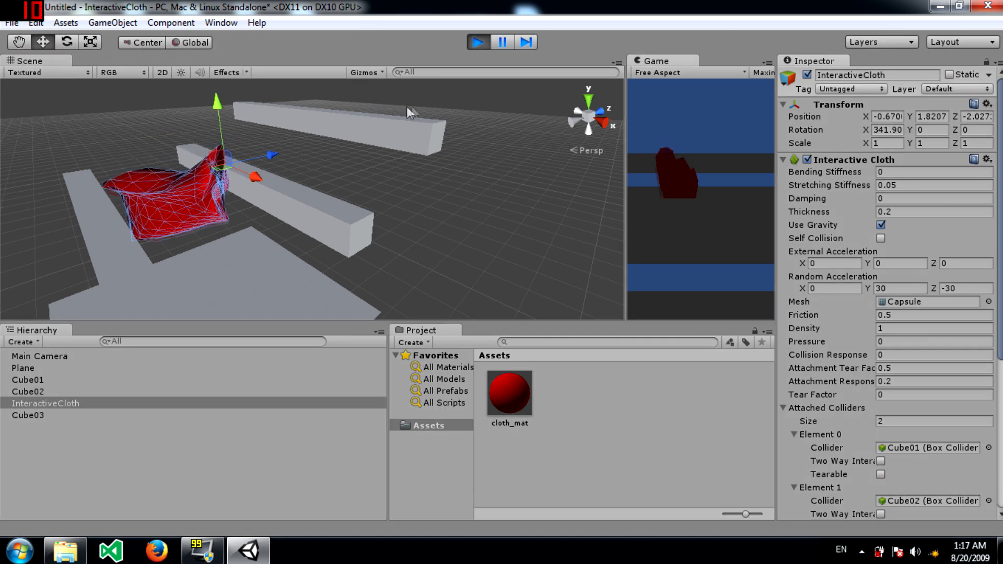
Select the two bar cubes while the capsule cloth simulates, and stop the simulation.
left_click_drag(337, 196, 302, 234, "alt")
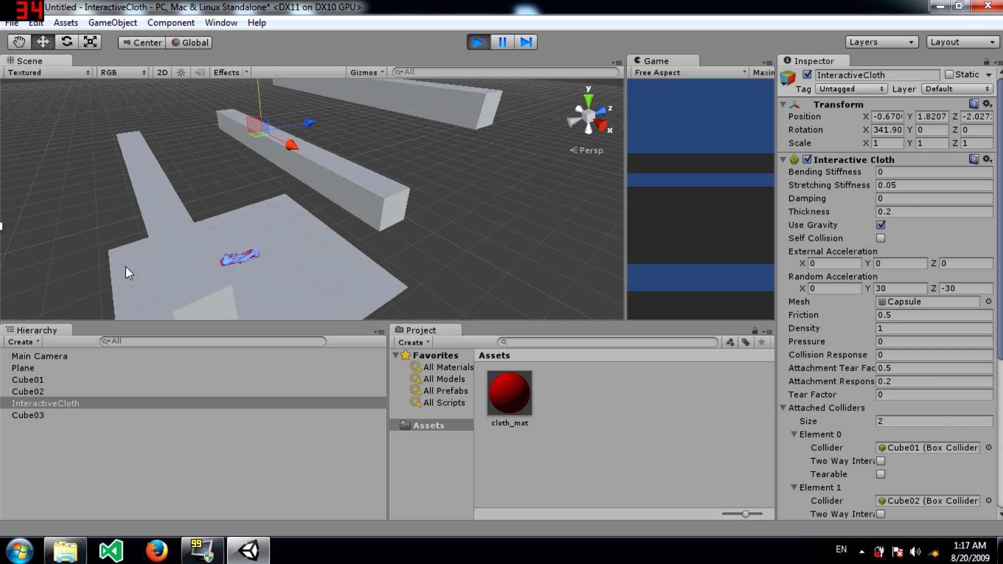
left_click(155, 235)
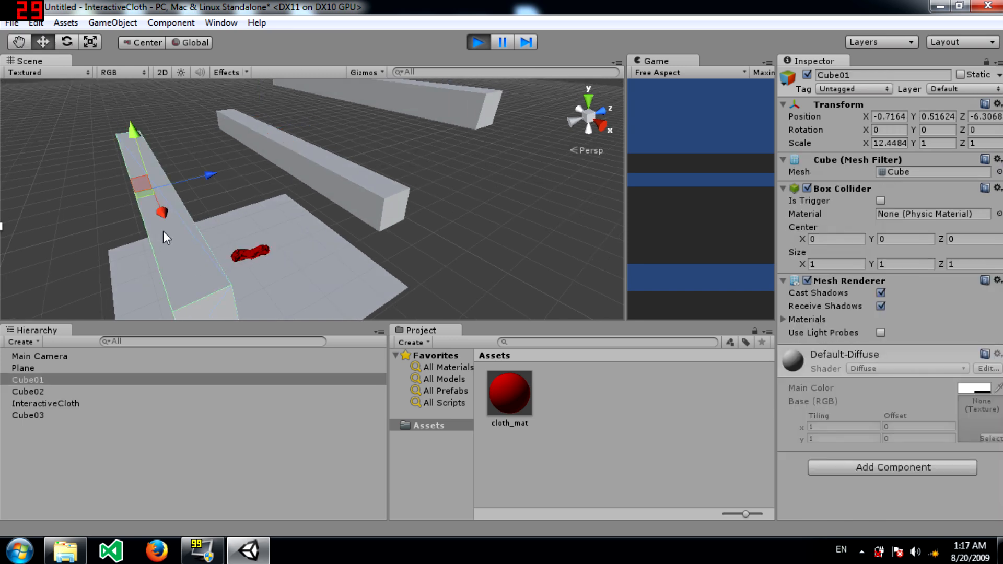
left_click(457, 100)
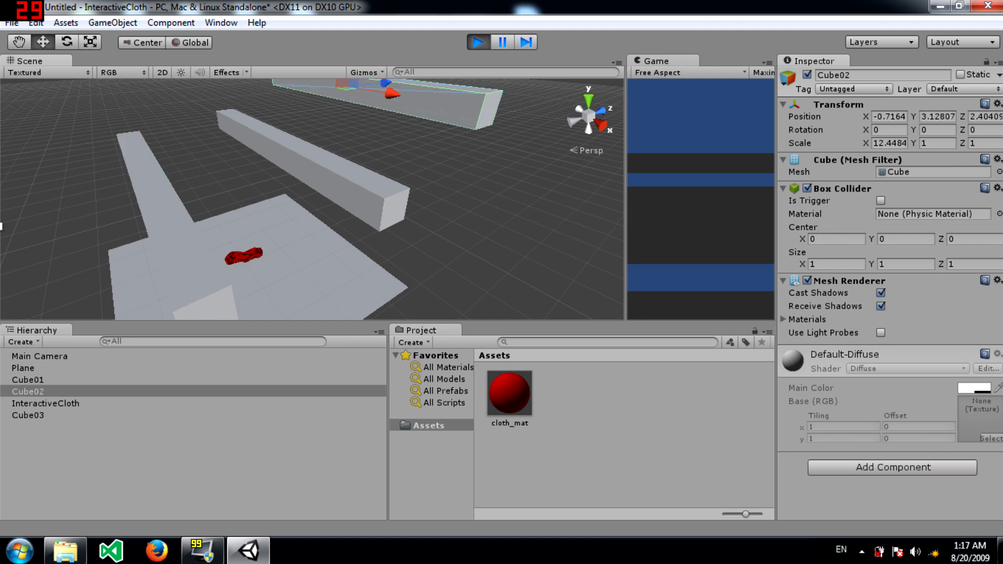
left_click(478, 42)
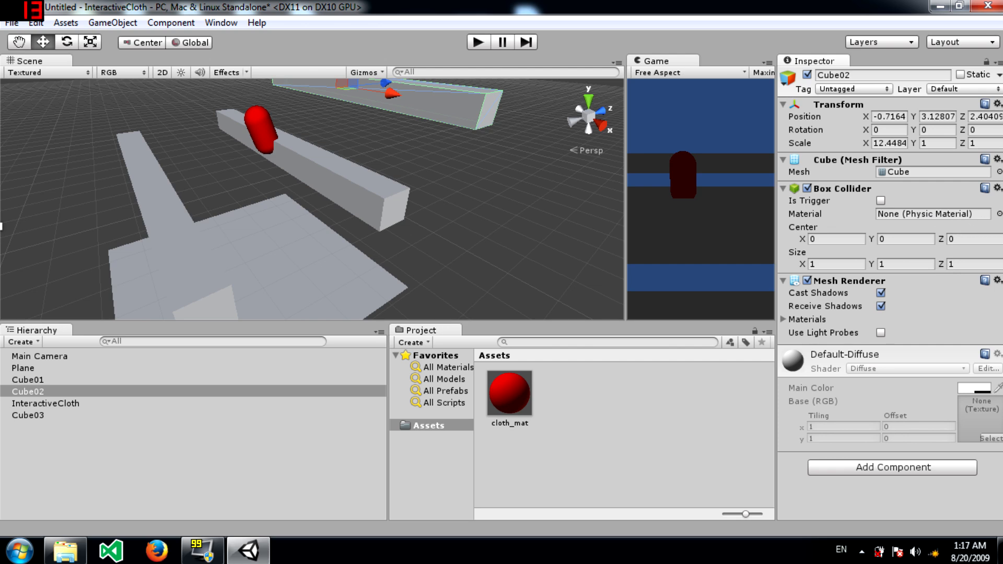
Change the interactive cloth's Mesh back to Plane.
left_click(57, 405)
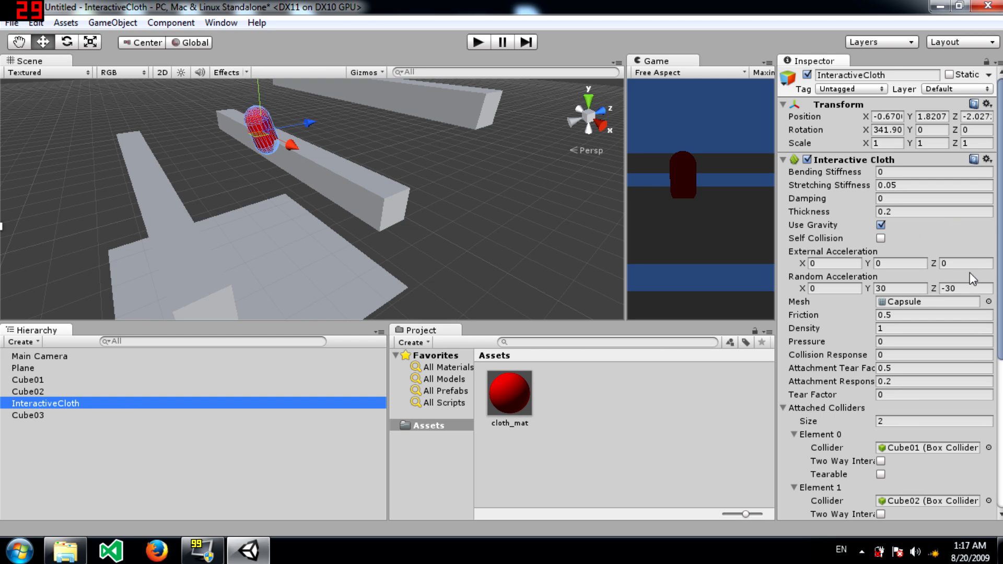
left_click(988, 302)
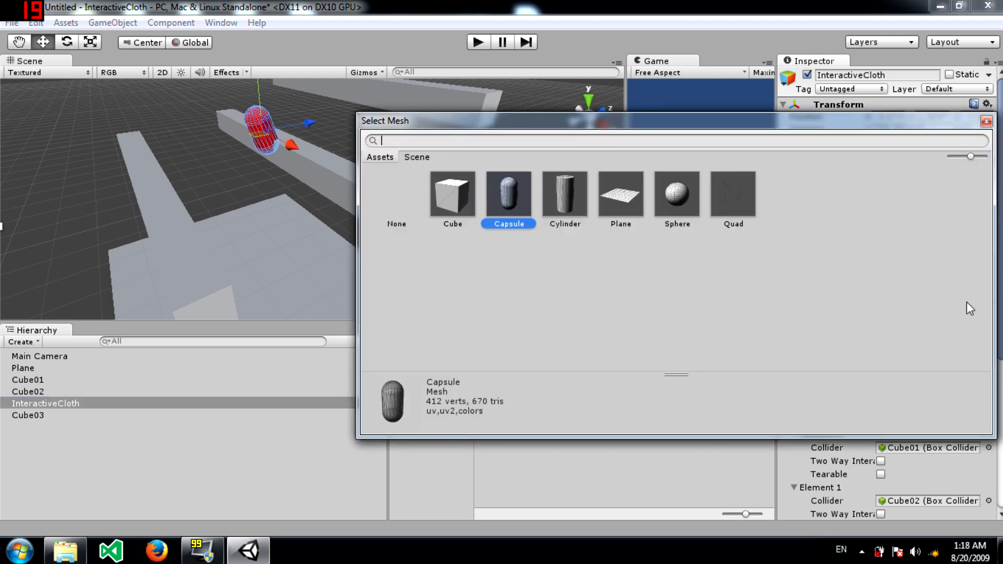
left_click(640, 196)
left_click(986, 121)
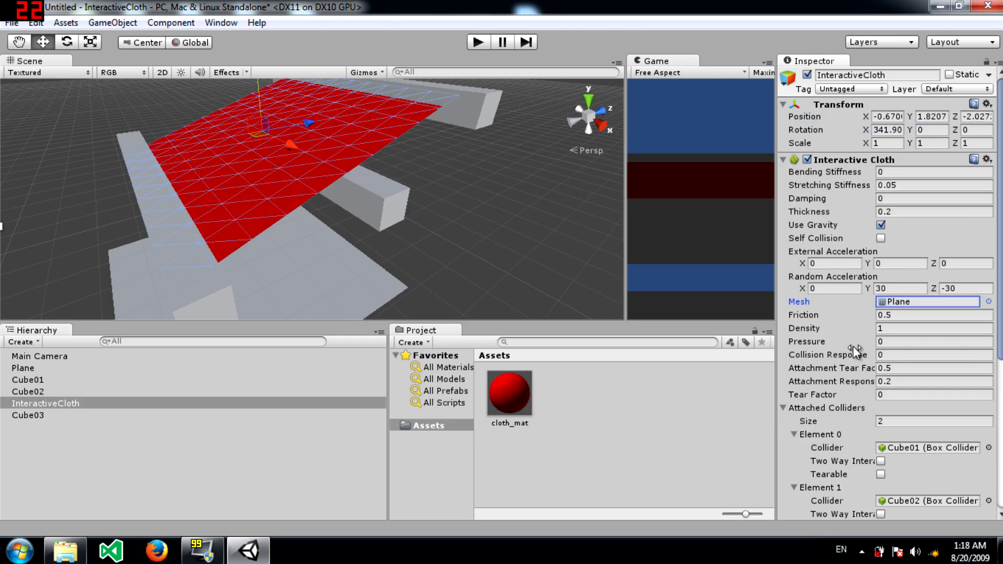
Set the cloth's Attachment Tear Factor to 5.
scroll(865, 340, "down", 2)
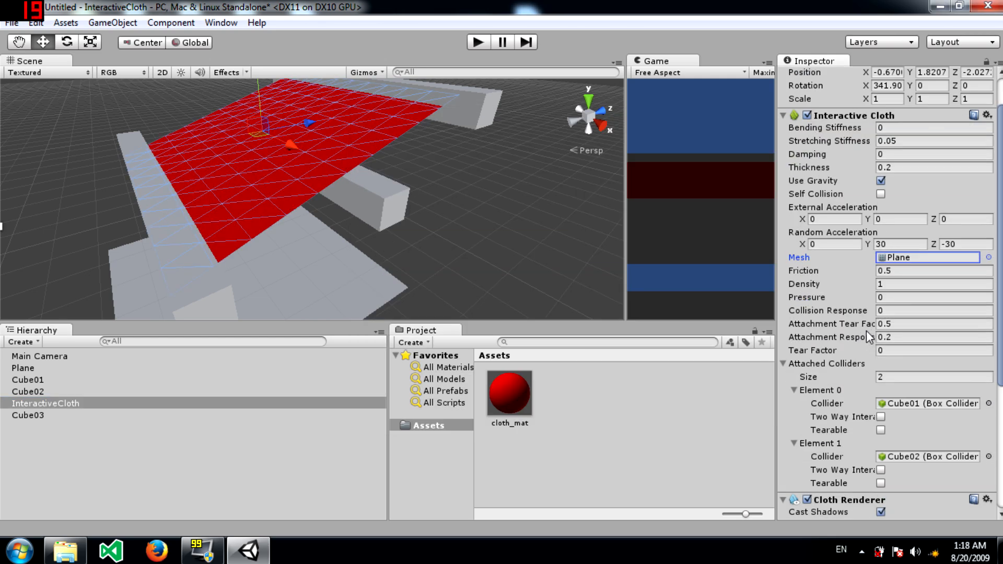
left_click(846, 272)
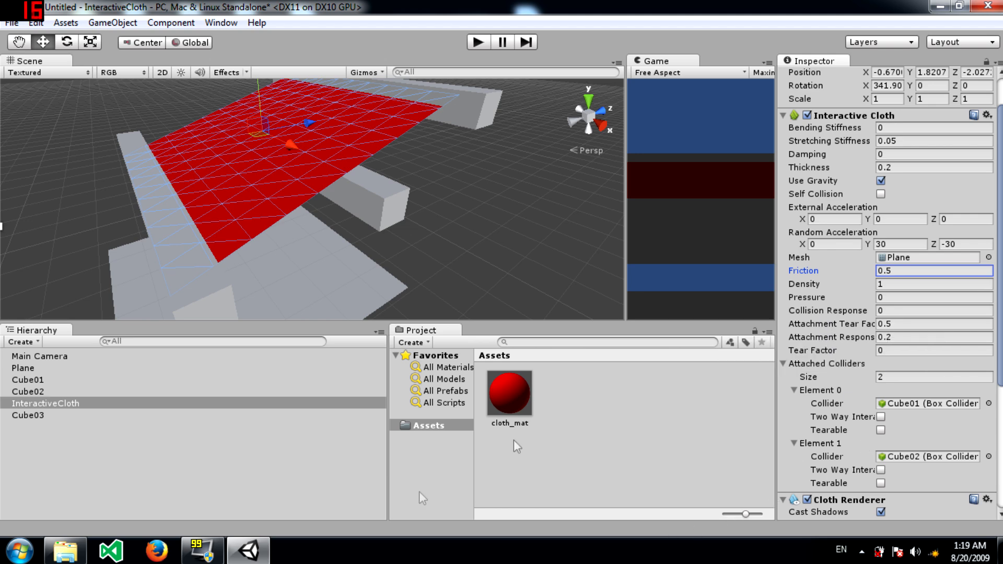
left_click_drag(485, 194, 366, 161, "alt")
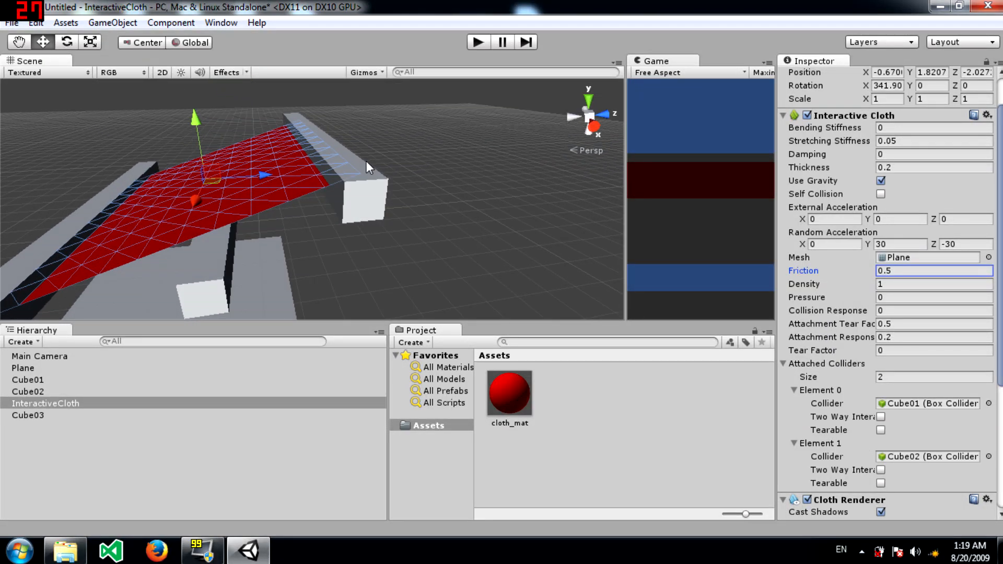
left_click(898, 324)
type("5")
Run the simulation, drag the second bar cube upward to stretch the cloth, and stop it.
left_click_drag(558, 207, 515, 208, "alt")
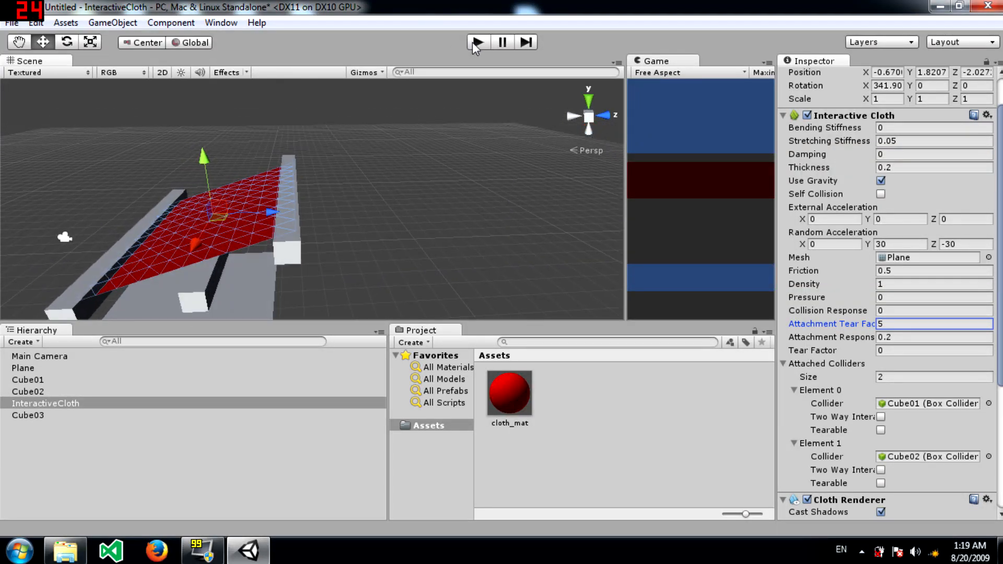
left_click(476, 42)
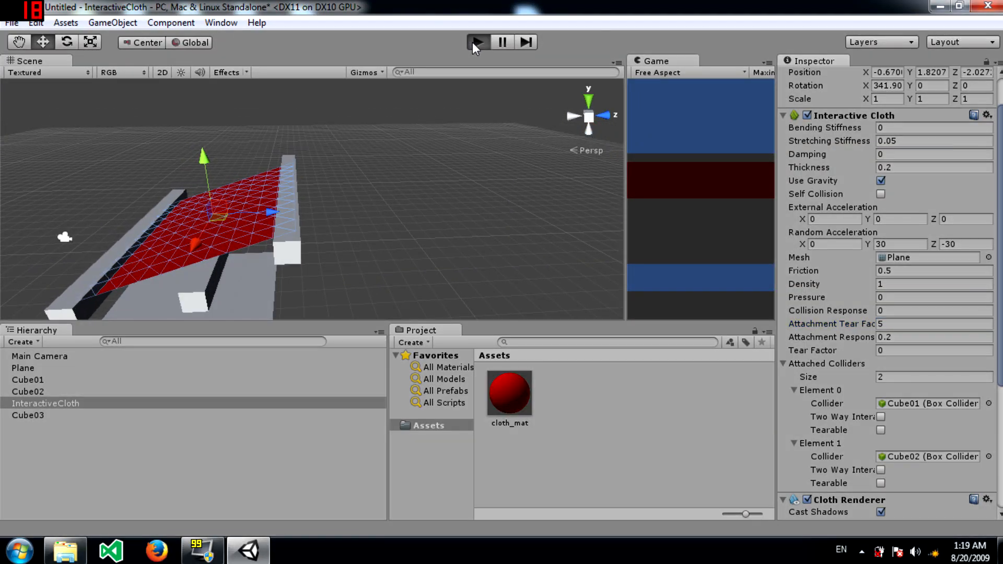
left_click(286, 250)
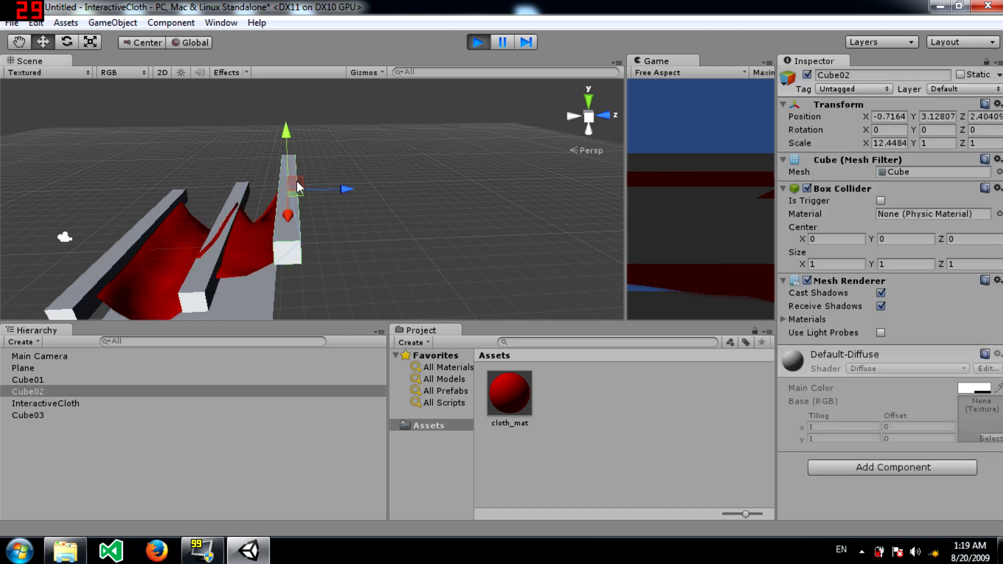
left_click_drag(296, 180, 530, 29)
scroll(433, 151, "down", 5)
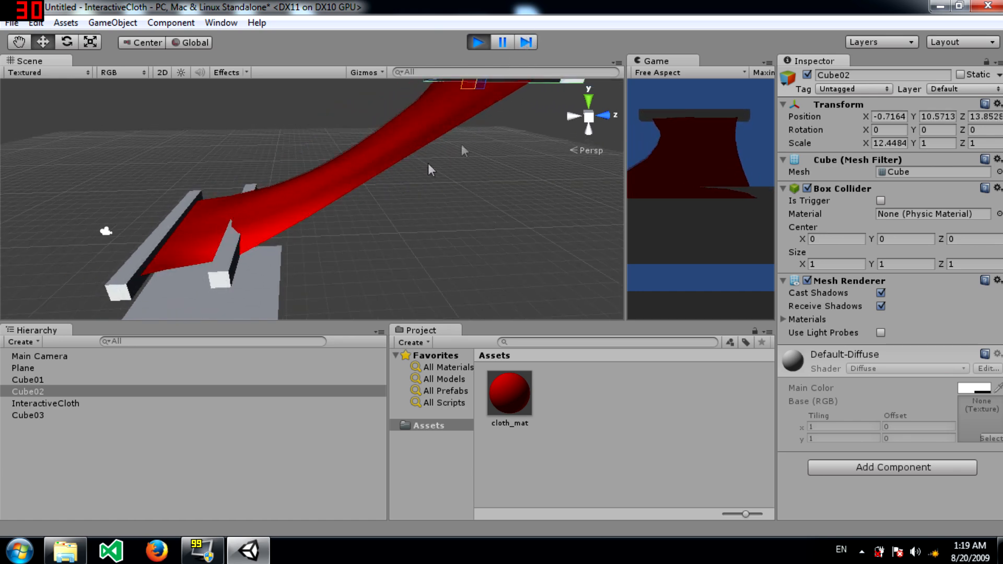
left_click_drag(514, 174, 343, 262, "alt")
left_click_drag(304, 229, 560, 62)
left_click_drag(509, 185, 498, 157, "alt")
left_click_drag(330, 190, 453, 67)
left_click(477, 41)
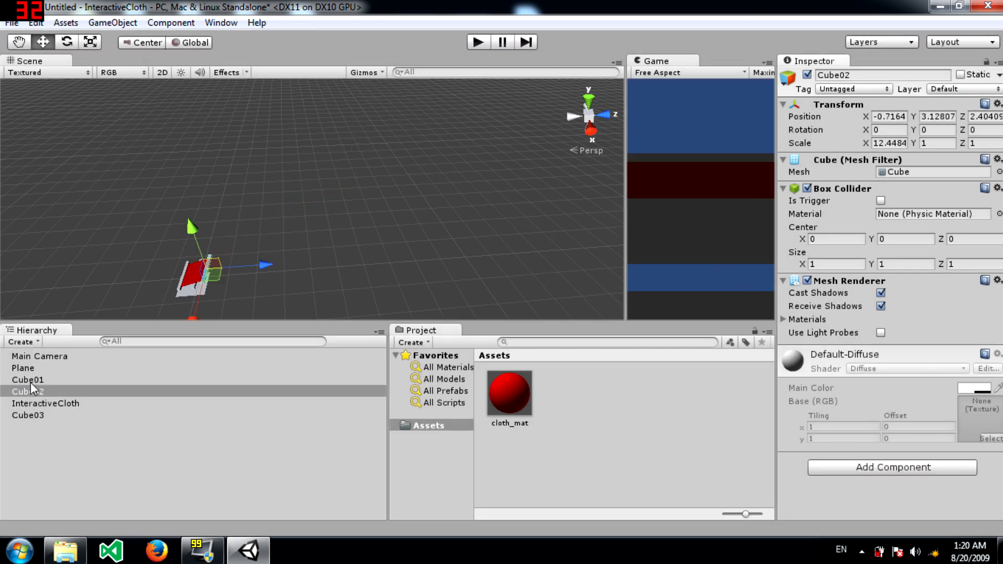
Select the interactive cloth and set its Stretching Stiffness to 0.5.
left_click(45, 403)
left_click(888, 185)
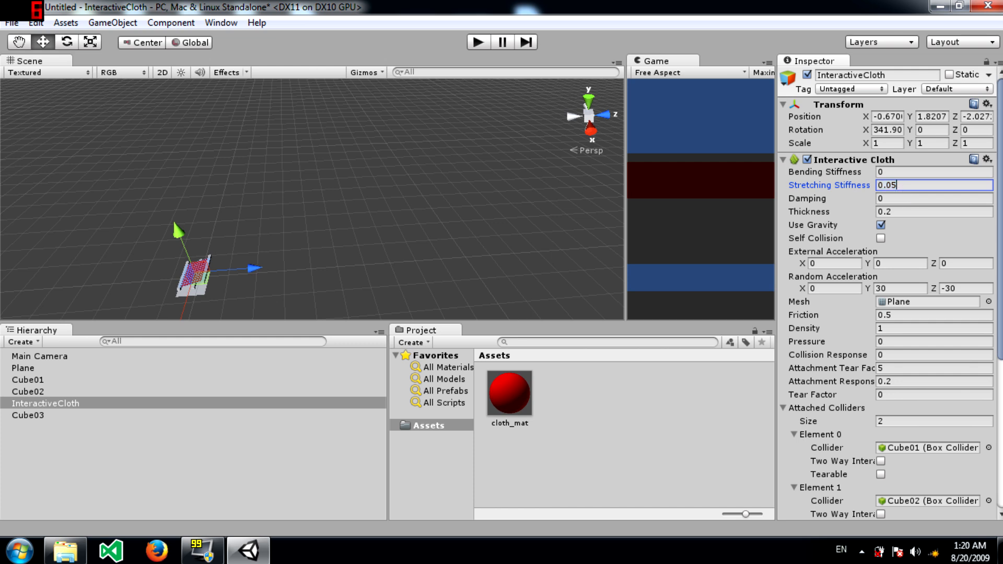
key("BackSpace")
key("BackSpace")
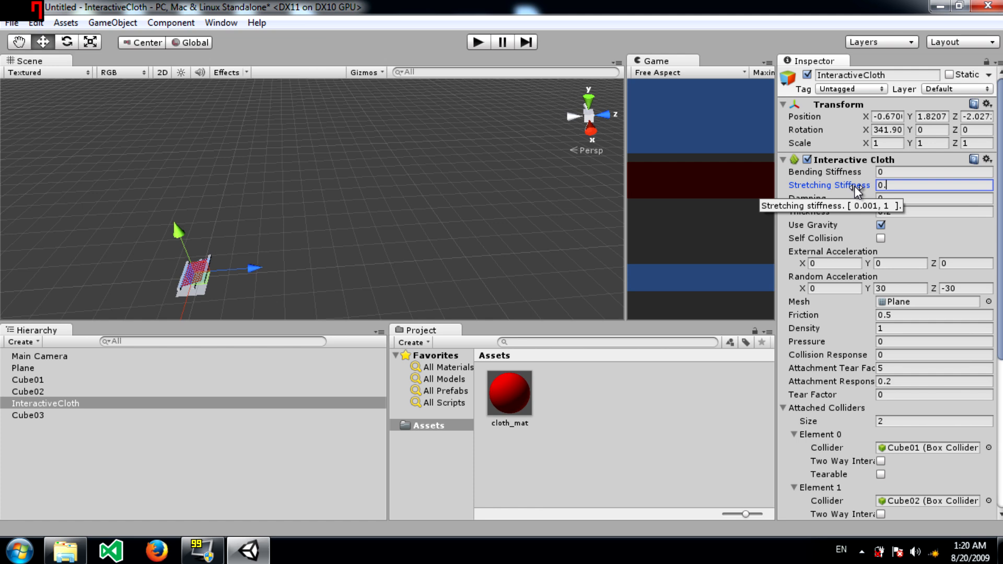
type("5")
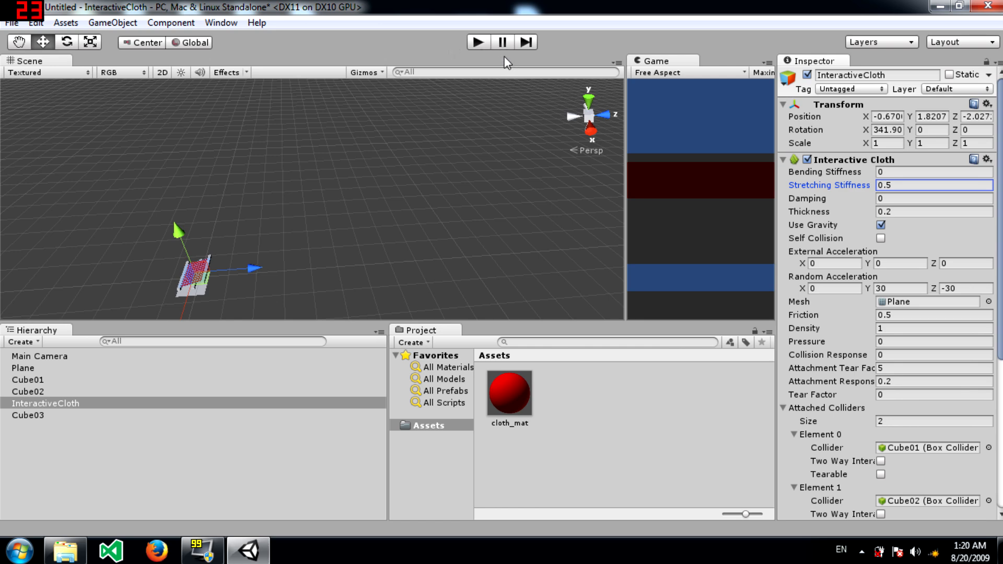
Run the simulation, pull the second bar cube far away with the Move tool to stretch the cloth, and stop it.
left_click(476, 41)
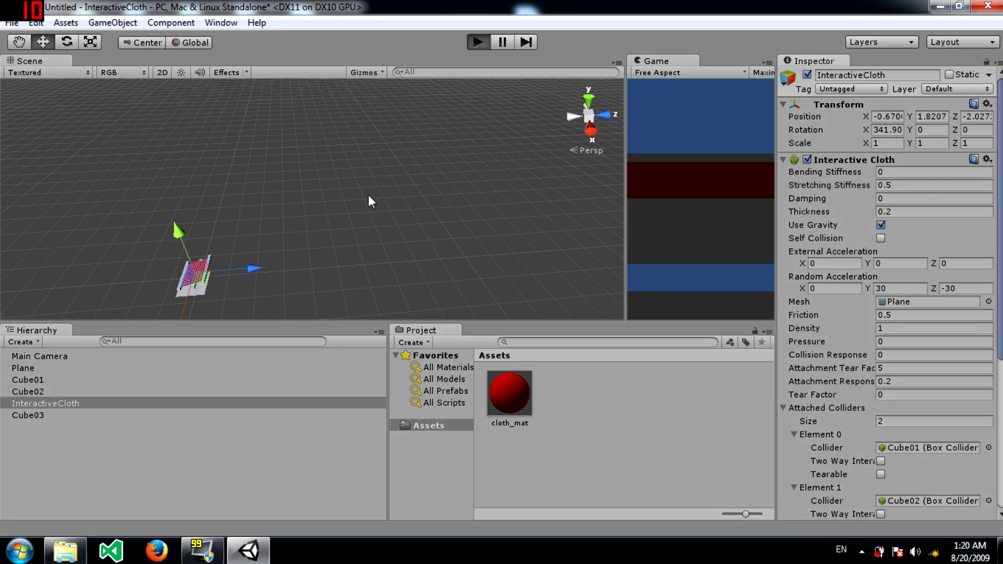
right_click_drag(345, 210, 364, 197)
key("w")
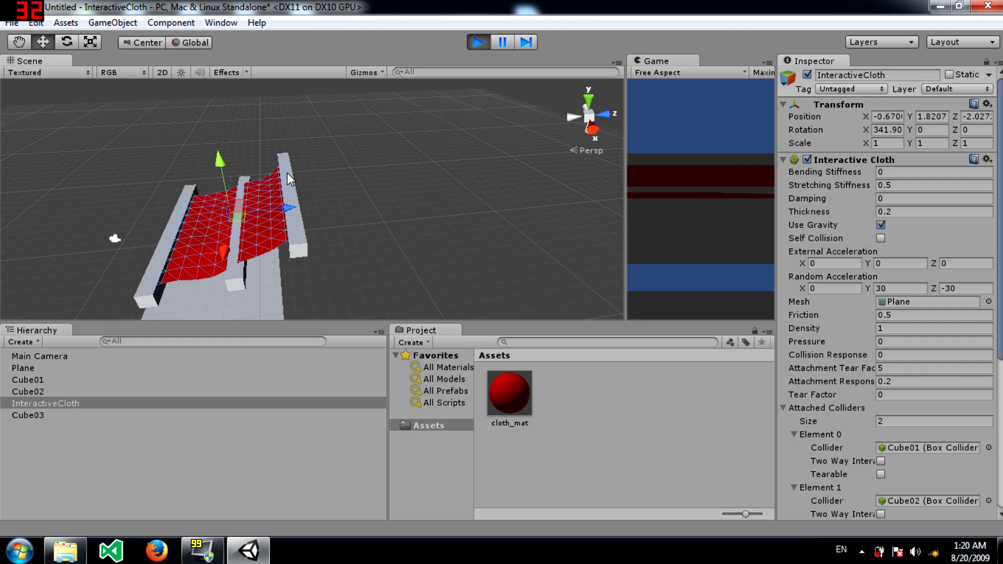
left_click(287, 178)
left_click_drag(283, 191, 417, 112)
scroll(431, 128, "down", 8)
mouse_move(445, 111)
right_mouse_down()
mouse_move(434, 124)
mouse_move(434, 111)
mouse_move(455, 118)
mouse_move(448, 126)
right_mouse_up()
left_click_drag(268, 246, 510, 143)
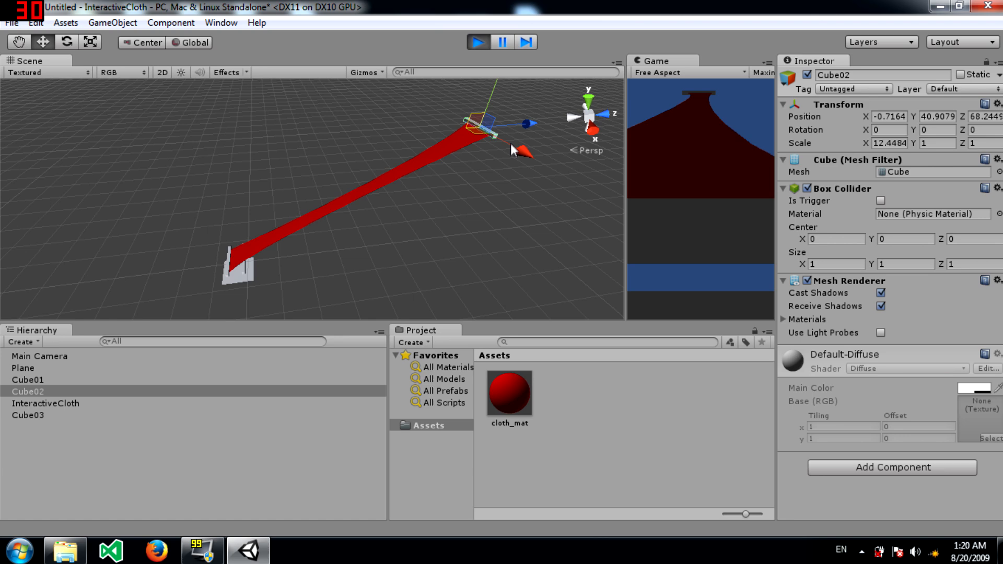
scroll(509, 145, "down", 5)
left_click_drag(386, 159, 530, 139)
scroll(530, 133, "down", 5)
left_click_drag(389, 165, 581, 71)
left_click_drag(497, 169, 354, 122)
left_click(474, 45)
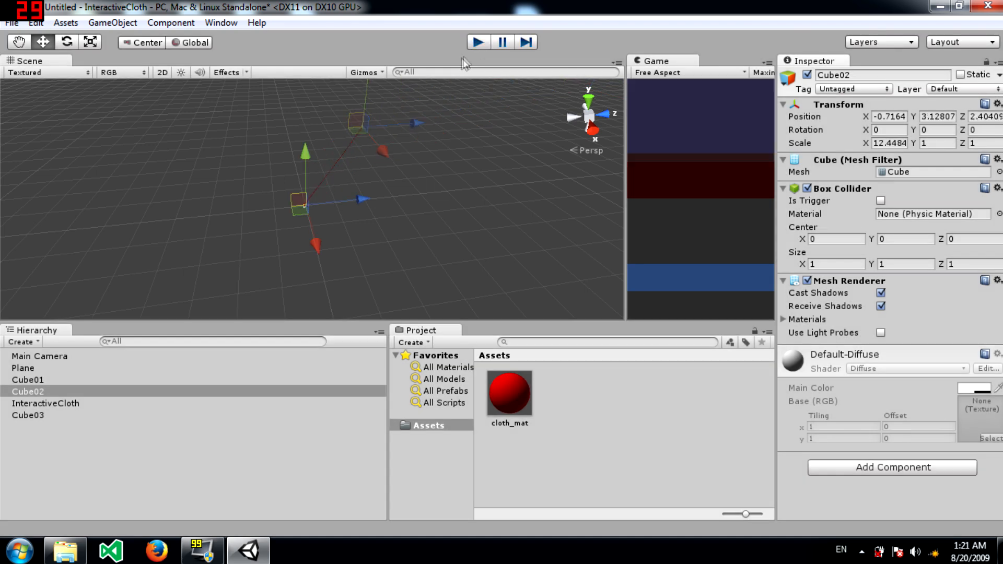
Select the interactive cloth and set its Pressure to 5.
scroll(314, 241, "up", 6)
left_click_drag(303, 261, 390, 188, "alt")
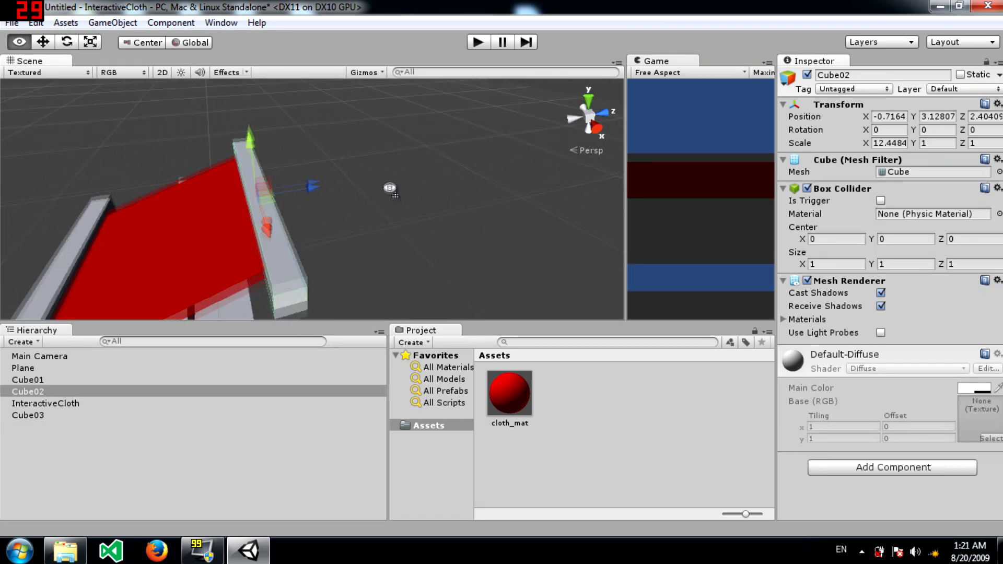
scroll(390, 188, "down", 5)
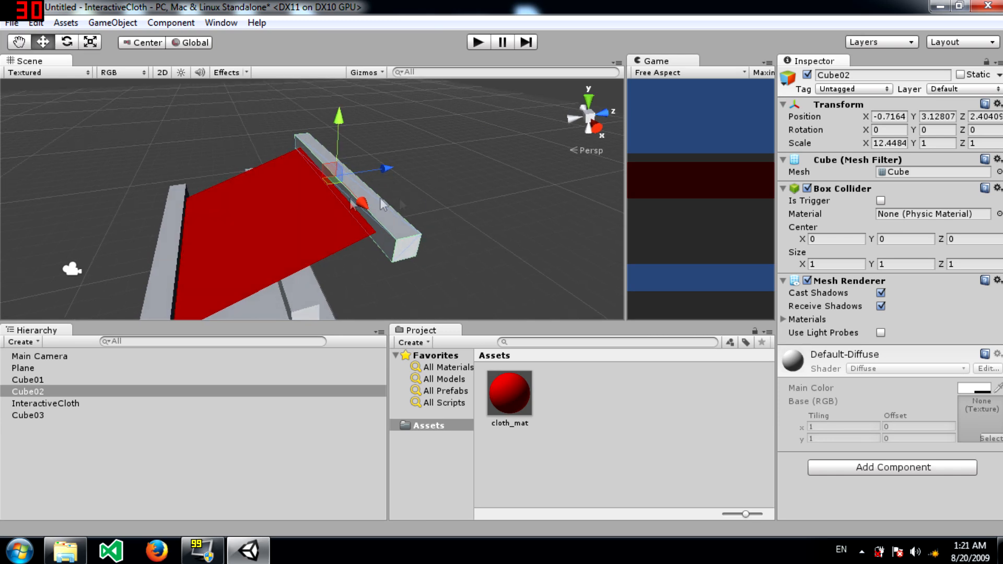
left_click(250, 212)
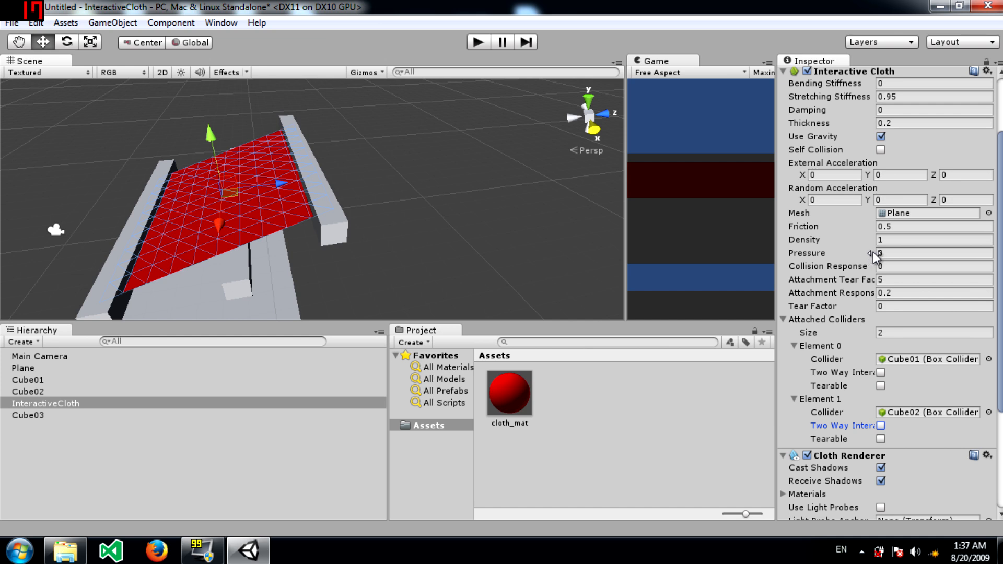
mouse_move(804, 254)
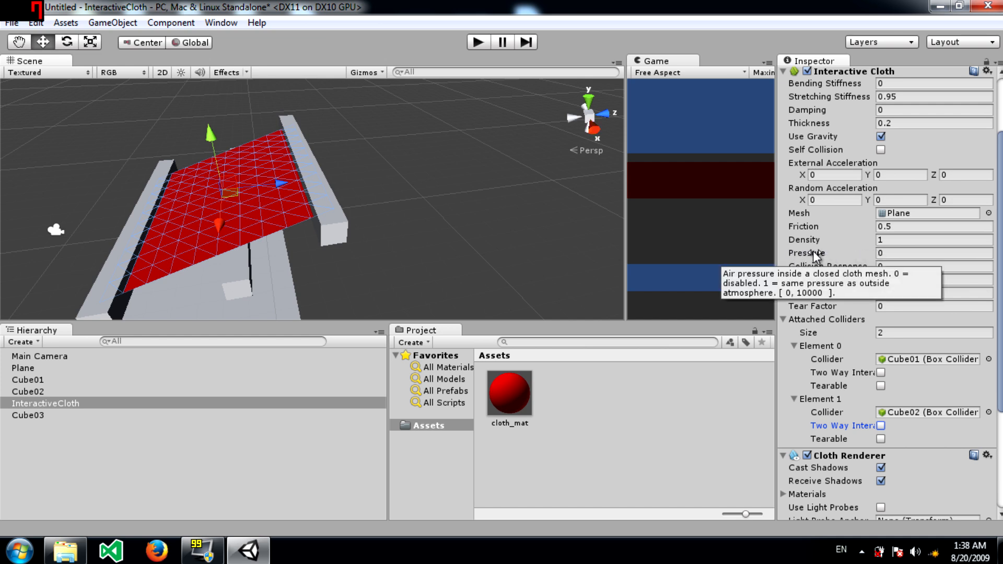
left_click(806, 253)
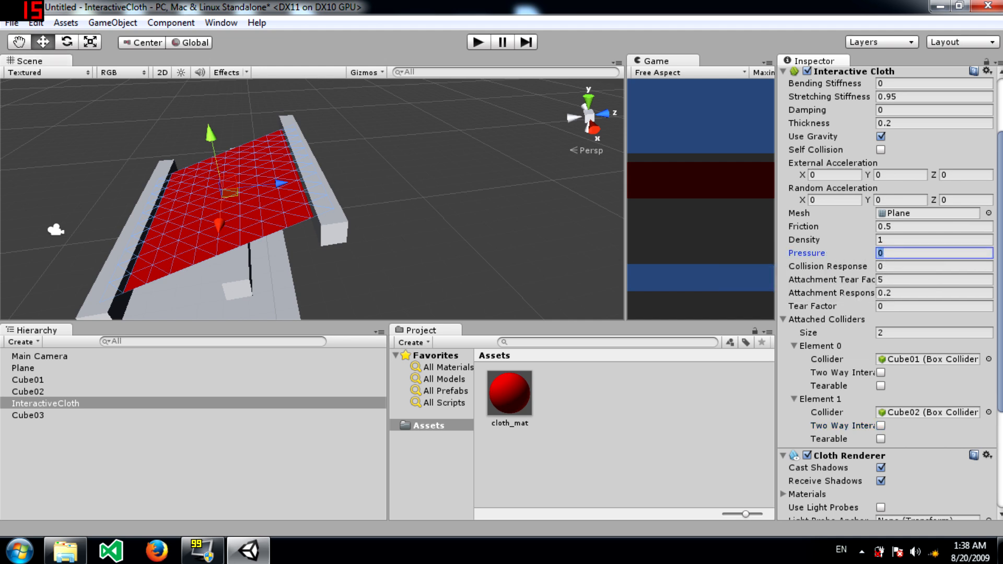
Run the simulation, lower the cloth's Pressure to 3.13 while it plays, and stop it.
mouse_move(827, 259)
left_click(478, 42)
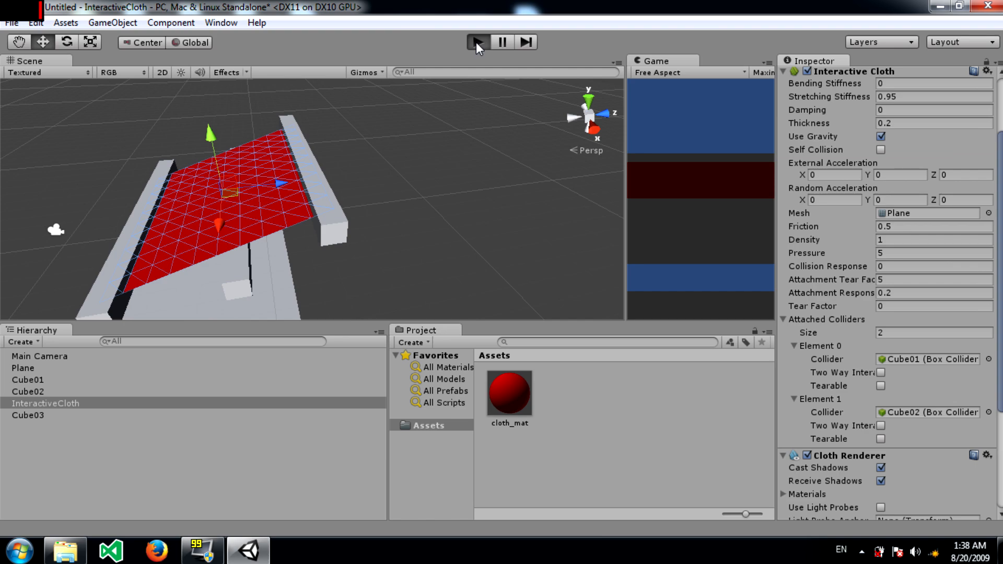
key("a")
right_click_drag(430, 148, 567, 134)
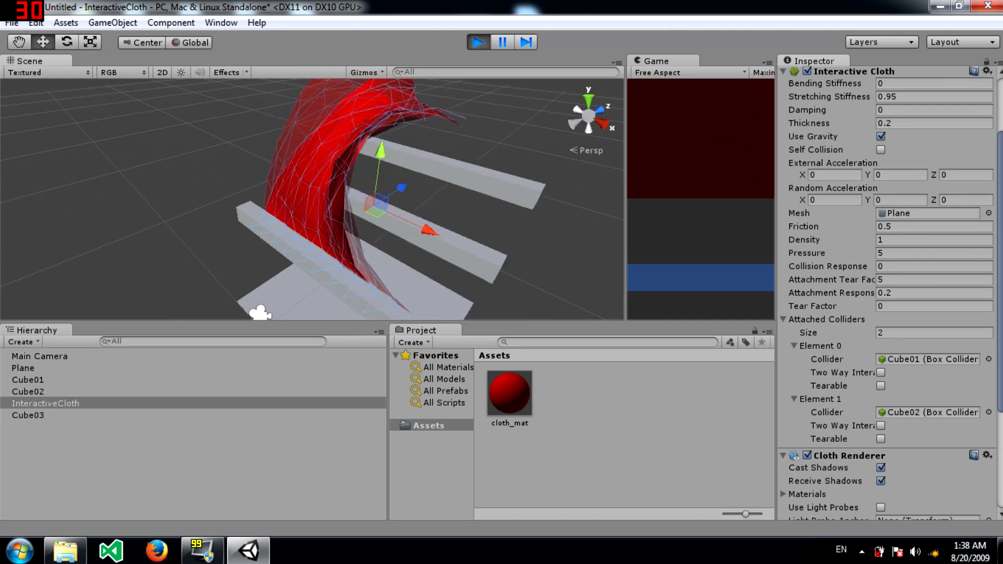
left_click_drag(866, 250, 818, 254)
left_click_drag(539, 173, 459, 182, "alt")
right_click_drag(459, 182, 493, 165)
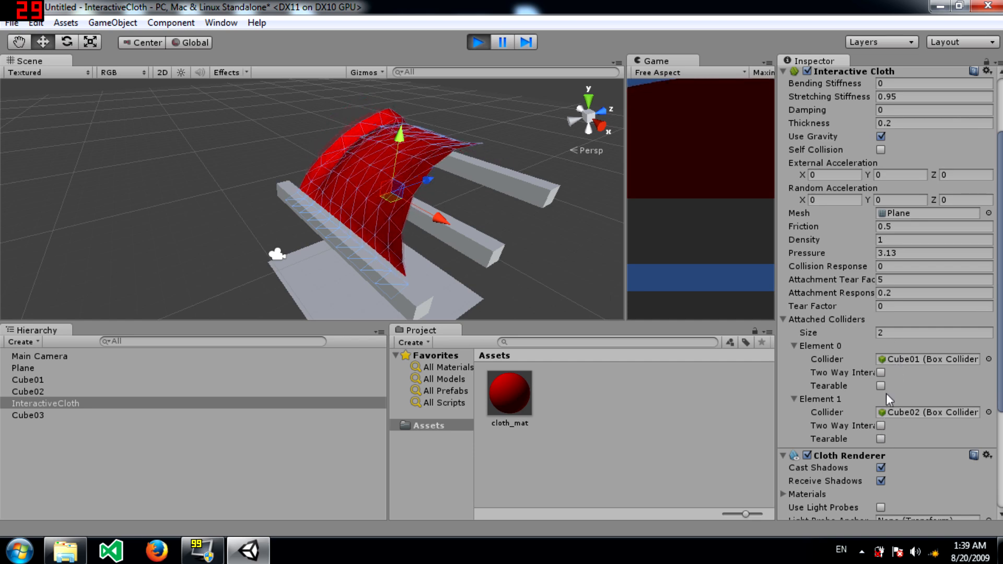
left_click(478, 43)
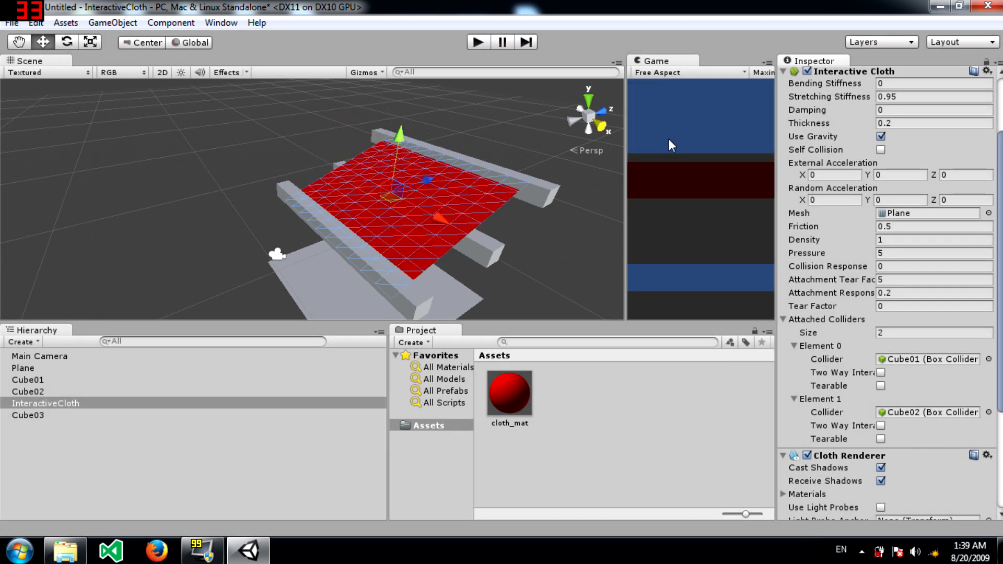
Set the cloth's Attachment Tear Factor to 3 and enable Tearable for the attached colliders.
left_click(854, 283)
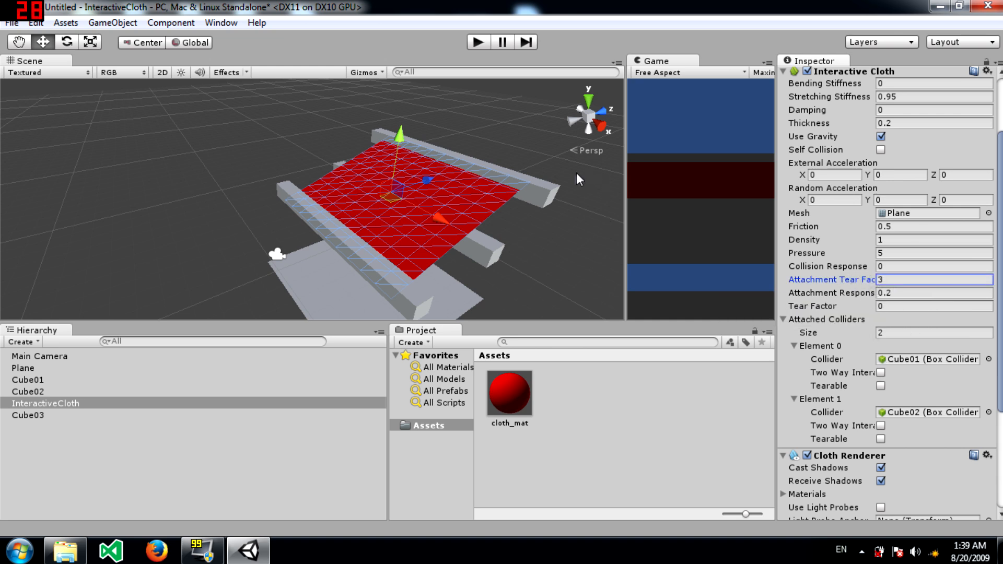
left_click_drag(543, 183, 437, 188, "alt")
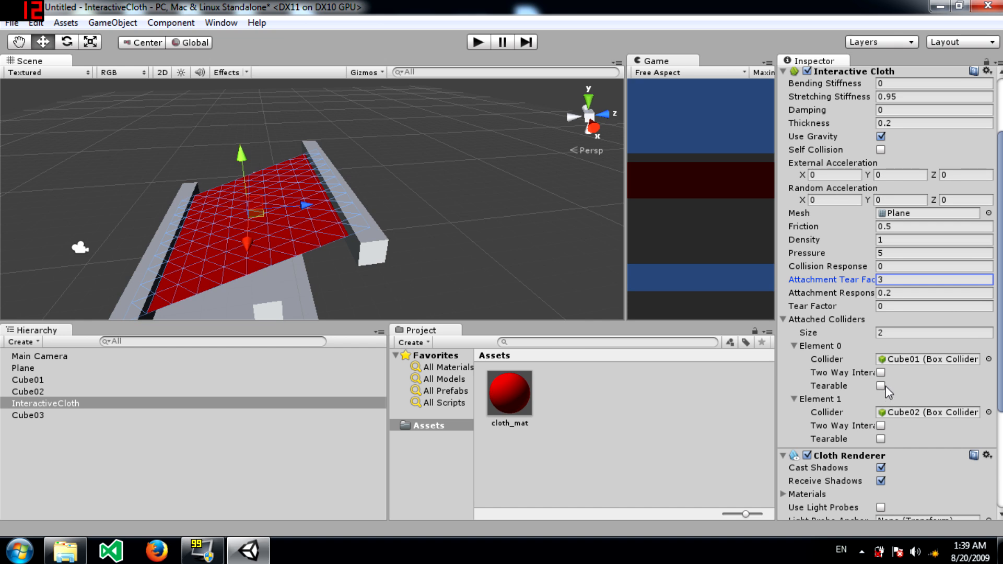
left_click(880, 386)
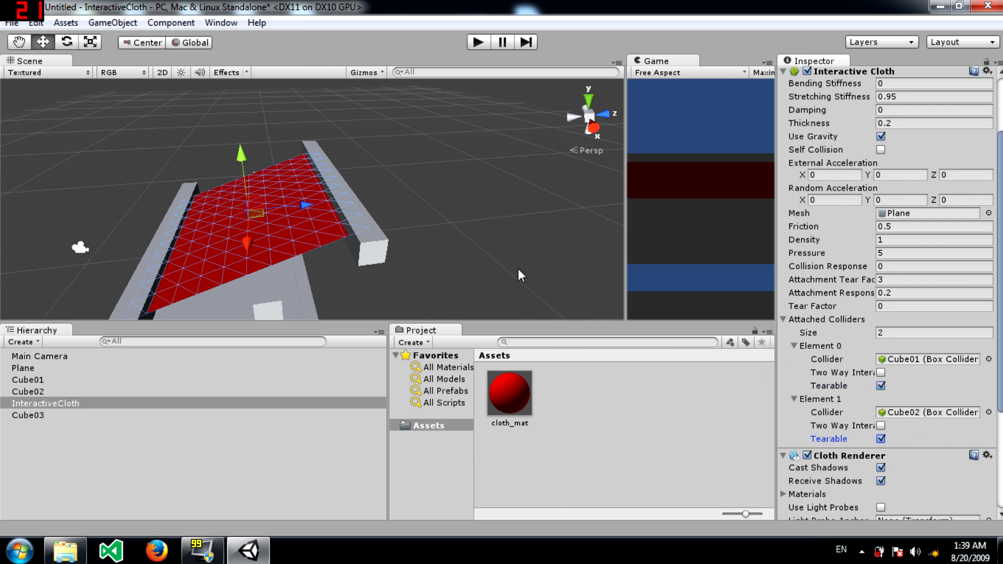
left_click(880, 386)
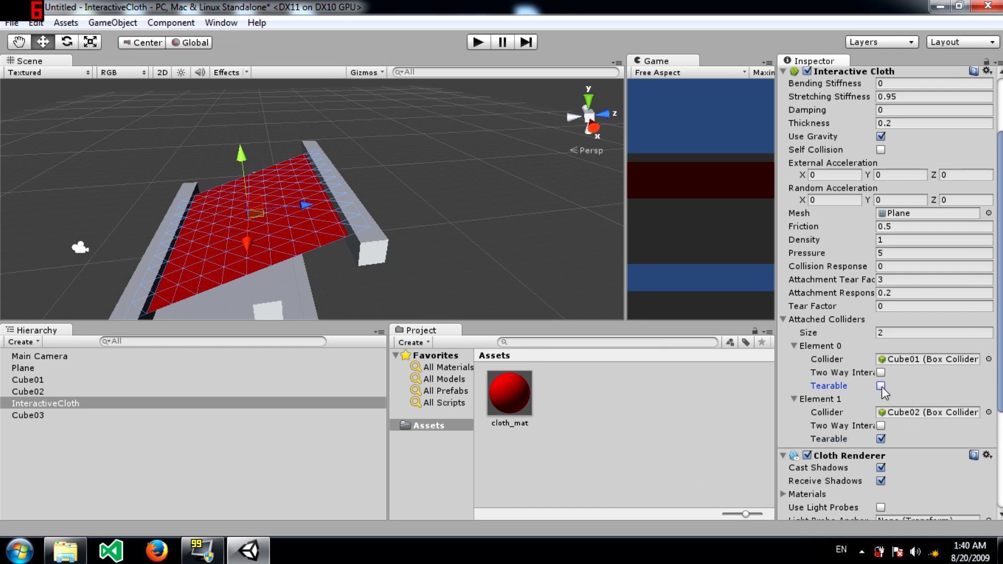
Turn off Tearable for the second attached collider, then run the simulation briefly, selecting the second bar cube, and stop it.
left_click(880, 438)
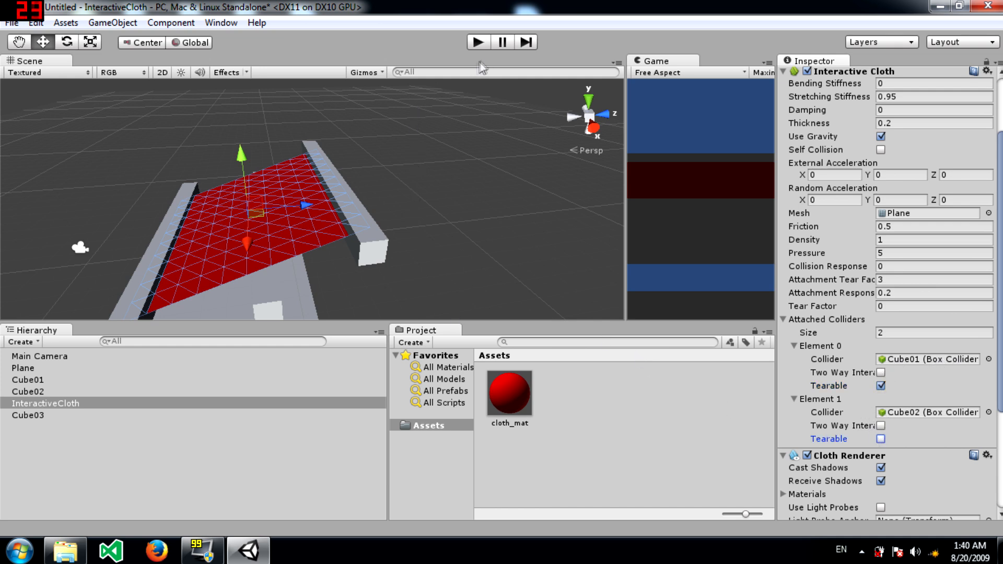
left_click_drag(530, 215, 502, 170, "alt")
left_click(479, 44)
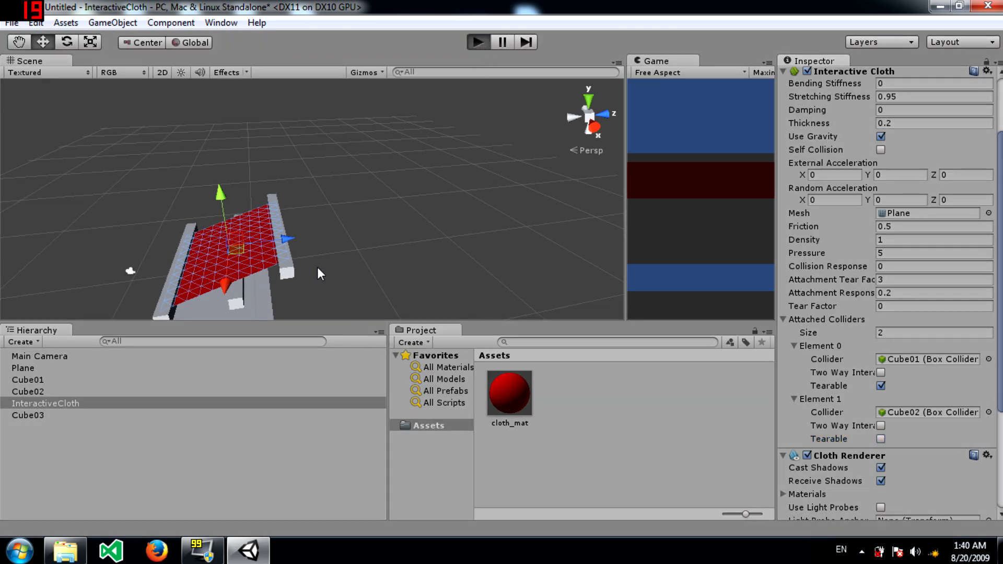
left_click(290, 272)
left_click(478, 42)
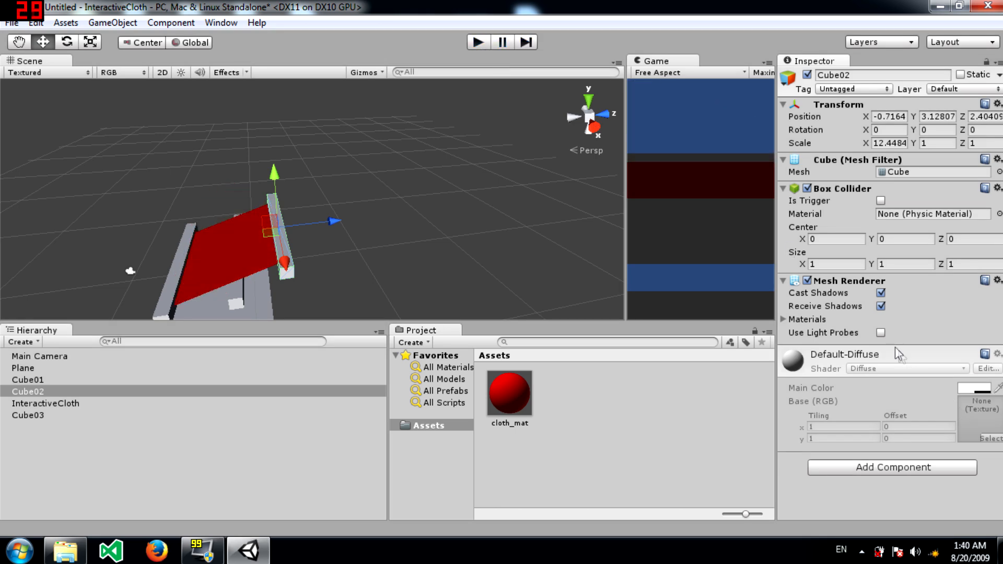
Select the interactive cloth and set its Pressure to 0.
left_click(199, 251)
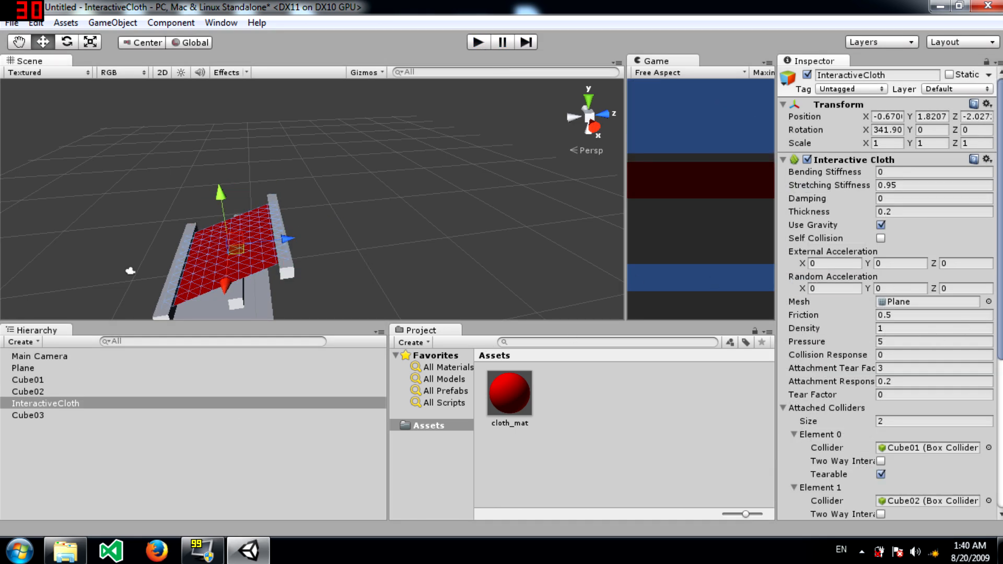
left_click(890, 342)
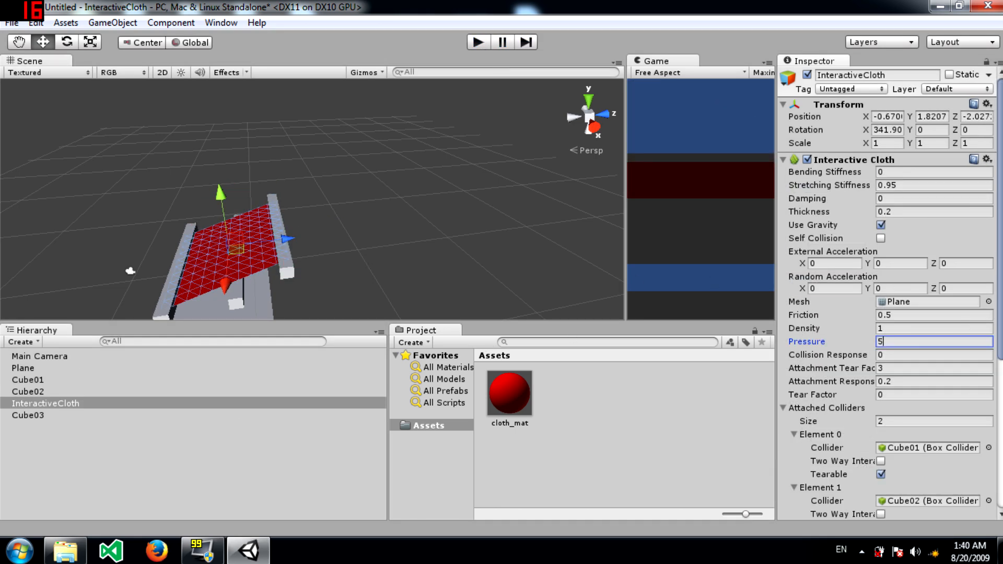
Run the simulation, raise the second bar cube upward with the Move tool, and stop it.
left_click(479, 41)
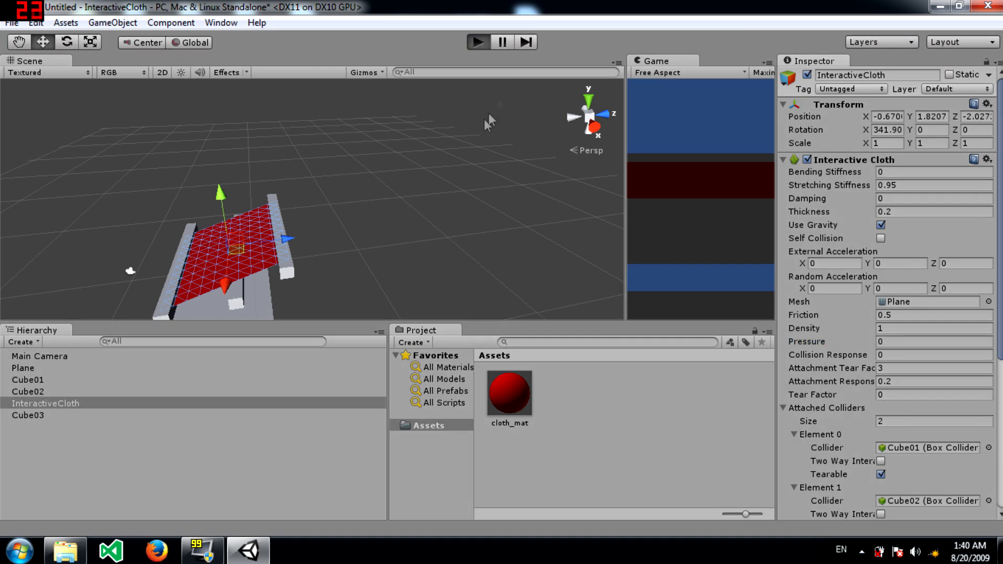
left_click(284, 271)
left_click_drag(268, 222, 330, 183)
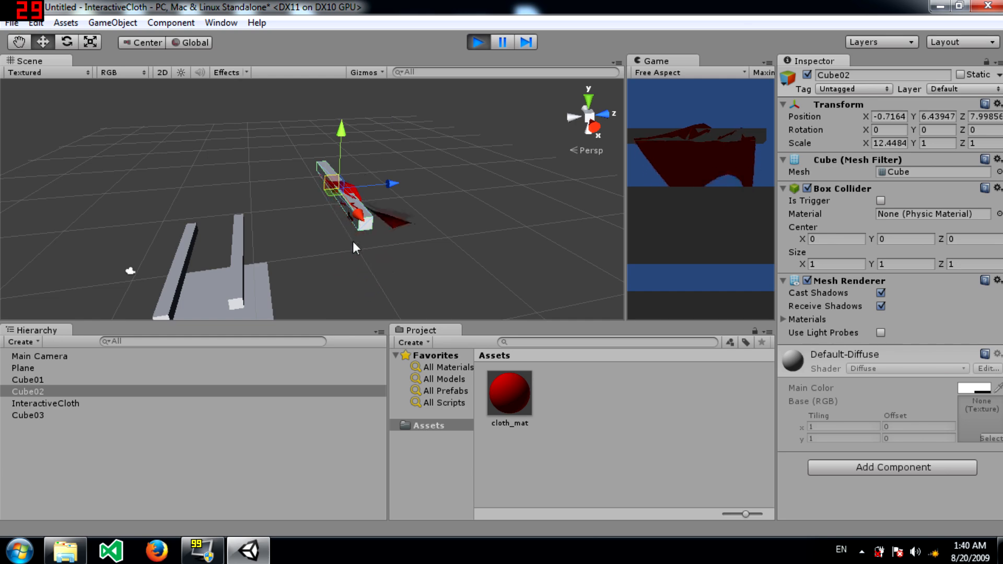
left_click(477, 42)
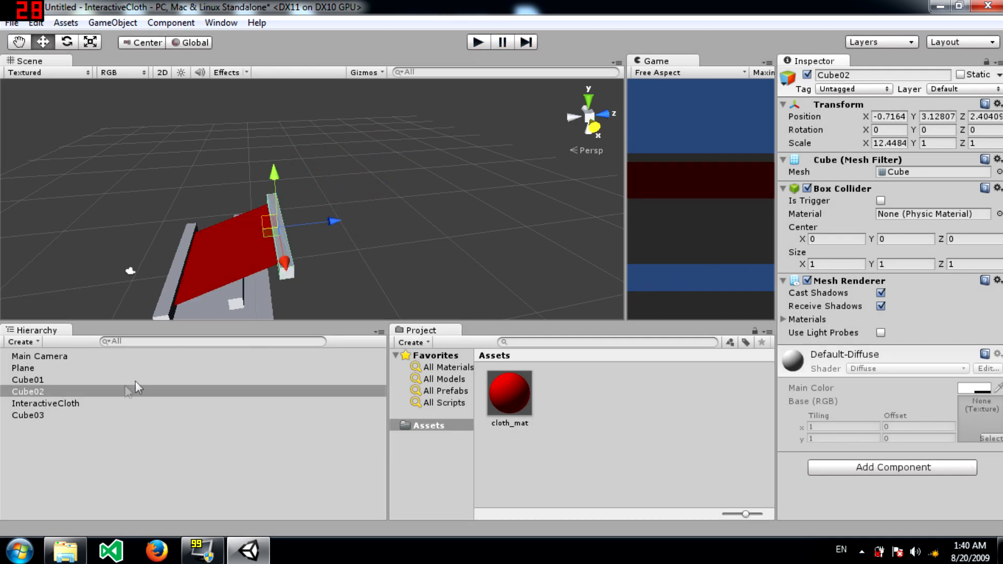
Select the interactive cloth and set its Attachment Tear Factor to 0.001.
left_click(105, 403)
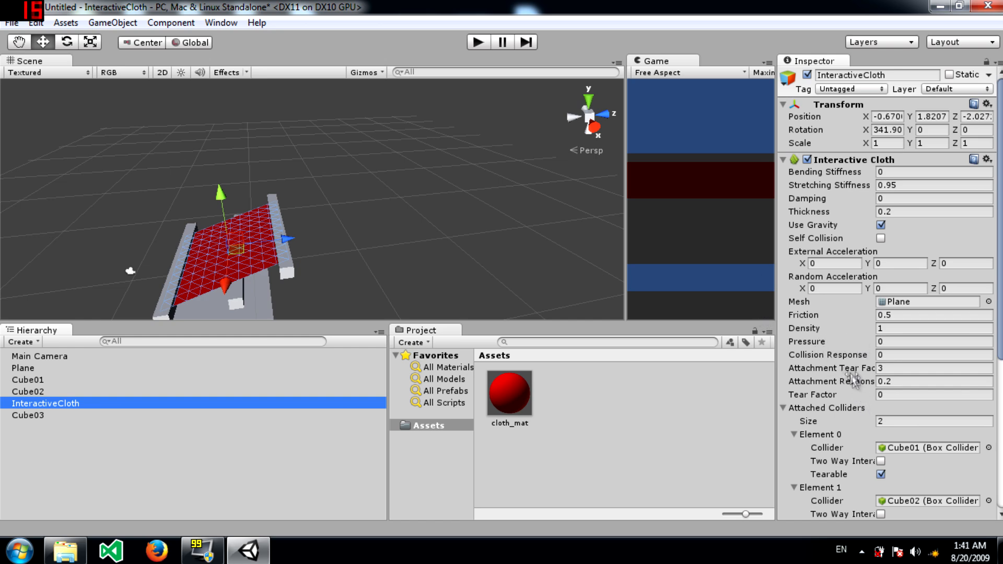
scroll(856, 374, "down", 3)
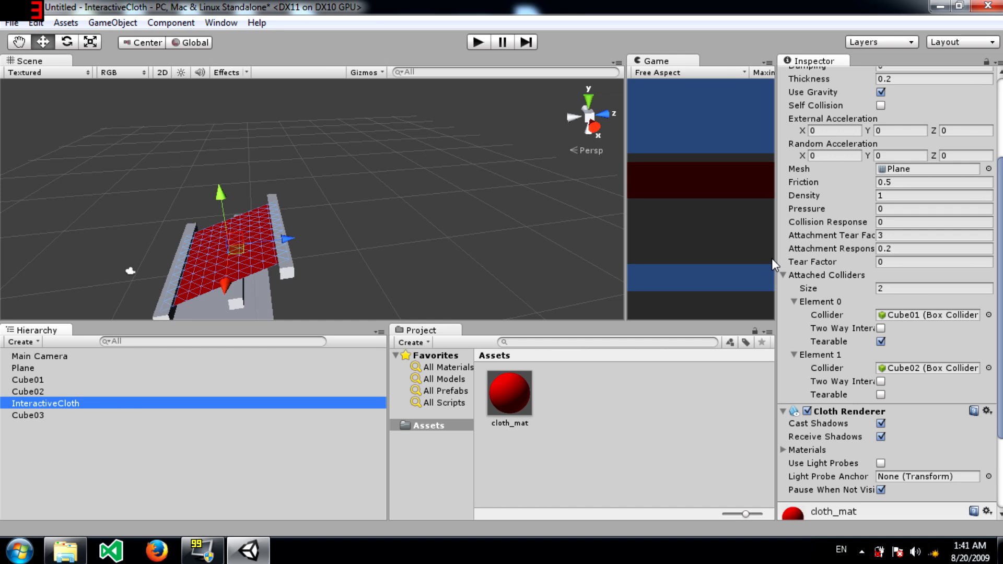
left_click(931, 235)
type("0")
Turn off Tearable for the first attached collider and set the cloth's Tear Factor to 3.
left_click(881, 341)
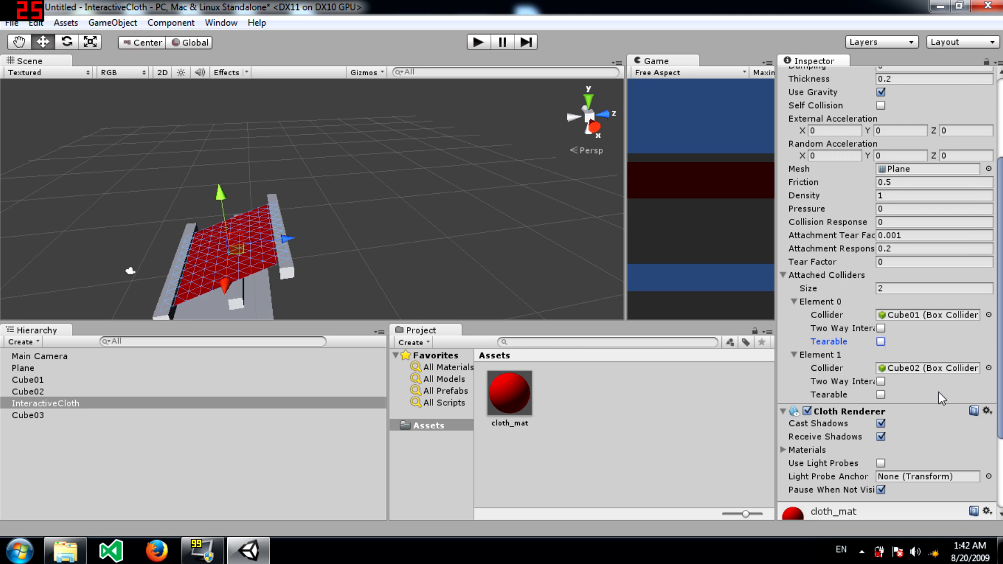
left_click(894, 263)
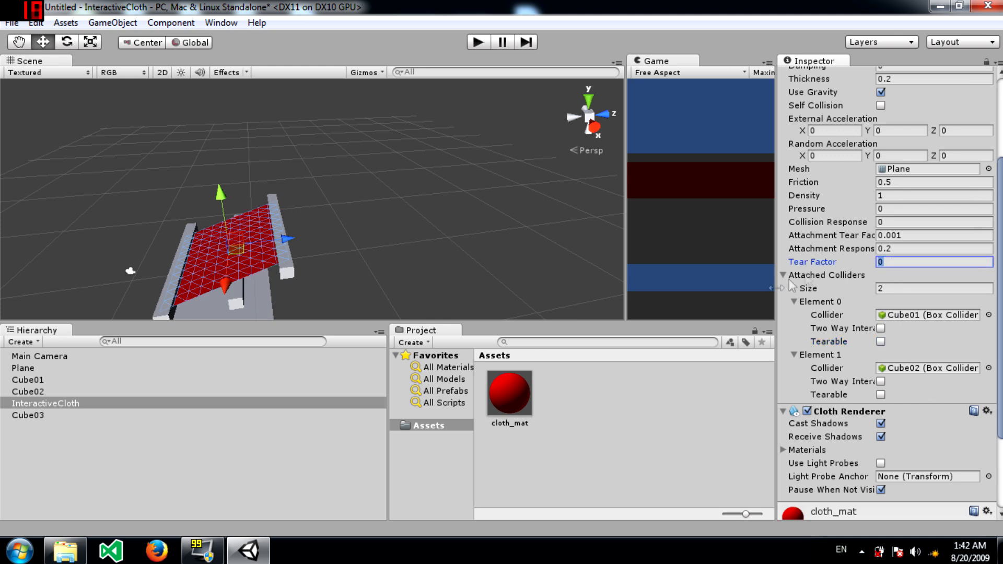
type("3")
Run the simulation, pull the second bar cube far up and away to tear the cloth, and stop it.
left_click(476, 42)
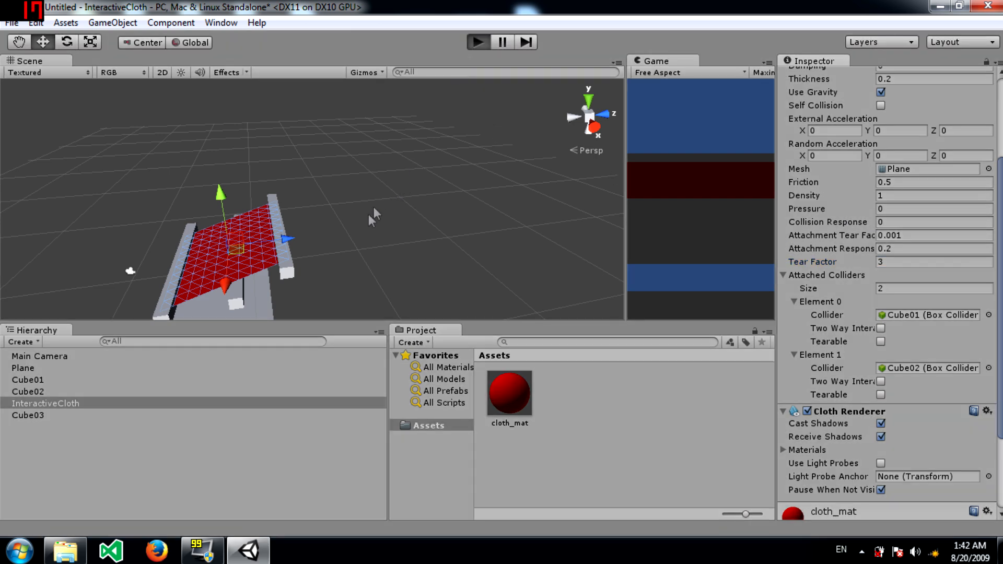
left_click(289, 269)
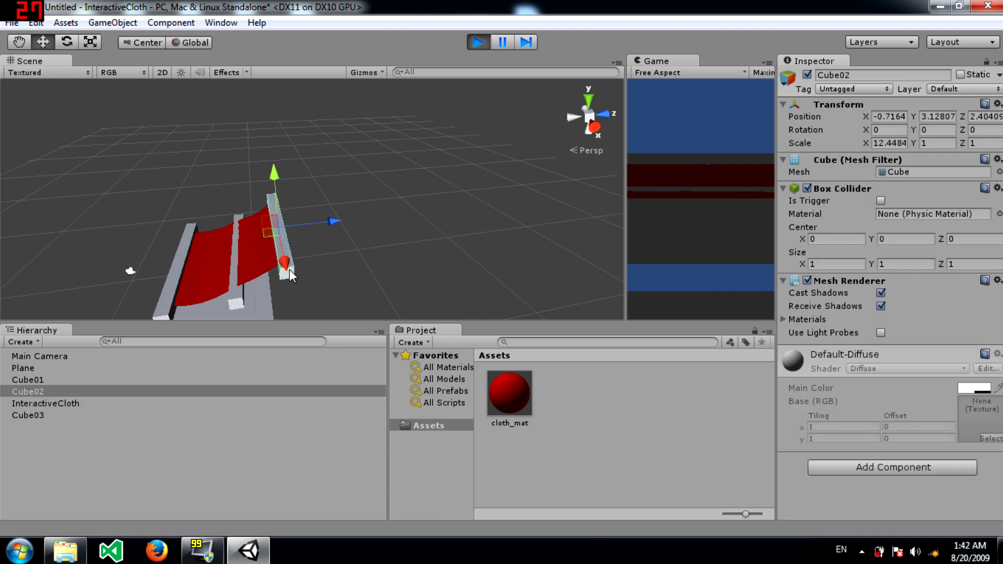
left_click_drag(268, 220, 429, 145)
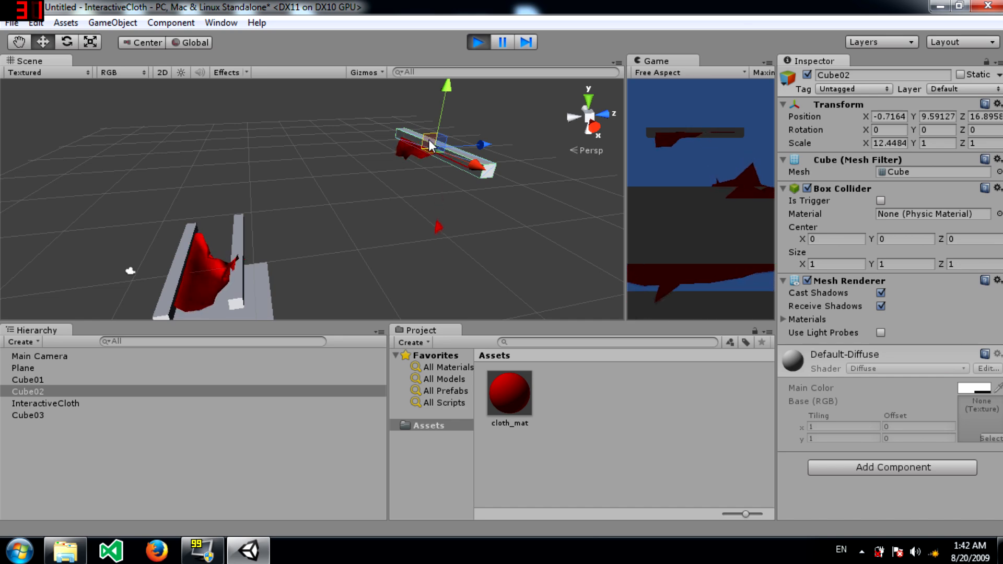
left_click_drag(429, 146, 440, 174, "alt")
left_click(38, 402)
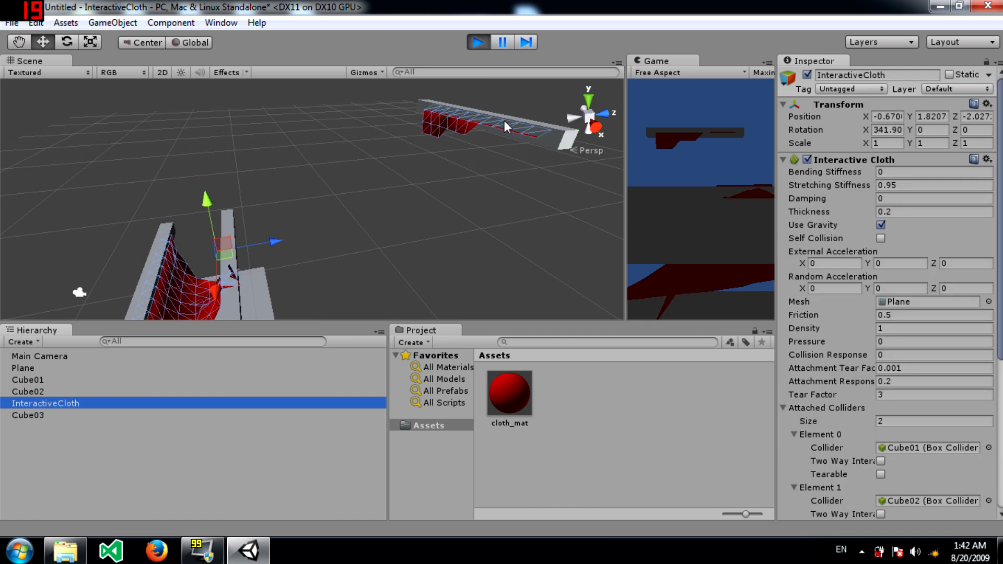
left_click_drag(456, 151, 396, 210, "alt")
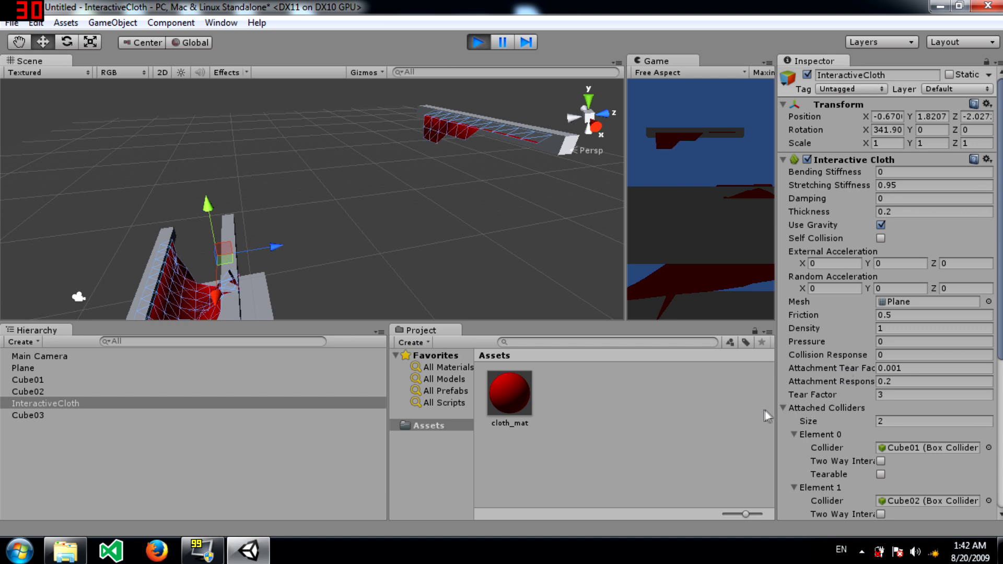
scroll(919, 428, "down", 3)
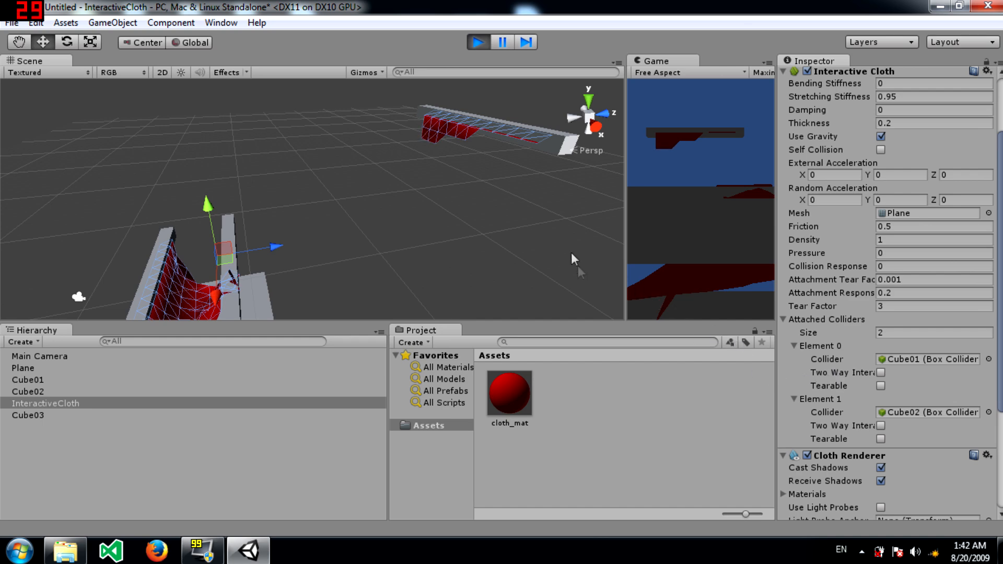
left_click(477, 42)
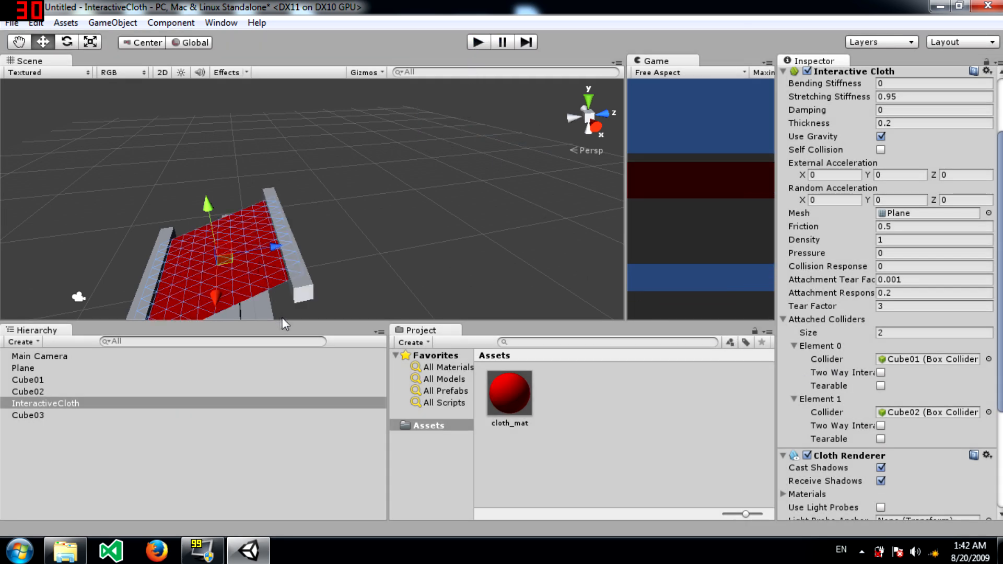
Run the simulation once more, lift the second bar cube to stretch the cloth, and stop playback.
key("ctrl+p")
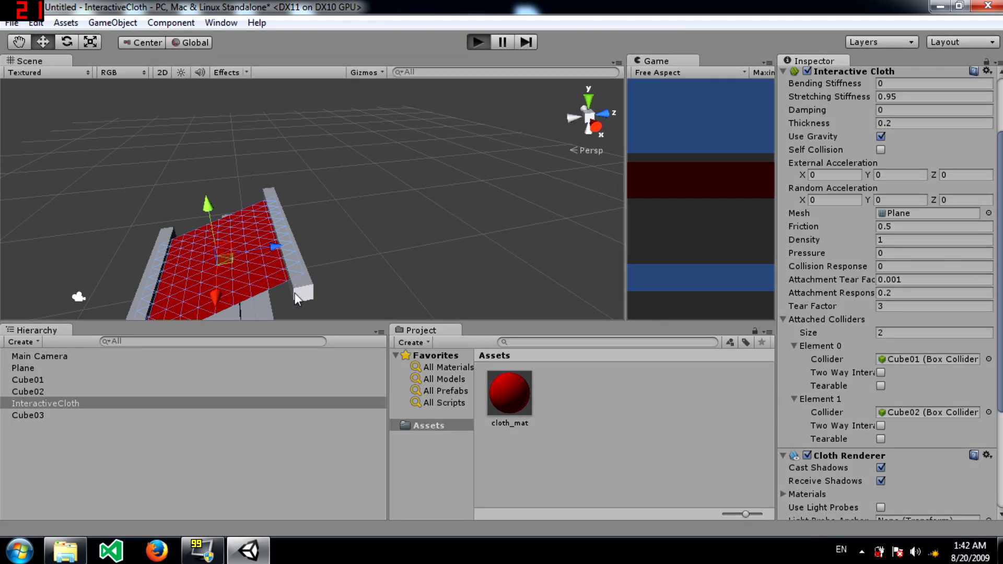
left_click(304, 288)
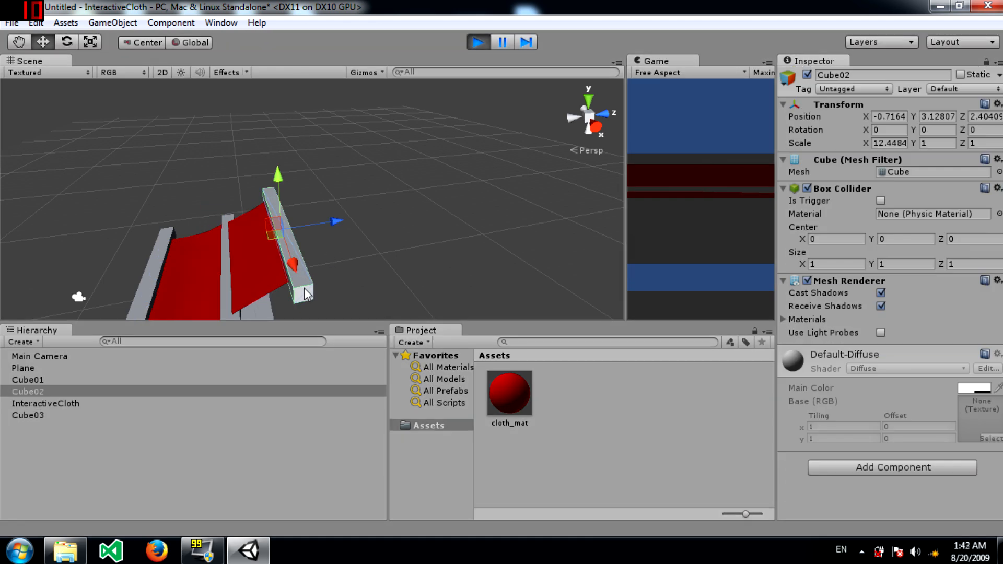
left_click_drag(284, 220, 306, 143)
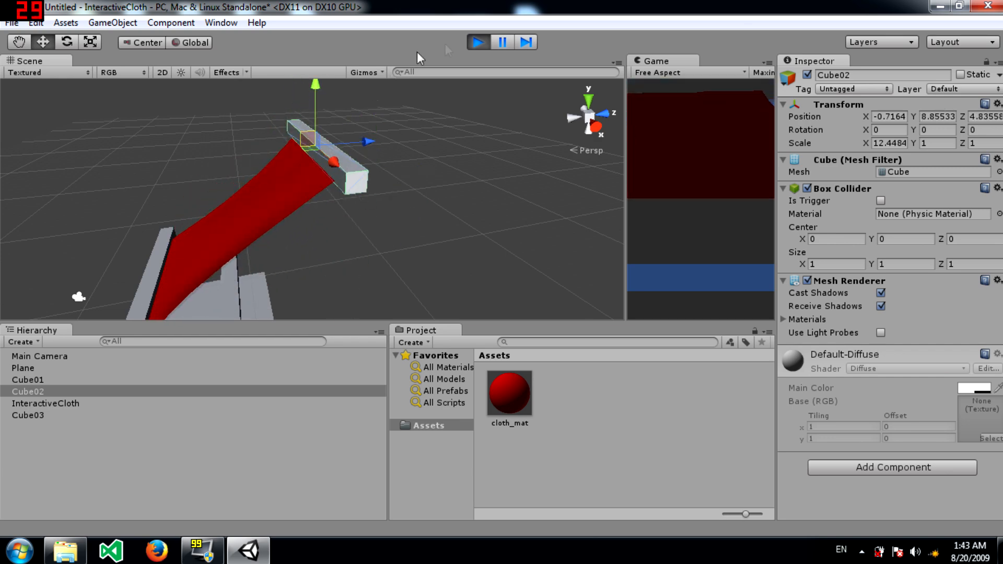
left_click(477, 42)
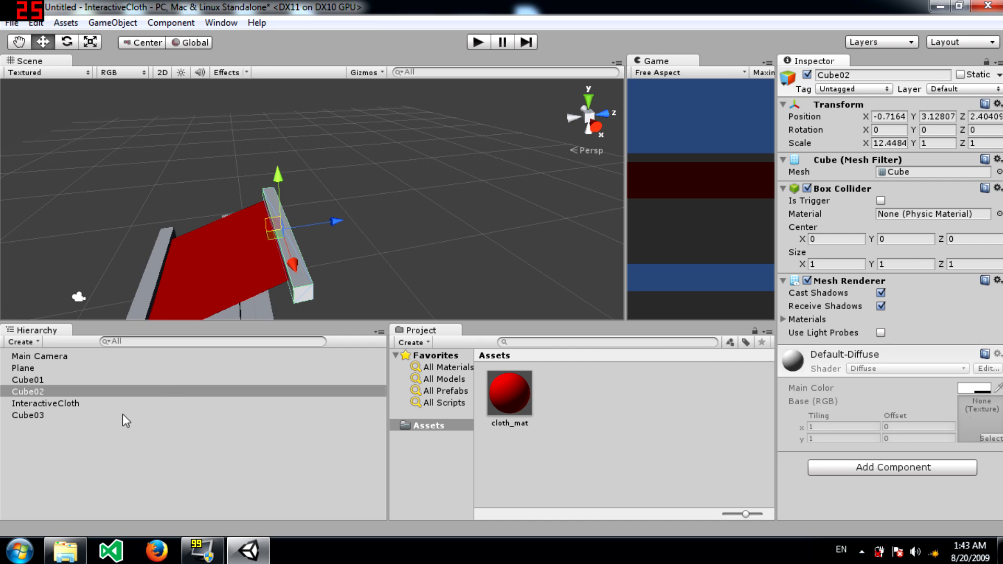
Select the interactive cloth and review its cloth and attached collider settings.
left_click(63, 406)
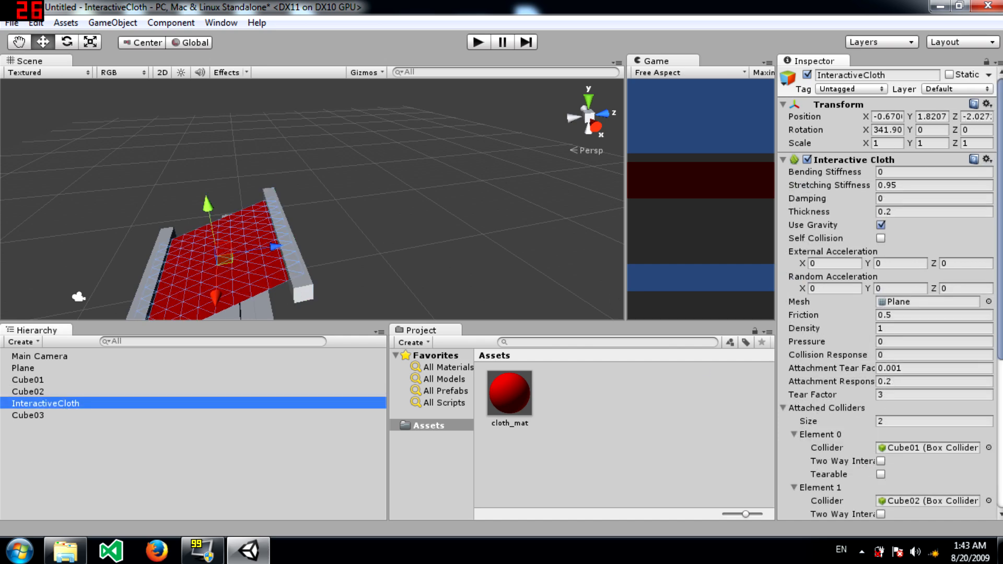
scroll(880, 396, "down", 8)
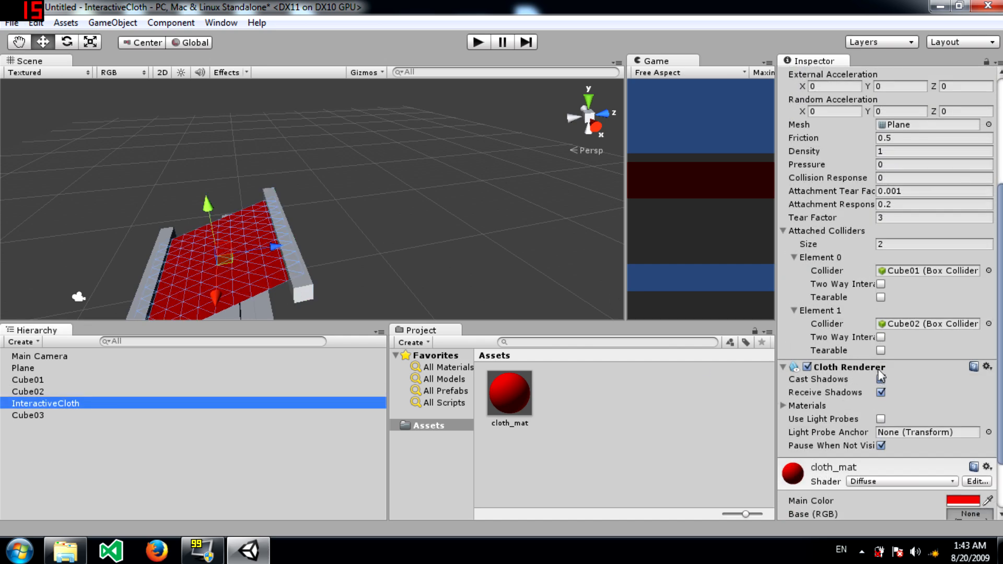
scroll(892, 349, "up", 4)
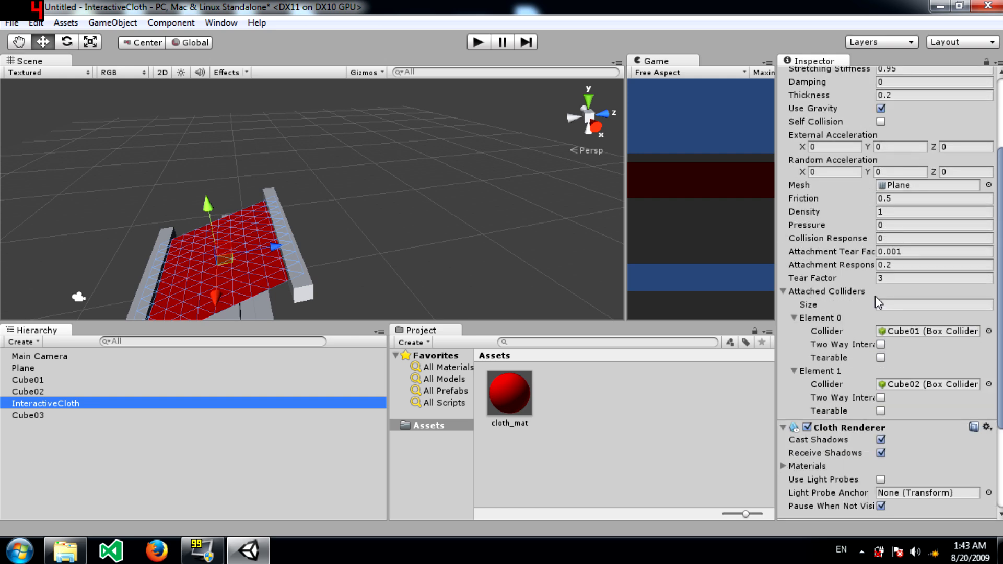
scroll(878, 319, "down", 3)
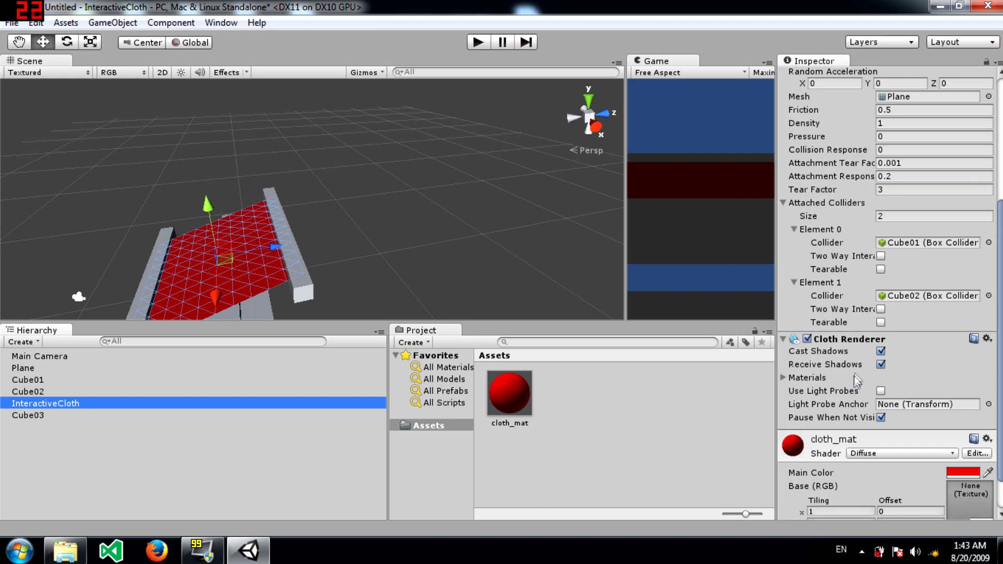
scroll(909, 237, "up", 5)
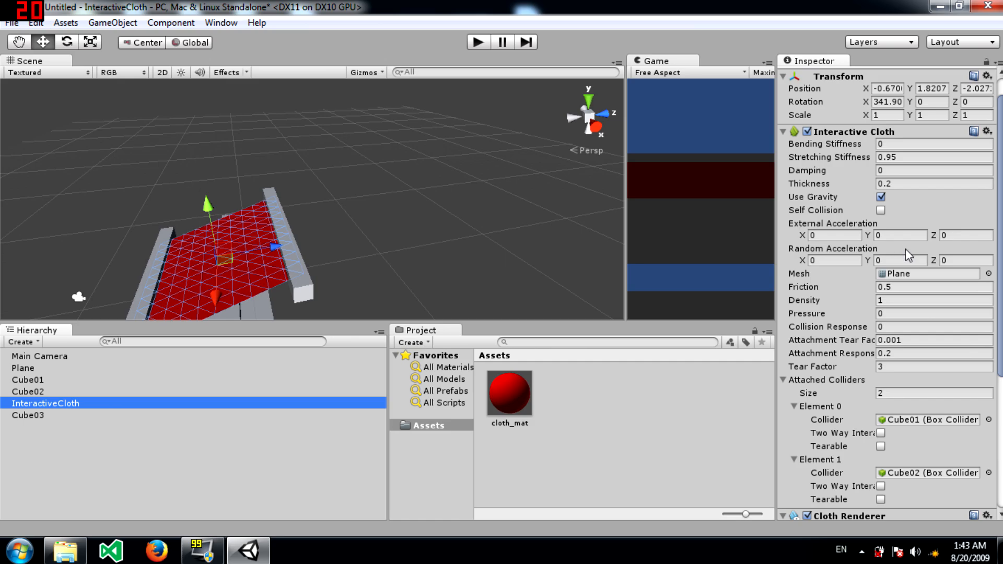